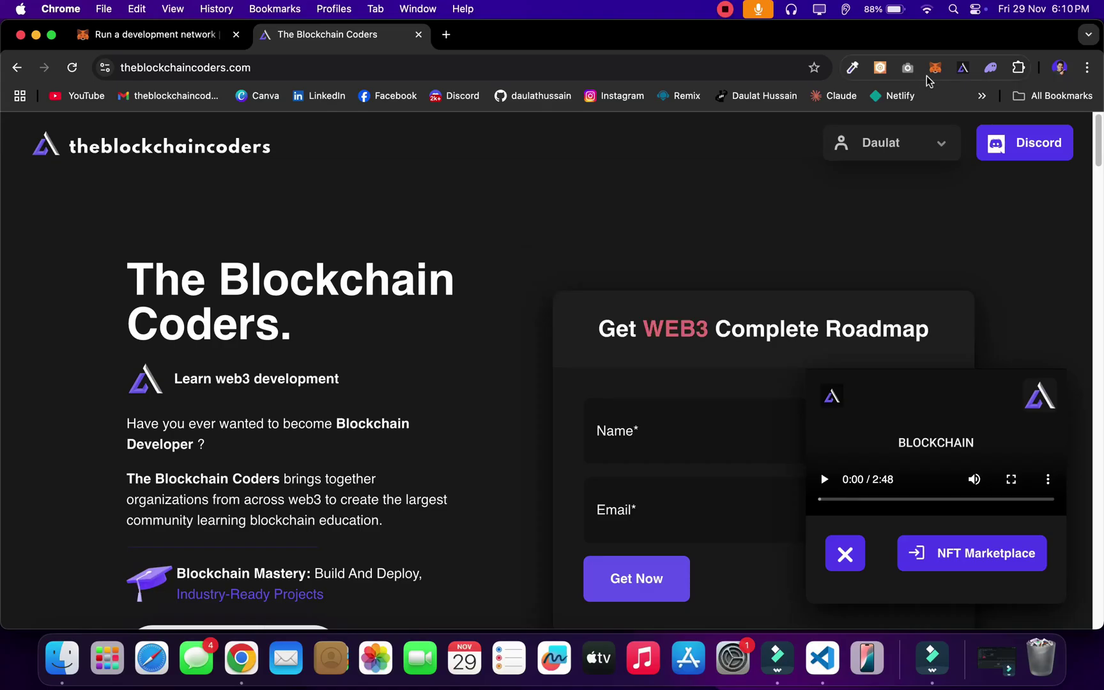
Step: Open the LocalHost network's edit form in MetaMask to review RPC 127.0.0.1:8545 and chain ID 31337
left_click(936, 67)
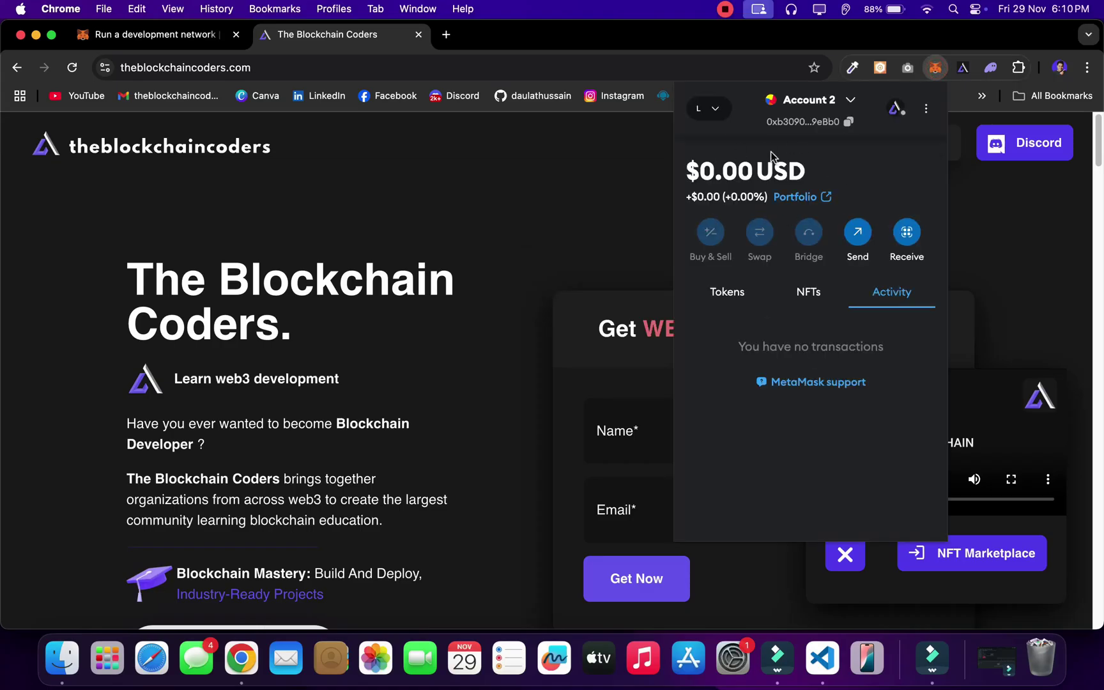
left_click(706, 109)
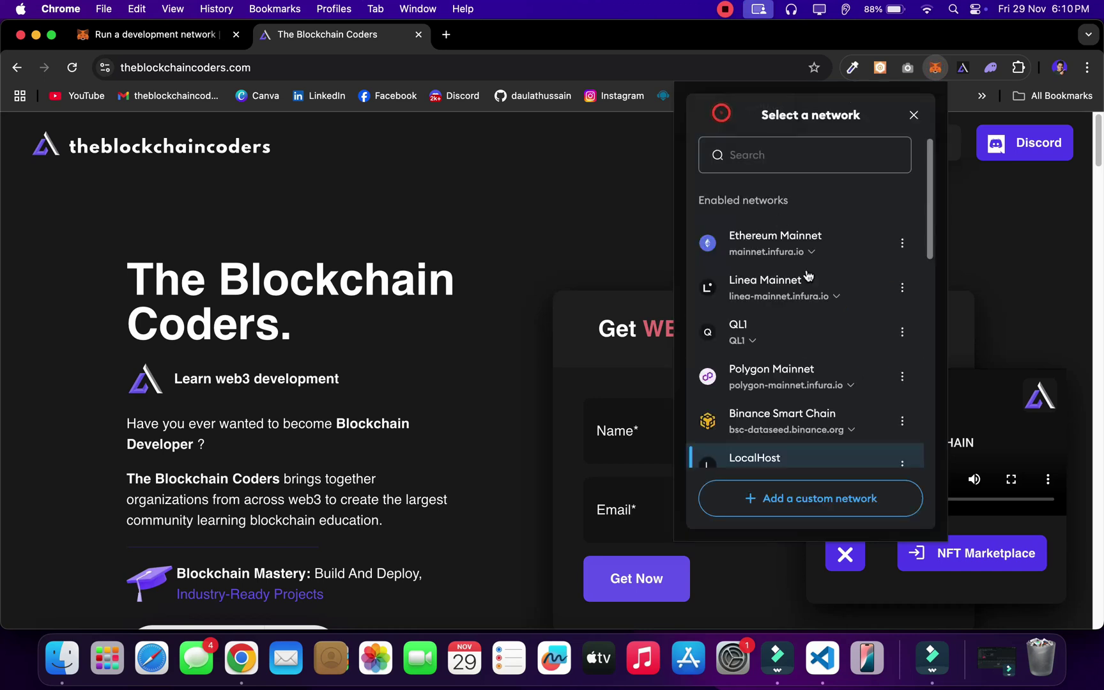
scroll(790, 334, "down", 3)
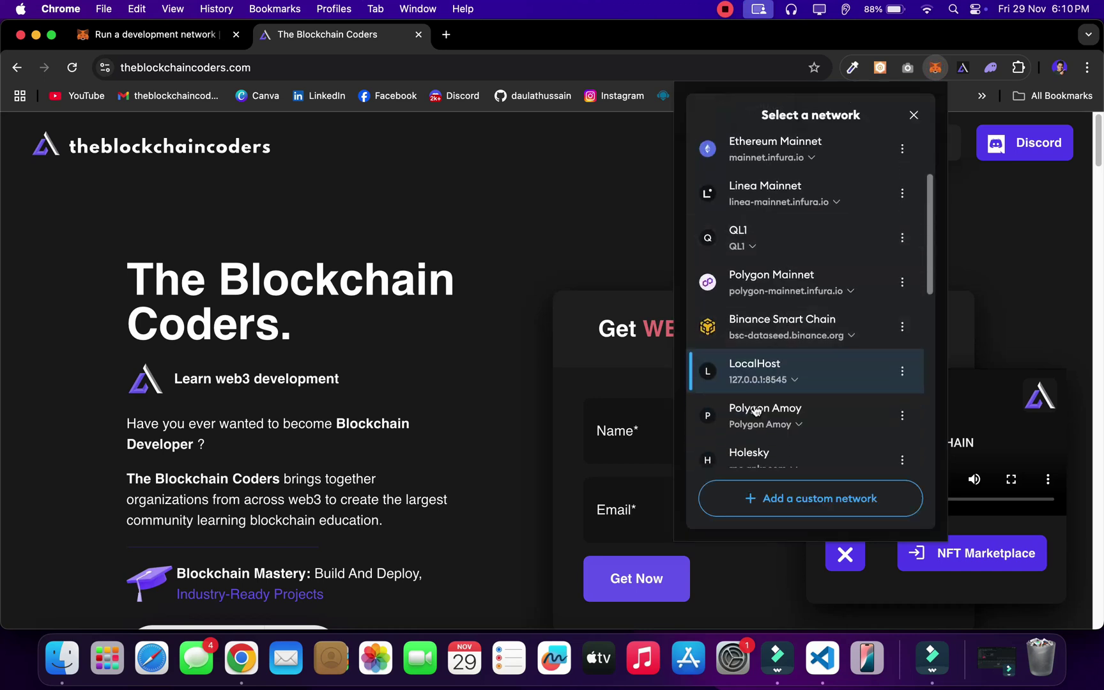
left_click(902, 373)
left_click(795, 407)
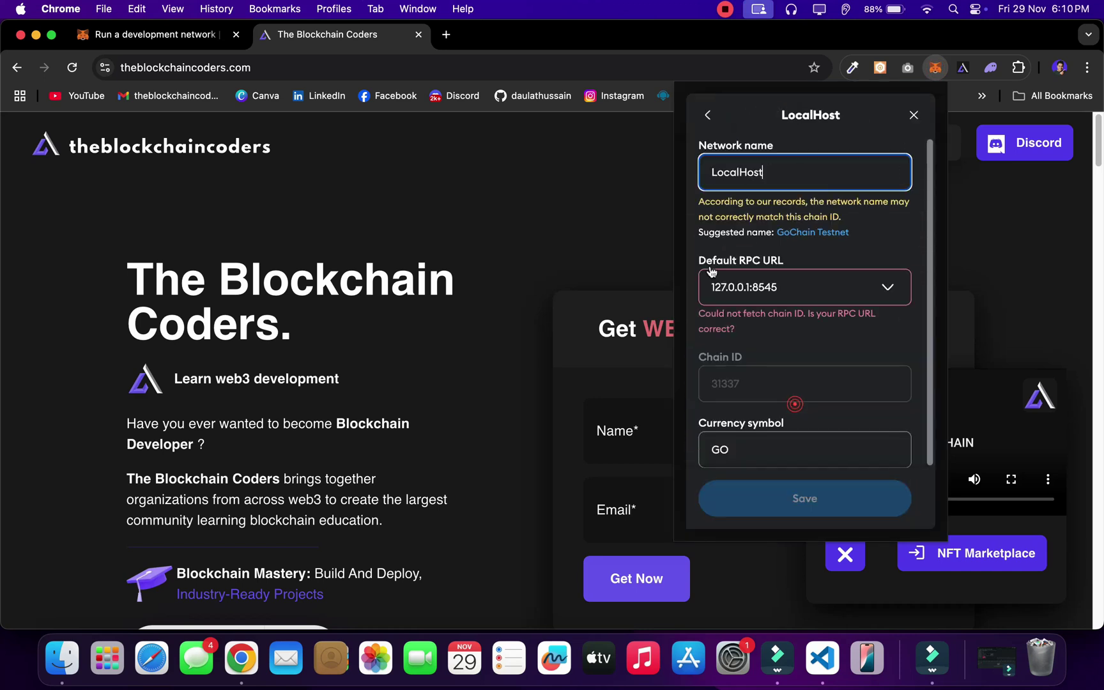
scroll(827, 365, "down", 2)
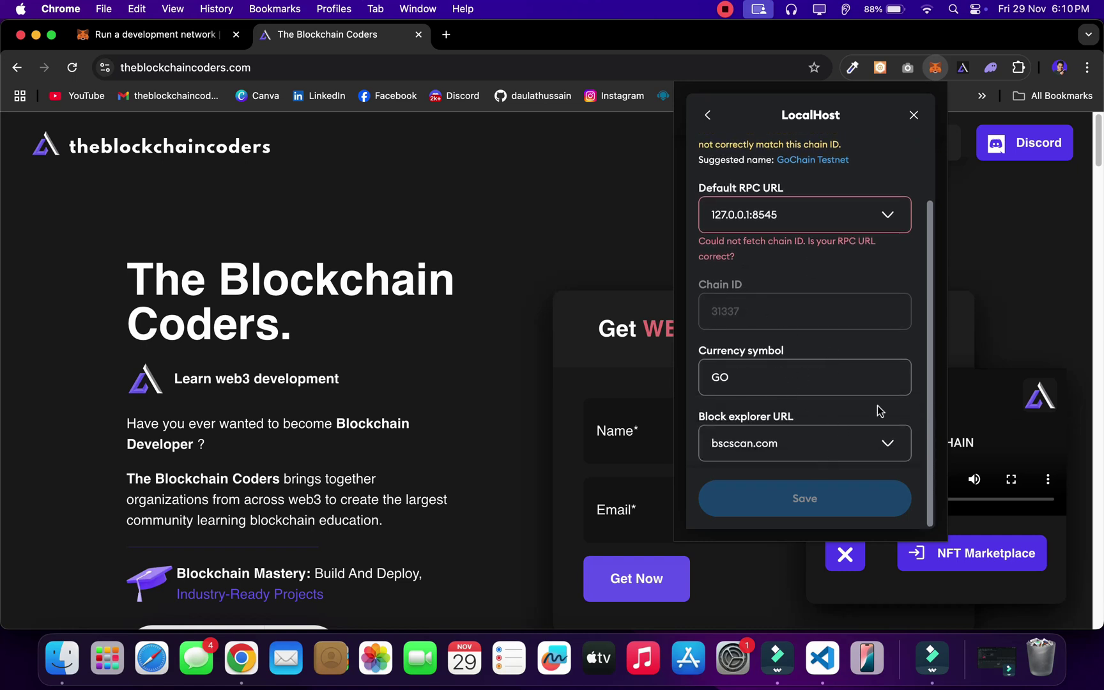
scroll(879, 411, "up", 2)
left_click_drag(792, 289, 741, 308)
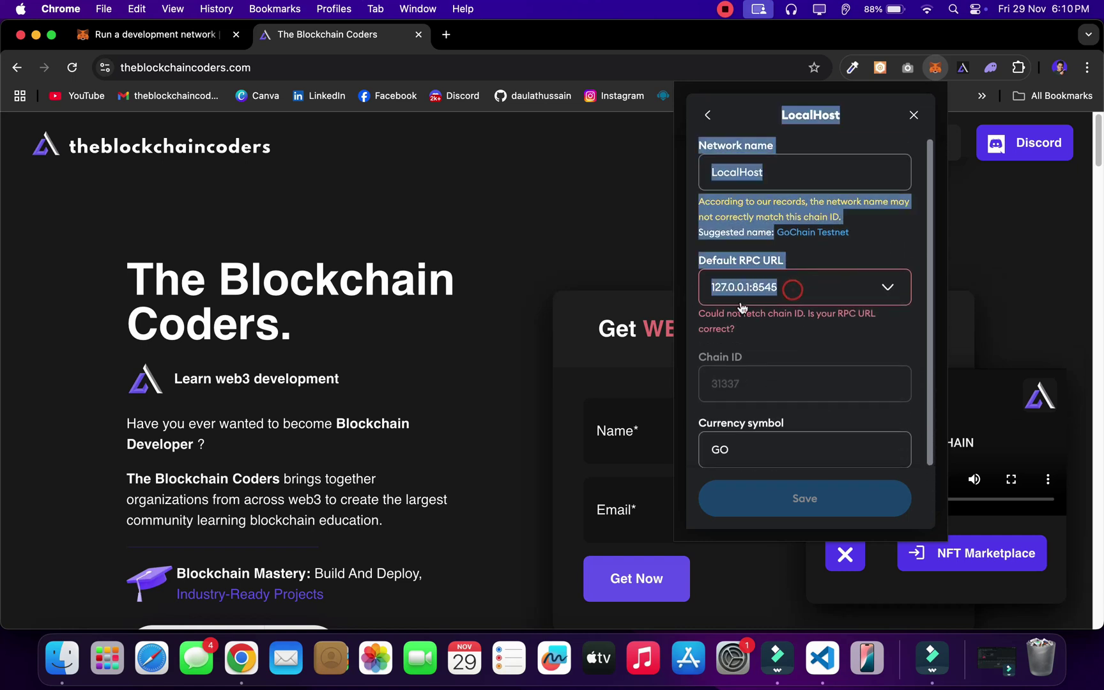
Step: Close the LocalHost settings without saving and switch the wallet to Polygon Amoy
left_click(914, 116)
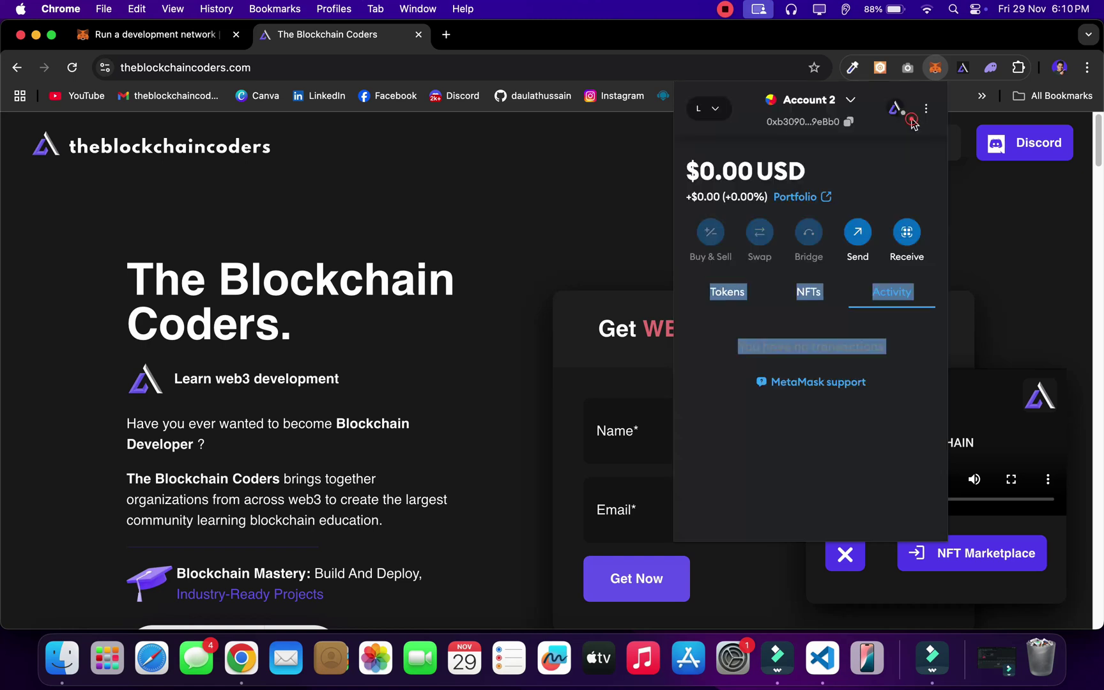
left_click(928, 112)
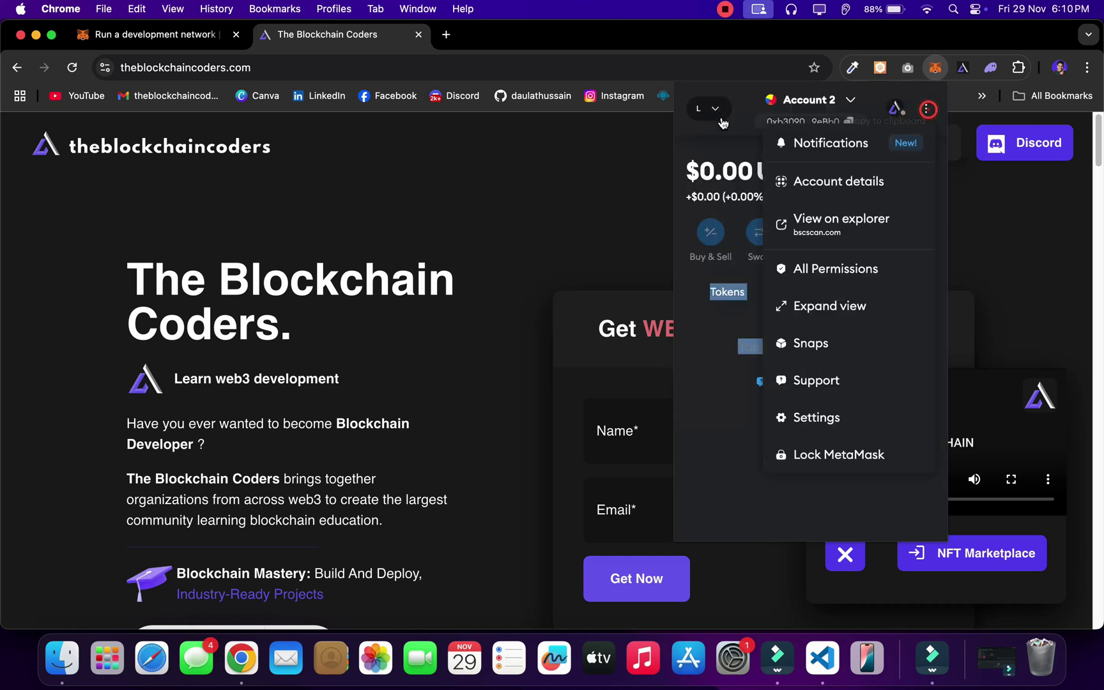
left_click(709, 109)
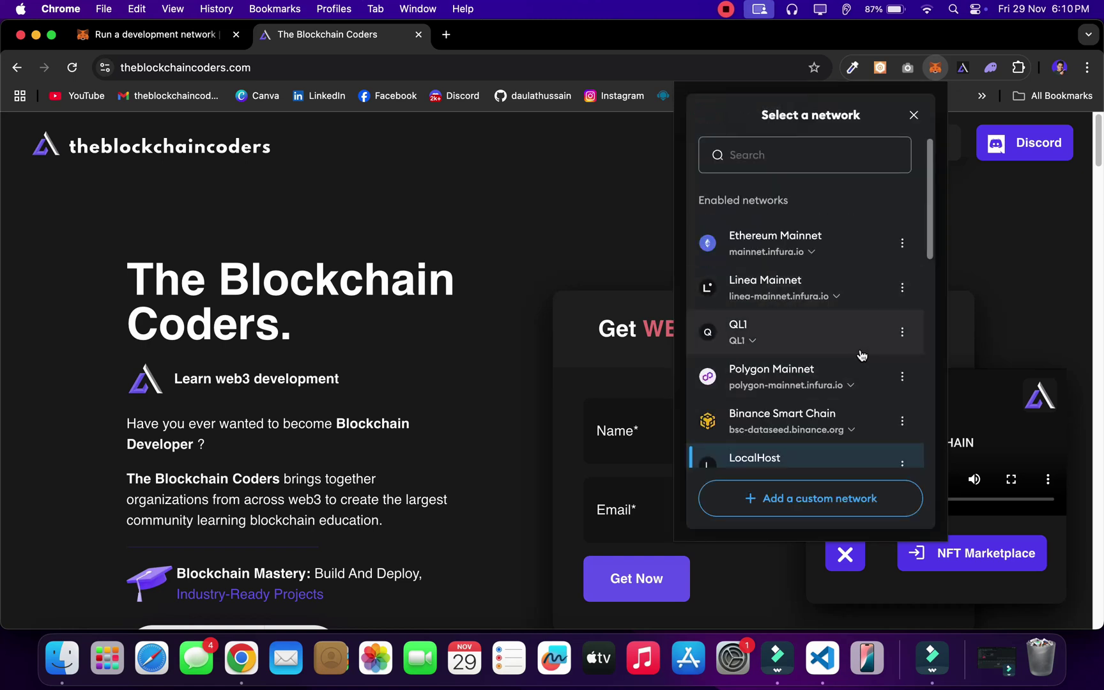
scroll(834, 379, "down", 2)
scroll(830, 376, "down", 1)
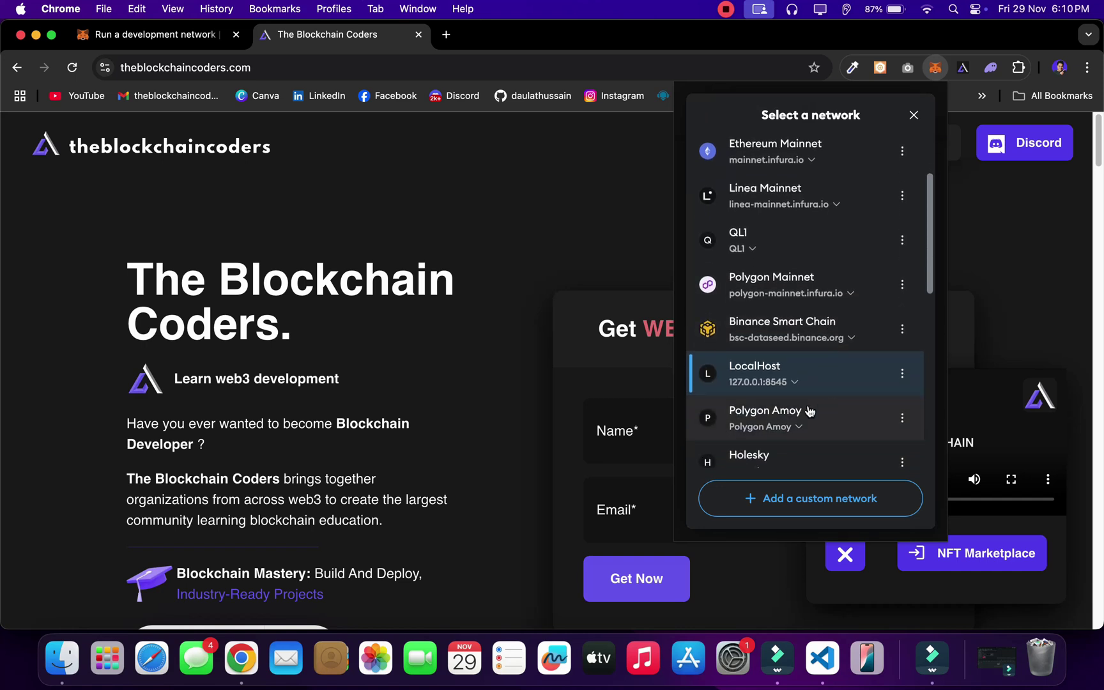
left_click(784, 422)
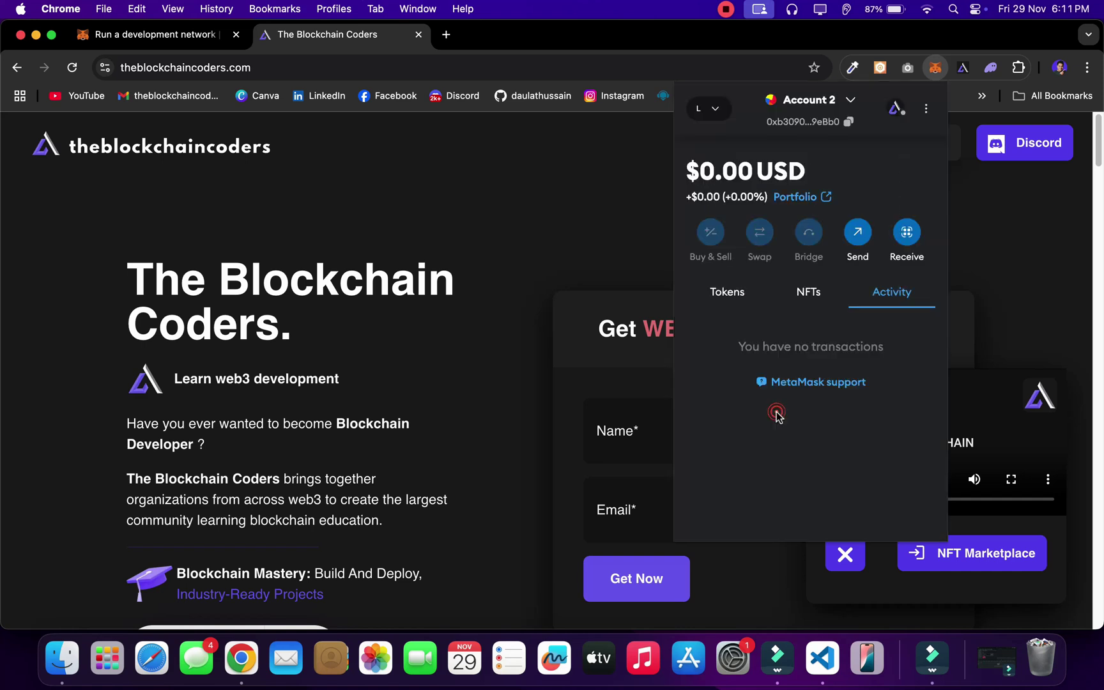
Step: Delete the LocalHost network and bring the network list up again
left_click(706, 108)
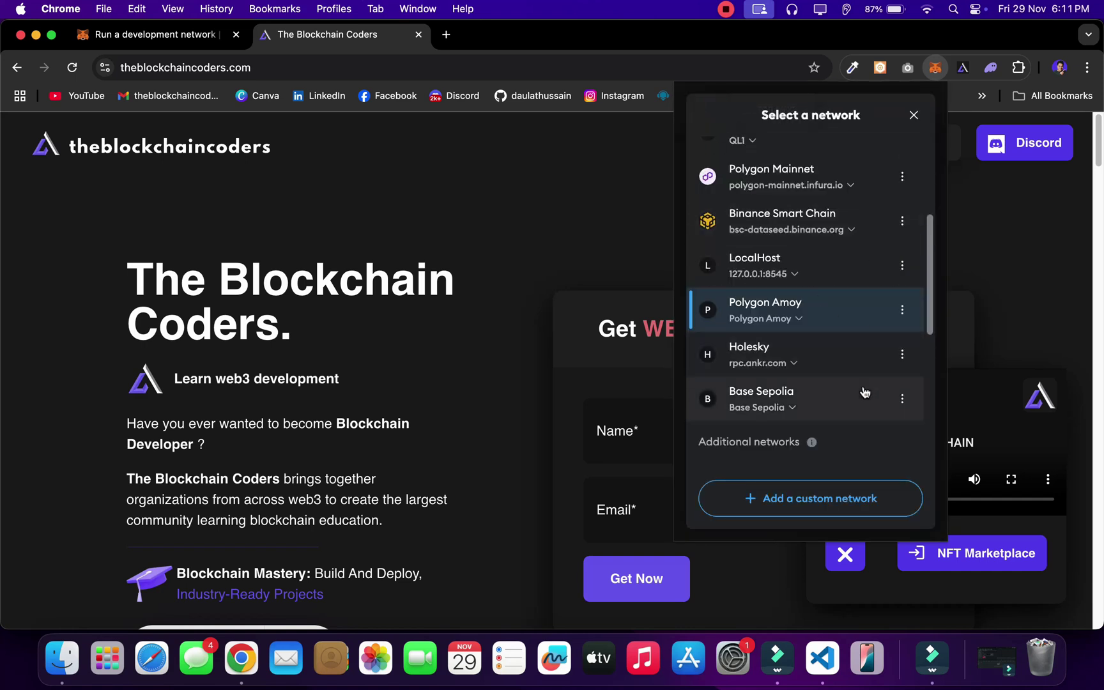
scroll(856, 332, "down", 1)
left_click(901, 243)
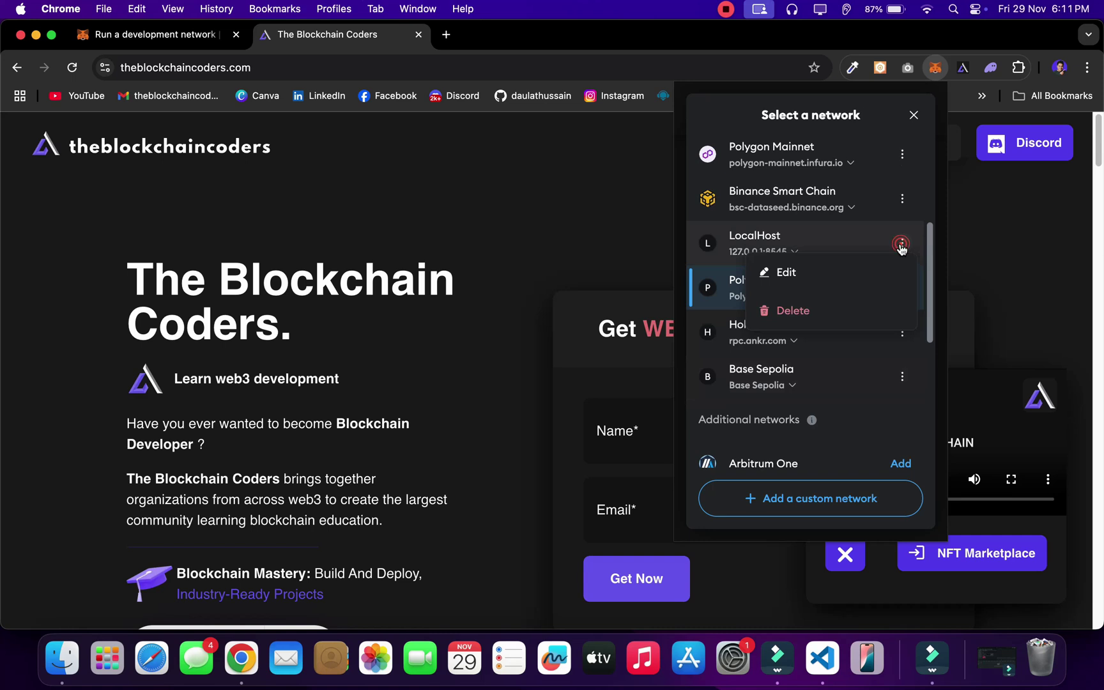
left_click(793, 309)
left_click(868, 349)
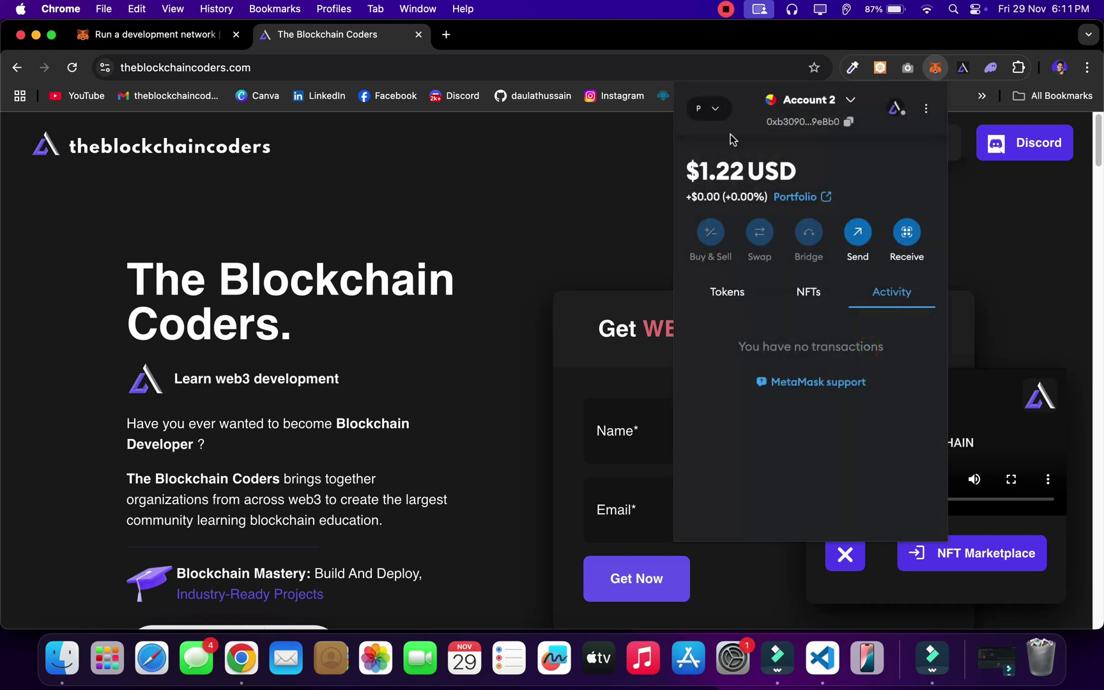
left_click(706, 108)
scroll(761, 322, "down", 3)
scroll(761, 322, "down", 4)
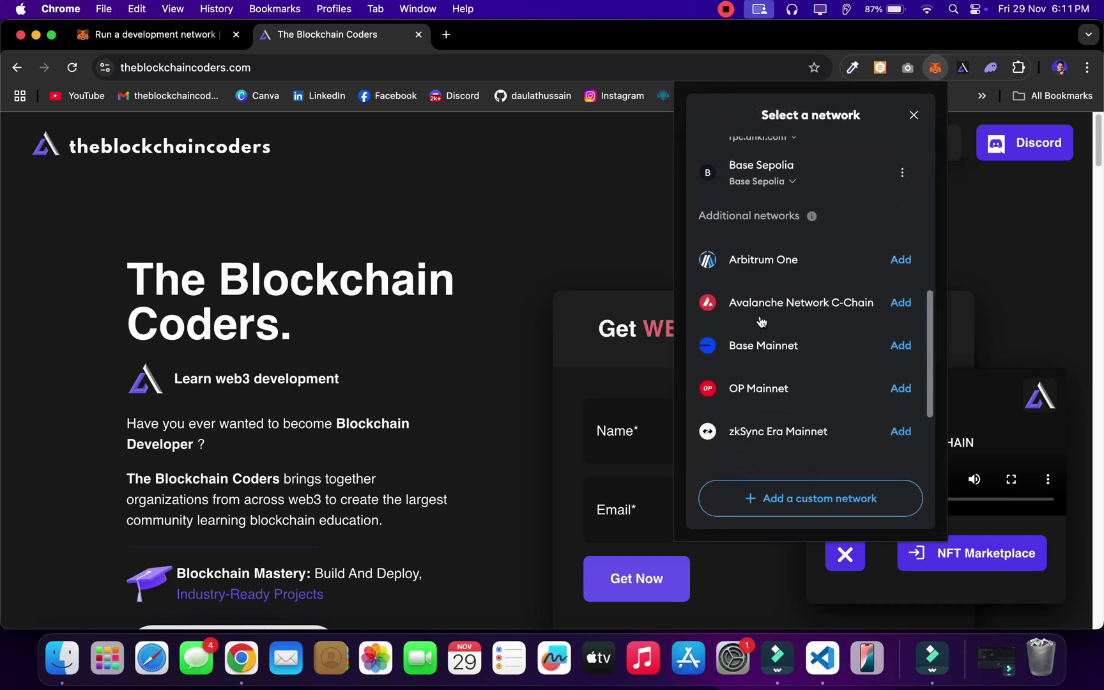
left_click(812, 505)
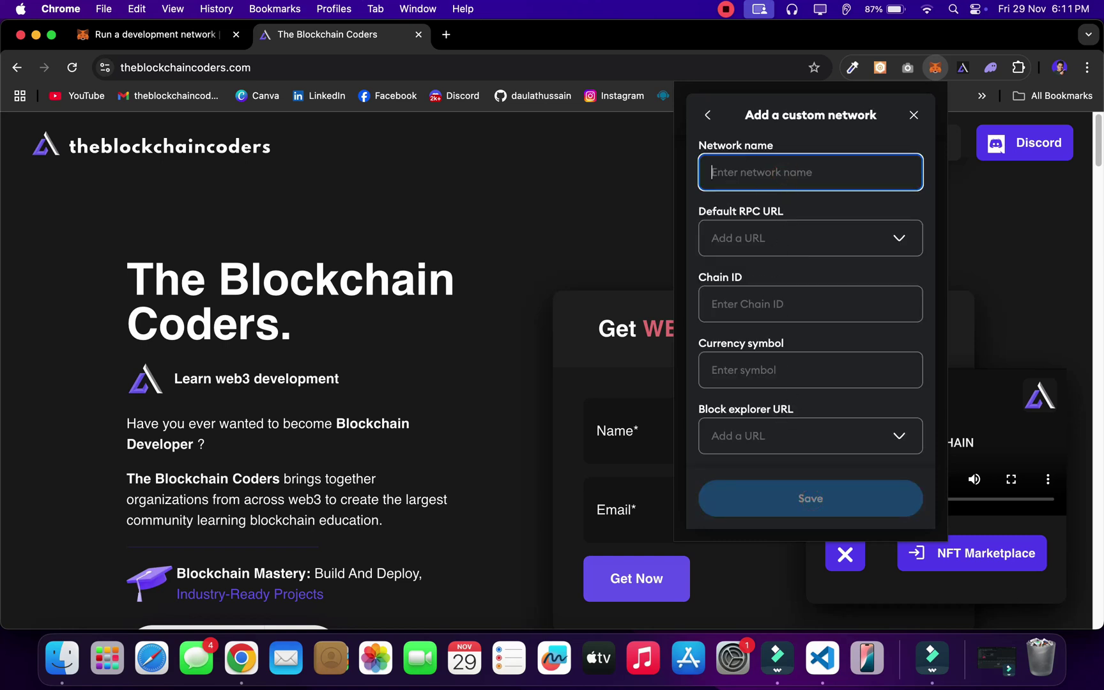
type("Localhost")
left_click(832, 243)
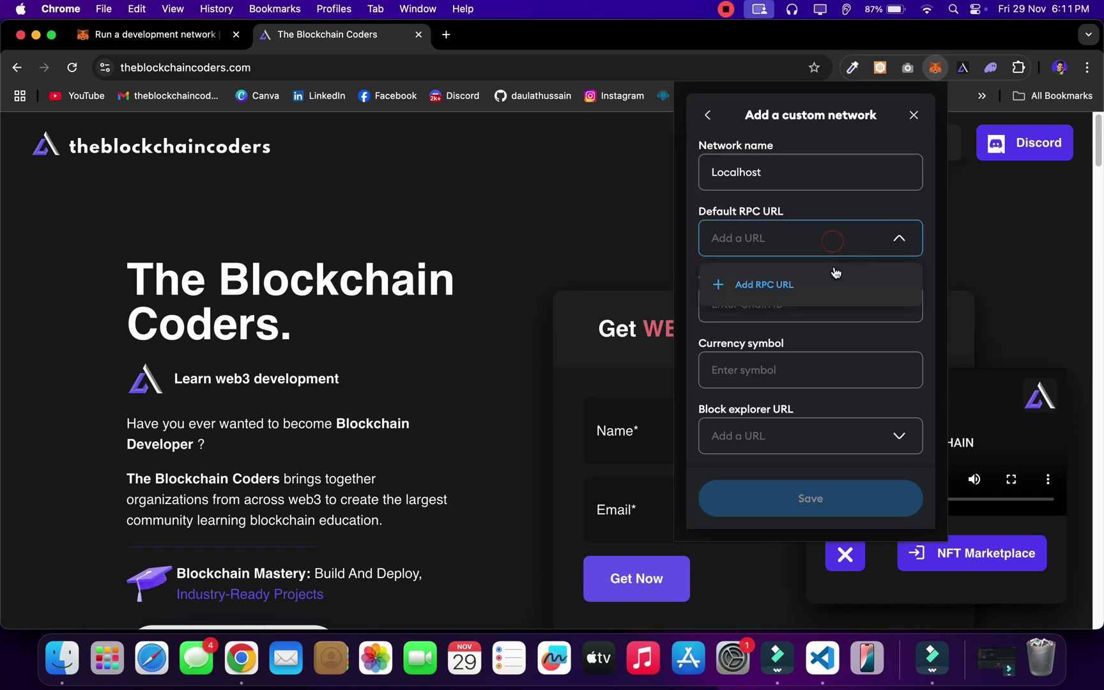
key("ctrl+shift+Tab")
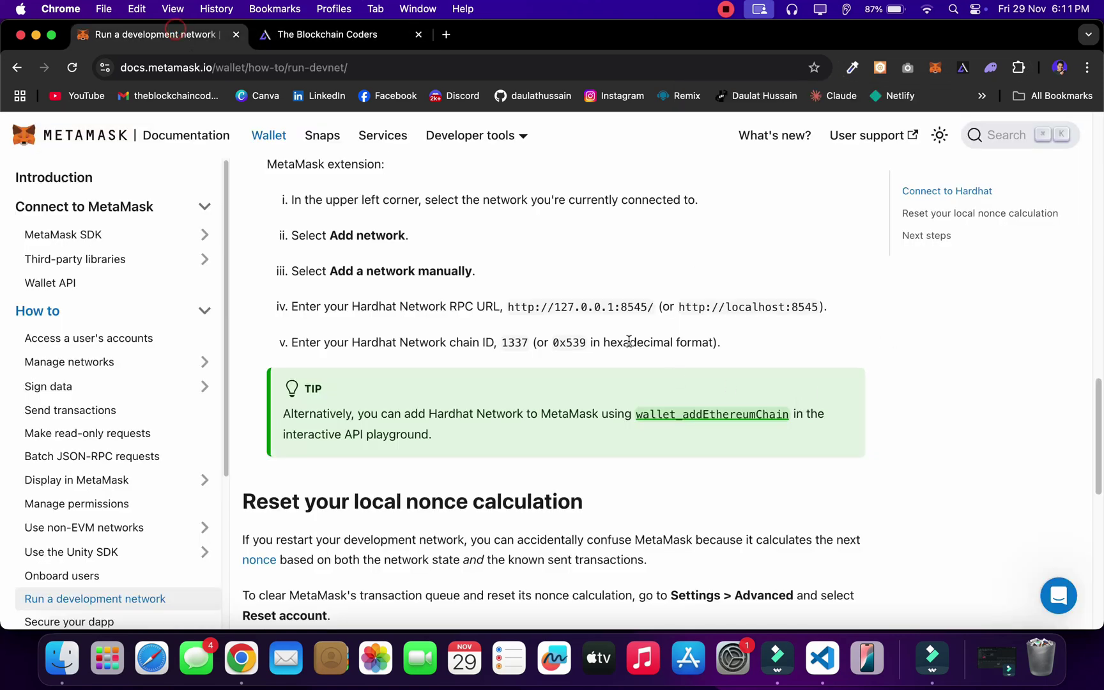
left_click_drag(508, 308, 649, 309)
key("super+c")
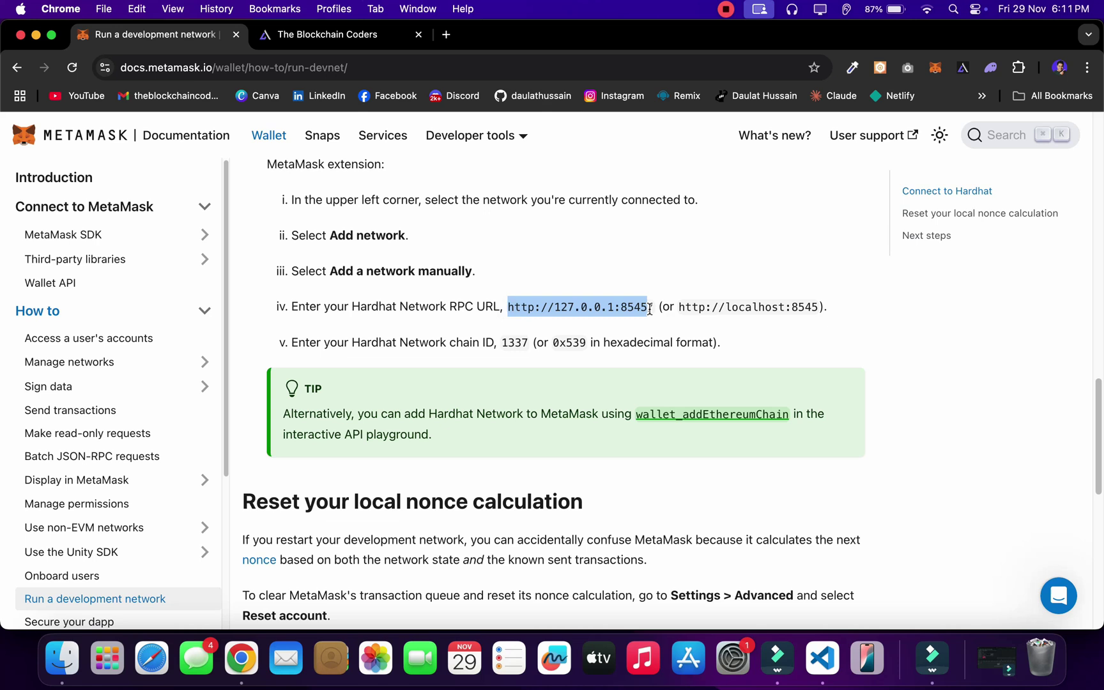
left_click(396, 35)
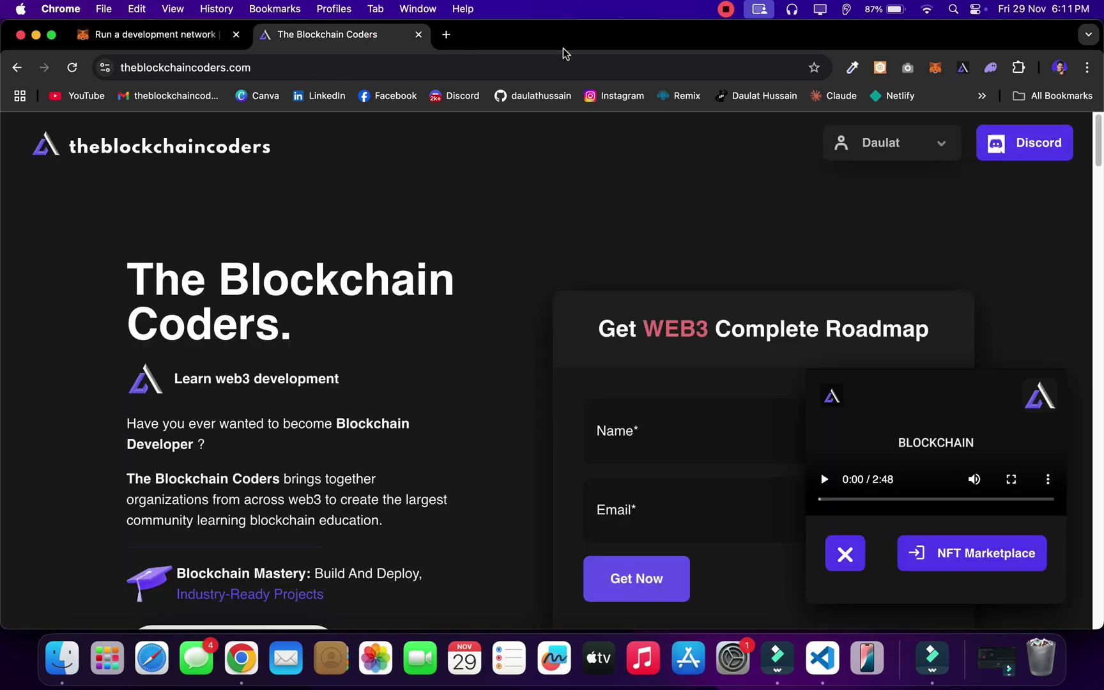
Step: Start a custom network named LOcalhost and add the pasted RPC URL, labelled URL
left_click(932, 68)
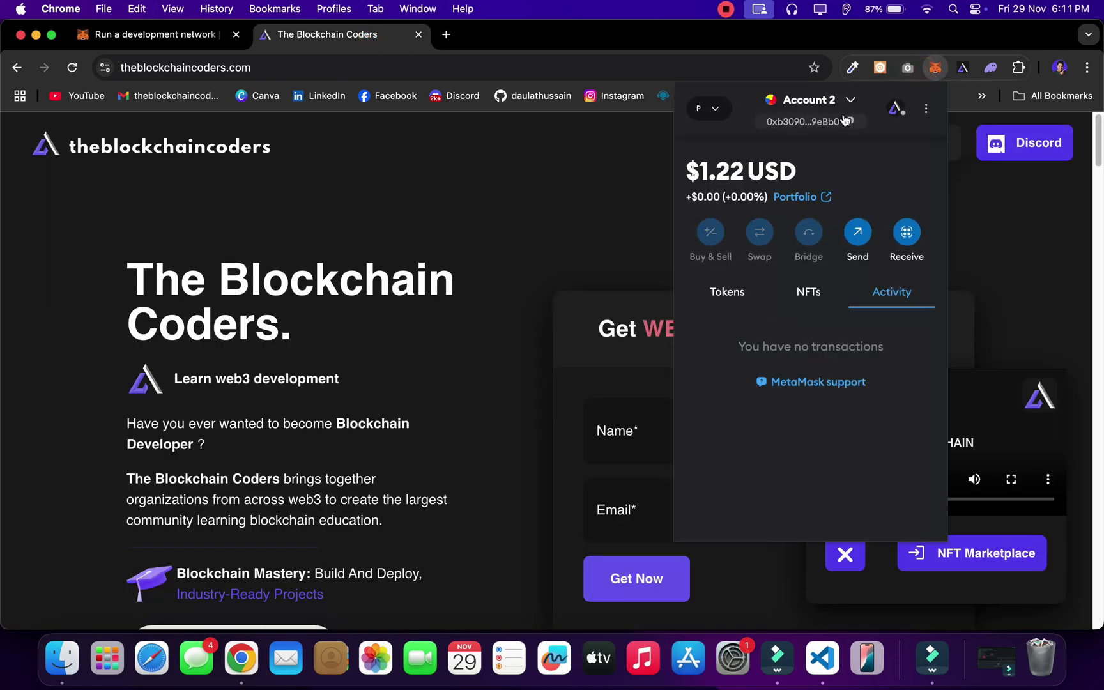
left_click(707, 112)
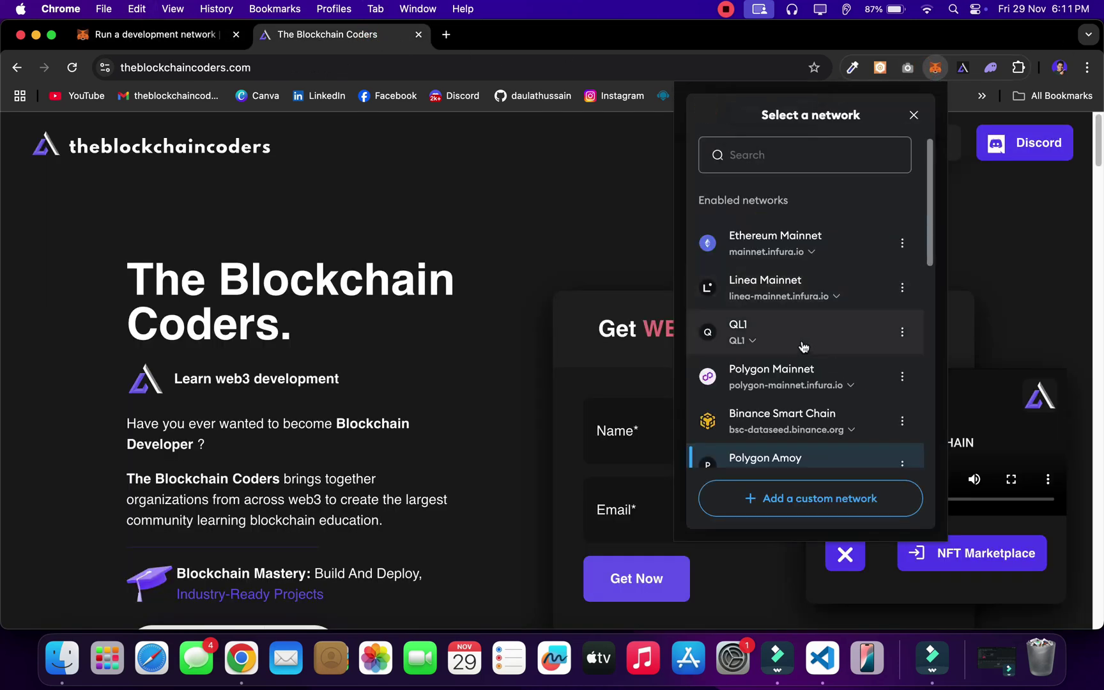
left_click(806, 496)
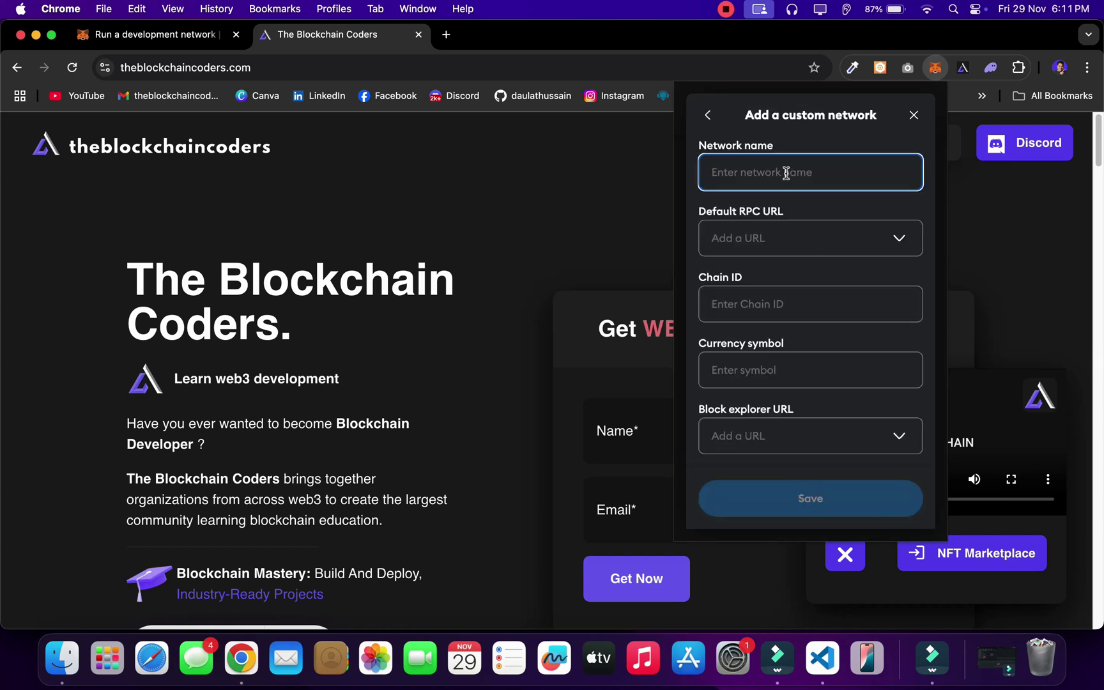
type("LOcalhost")
left_click(885, 251)
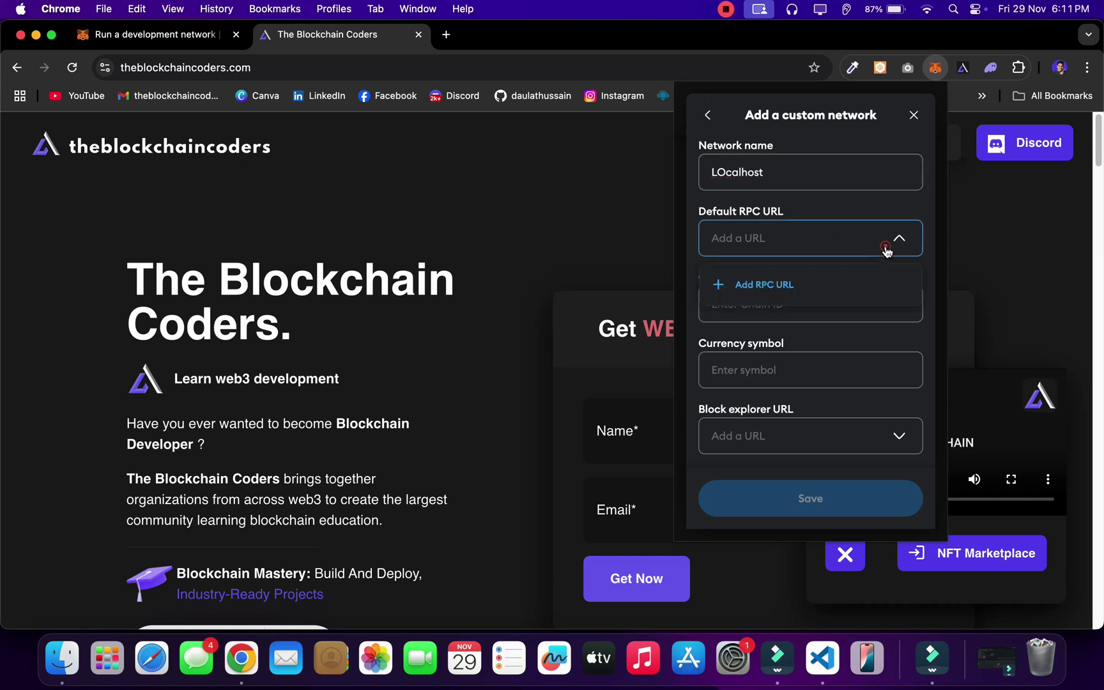
left_click(779, 283)
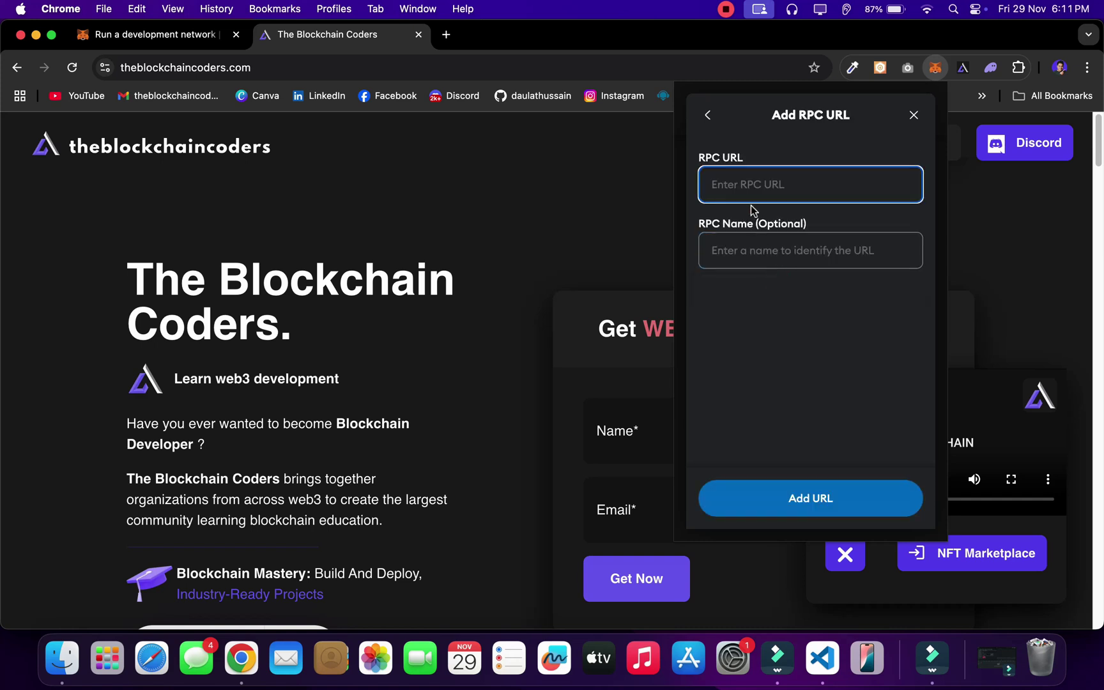
key("super+v")
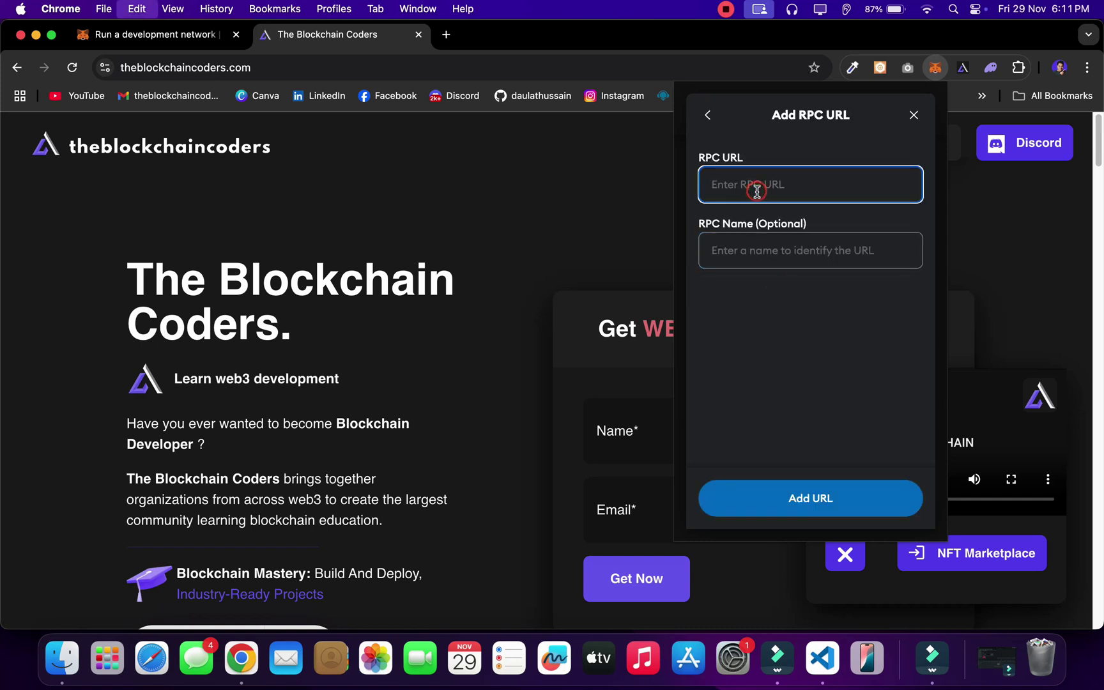
left_click(779, 265)
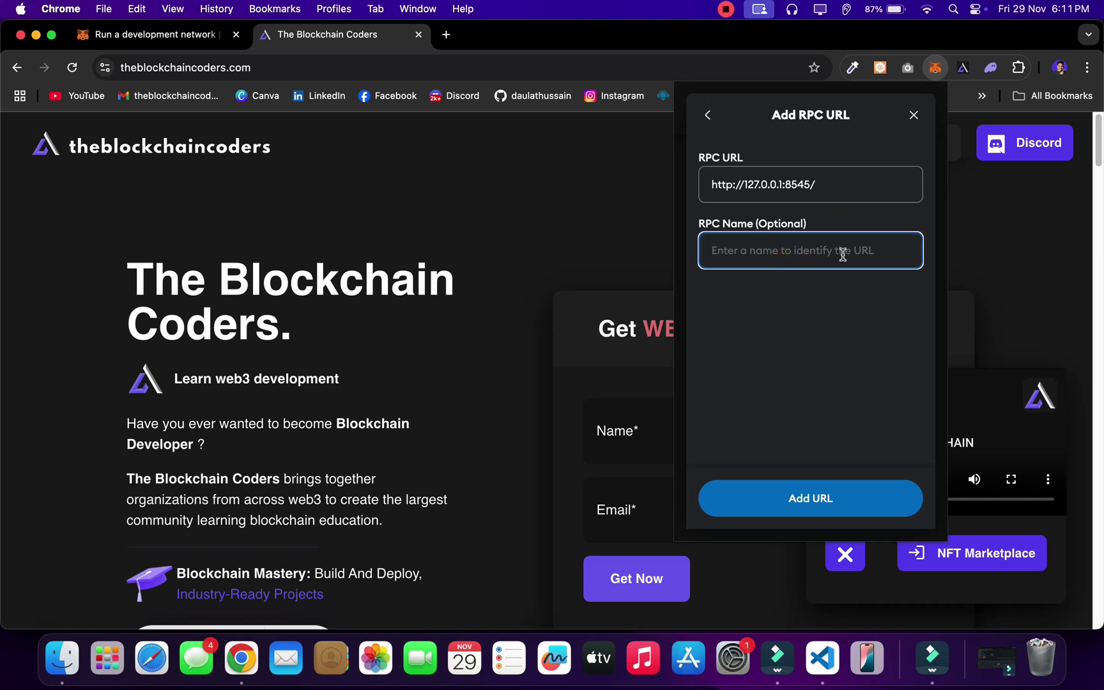
type("UR")
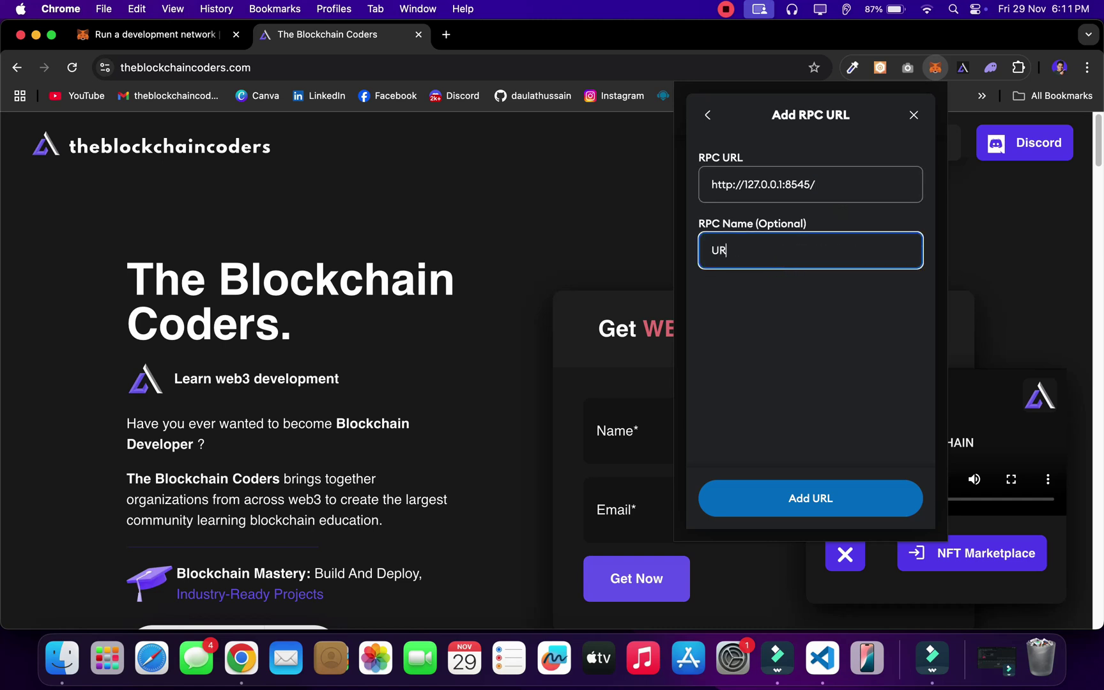
type("L")
left_click(812, 501)
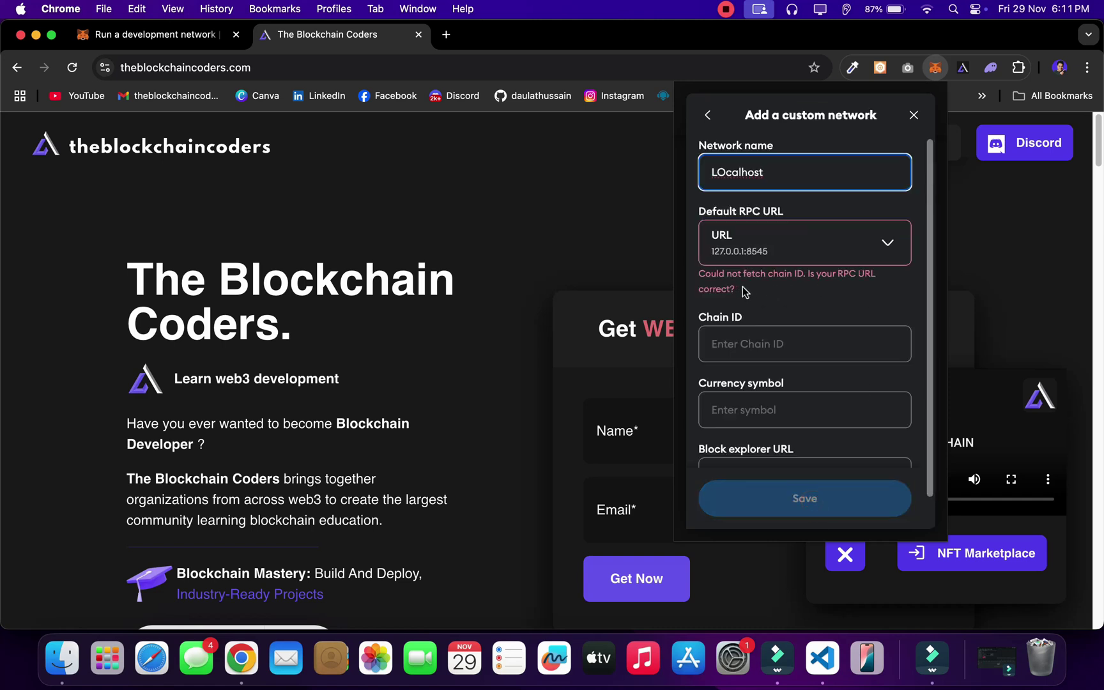
Step: Enter chain ID 31337 and currency symbol GO, then inspect the chain-ID error message
left_click(785, 355)
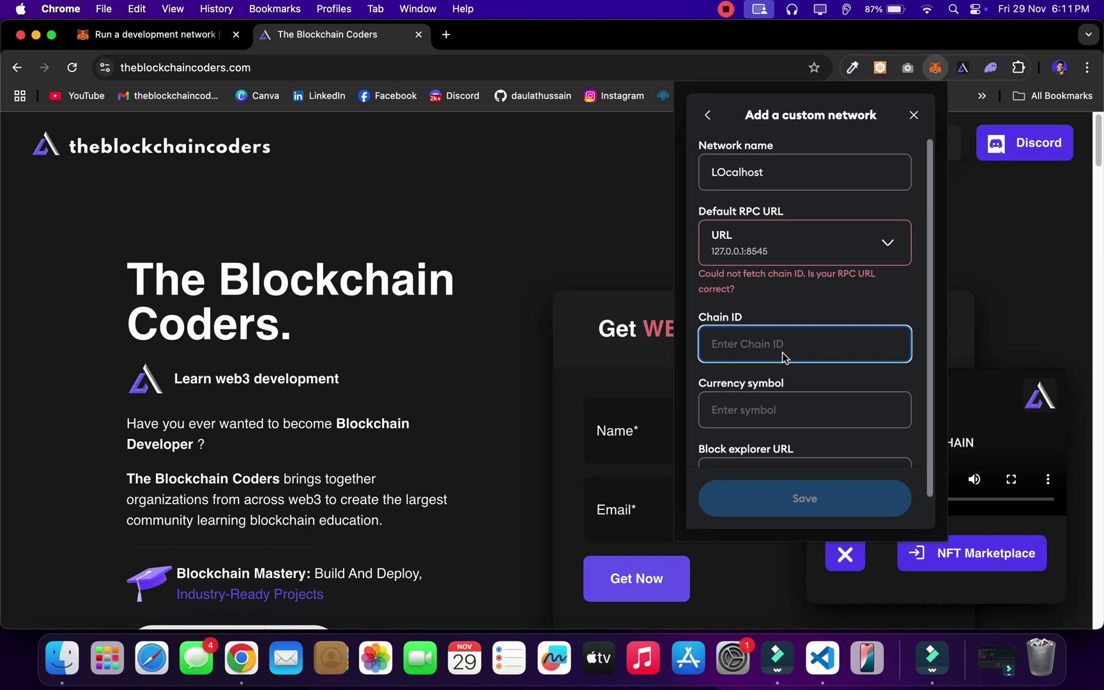
type("31337")
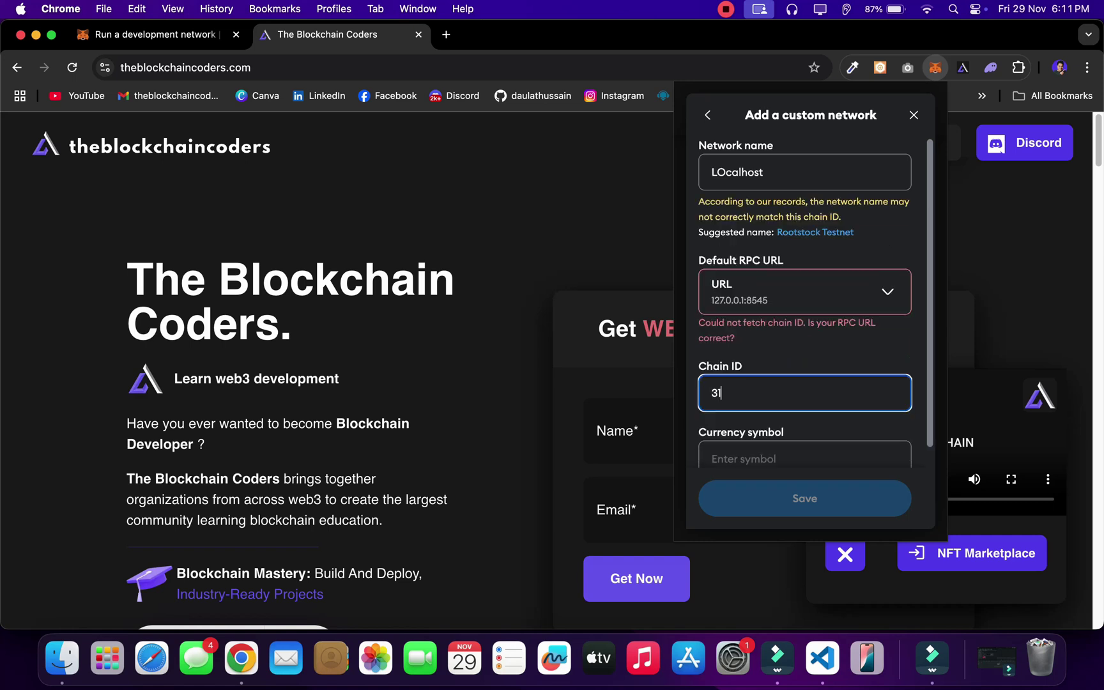
scroll(764, 400, "down", 2)
left_click(772, 406)
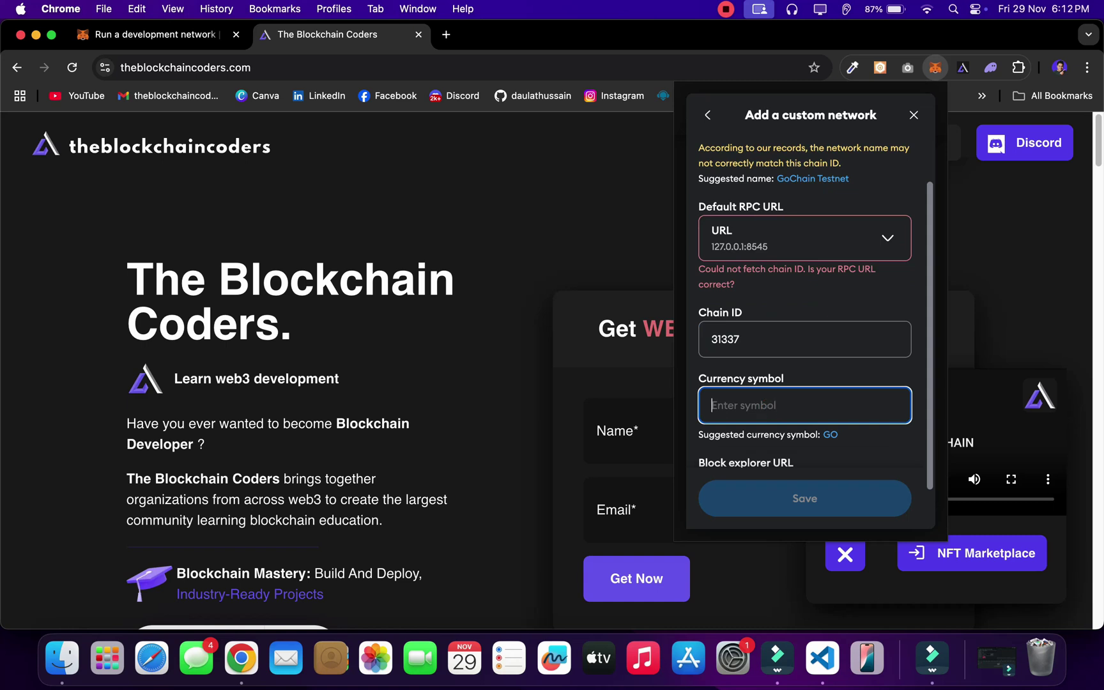
type("GO")
scroll(819, 376, "down", 1)
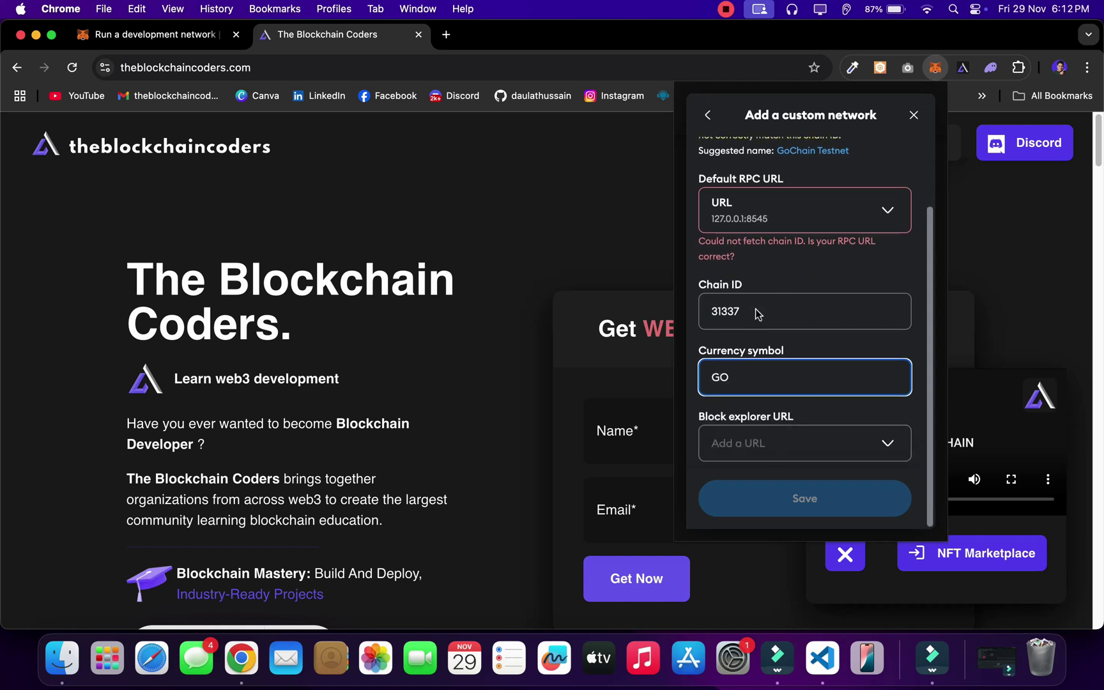
left_click_drag(755, 263, 684, 248)
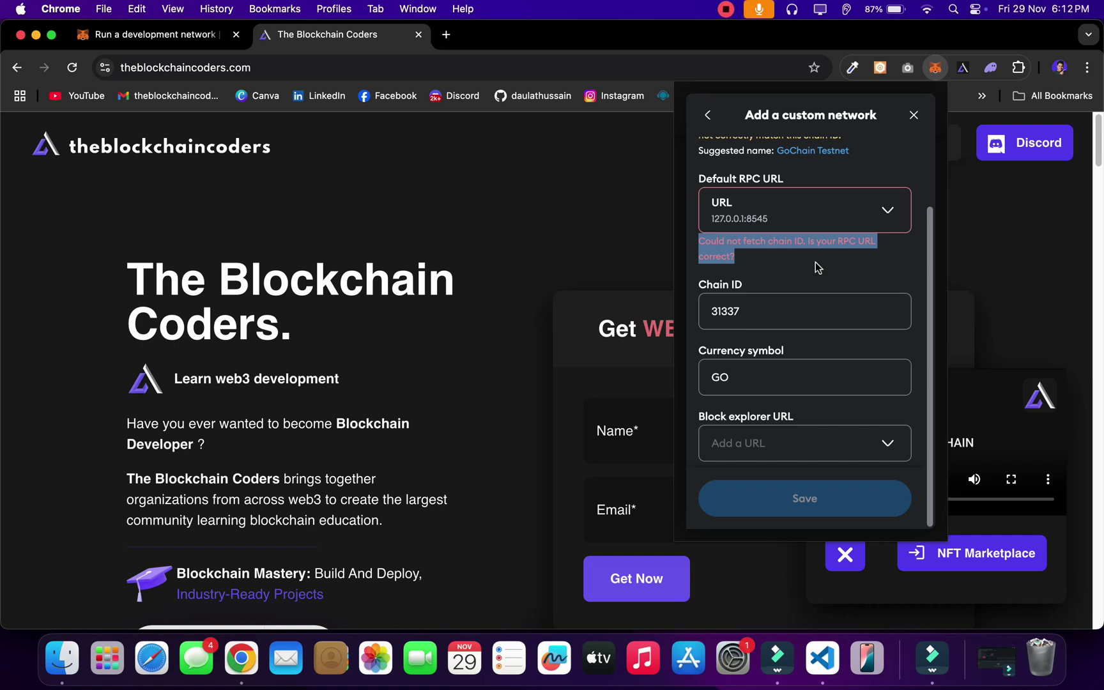
scroll(741, 268, "up", 3)
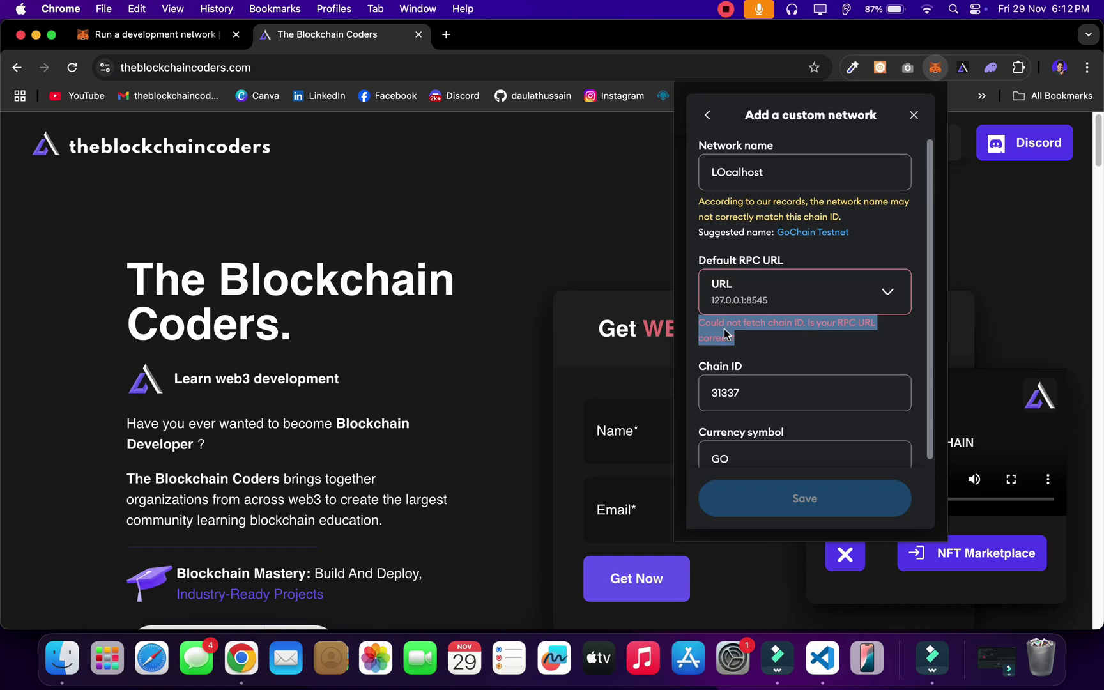
Step: Close the Hardhat config file and browse to Recent Projects on the website's Source Code page
left_click(822, 664)
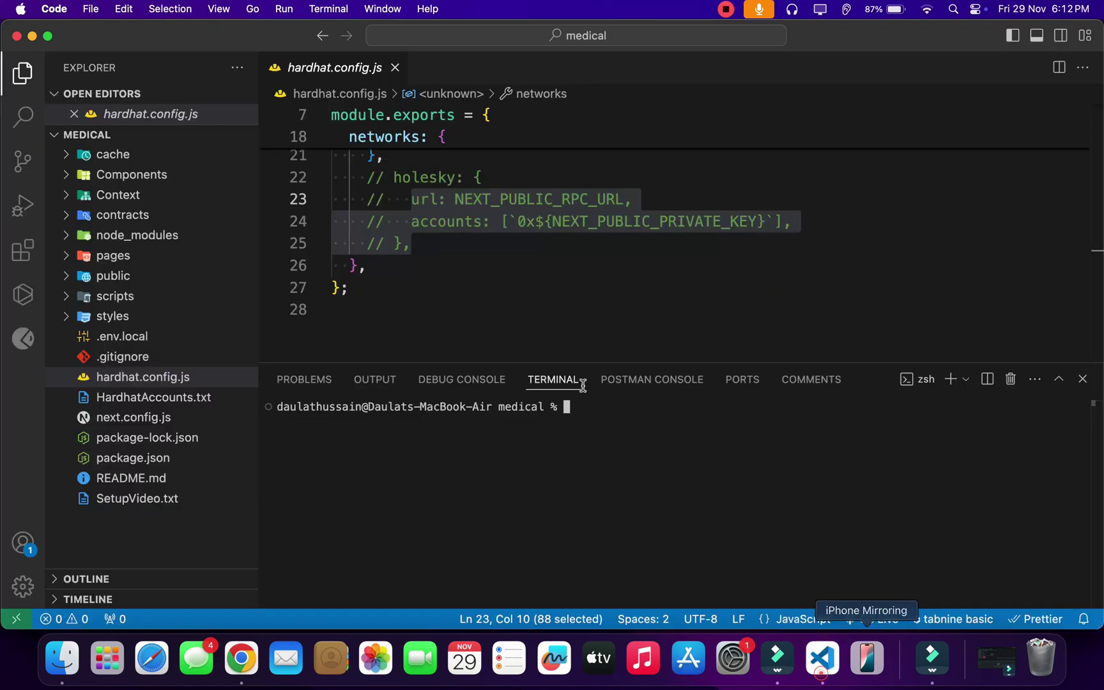
left_click(396, 68)
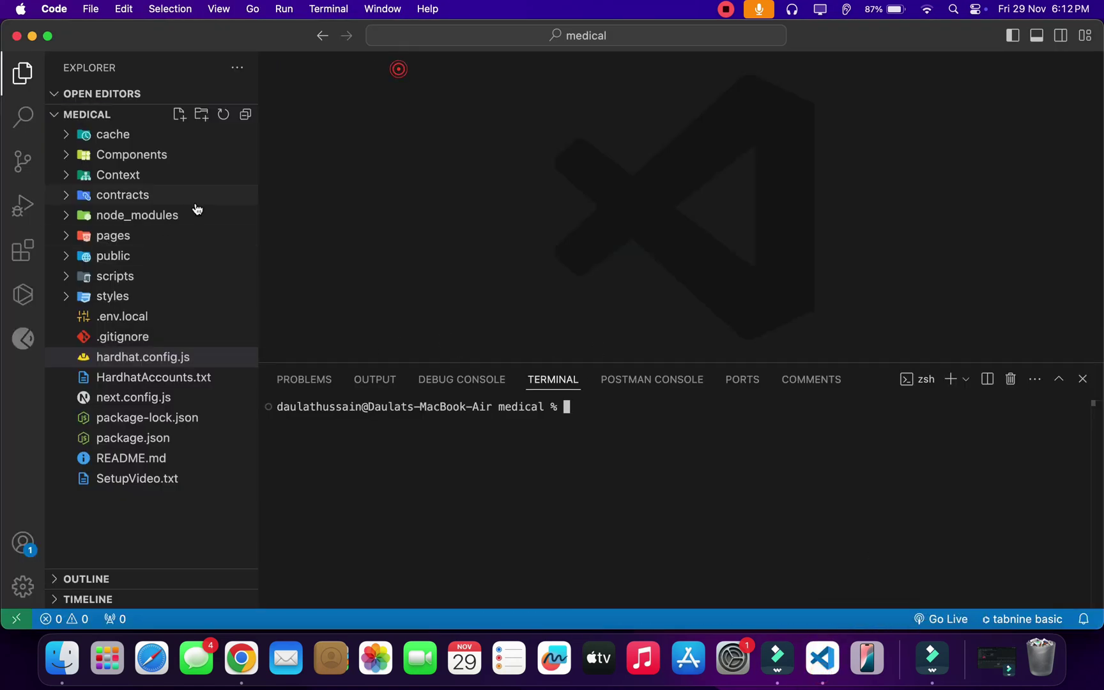
left_click(231, 647)
left_click(912, 152)
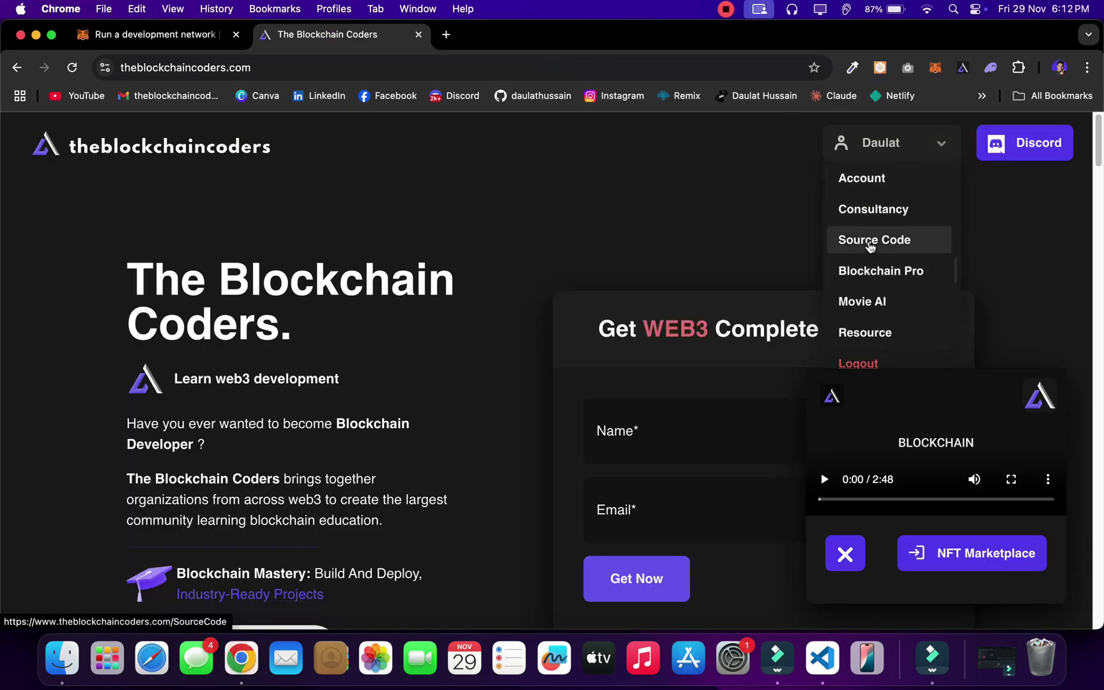
left_click(869, 241)
scroll(911, 222, "down", 4)
left_click(910, 218)
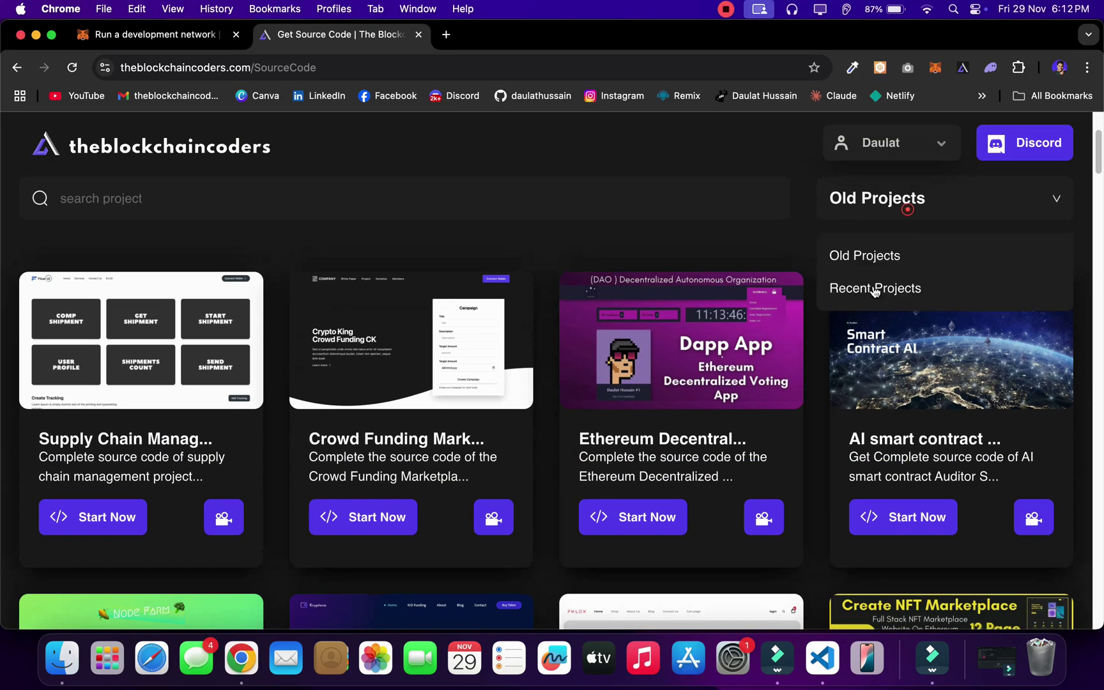
left_click(875, 291)
Step: Preview the Medical Health Management project's video, then return to VS Code
scroll(535, 438, "down", 4)
scroll(534, 438, "down", 1)
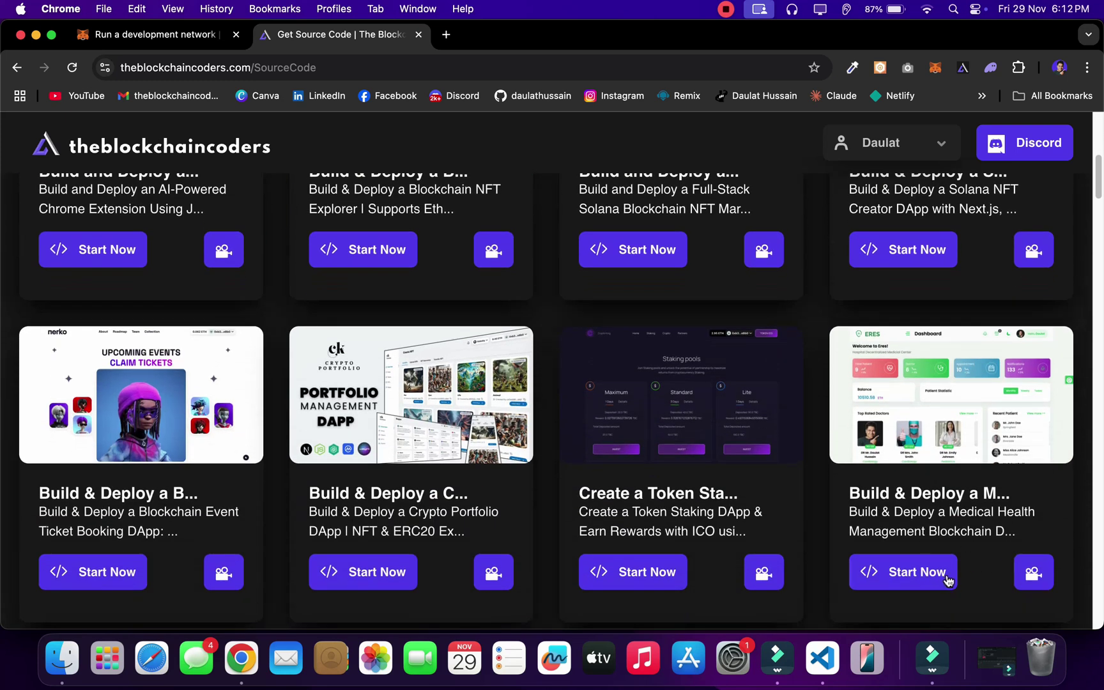
left_click(1035, 574)
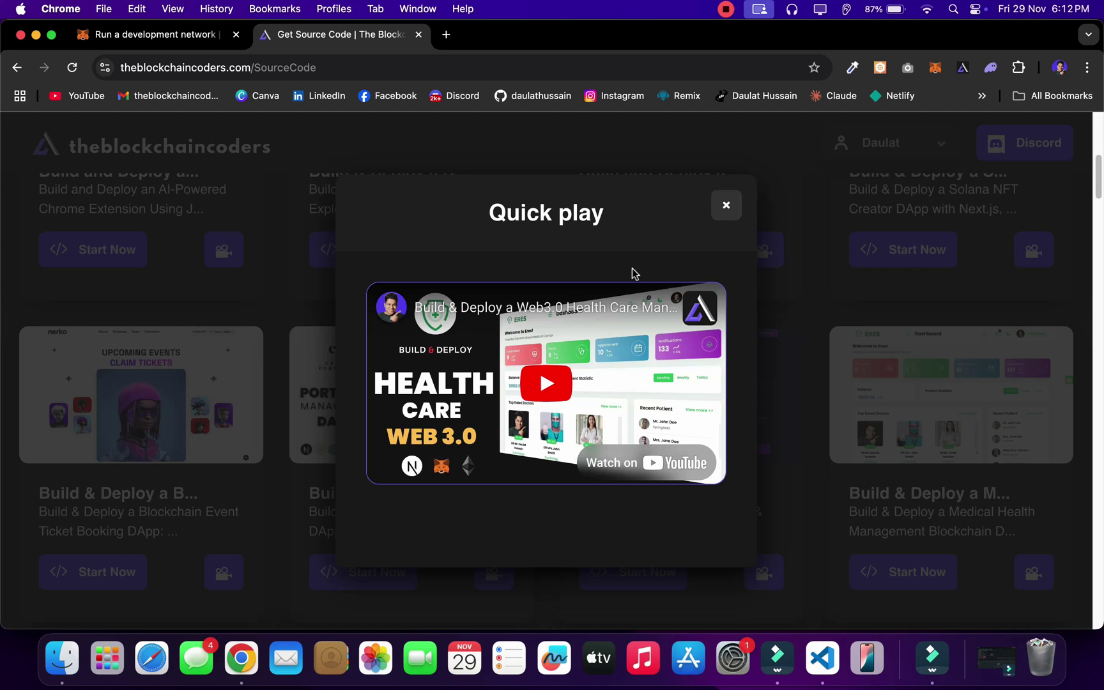
left_click(727, 206)
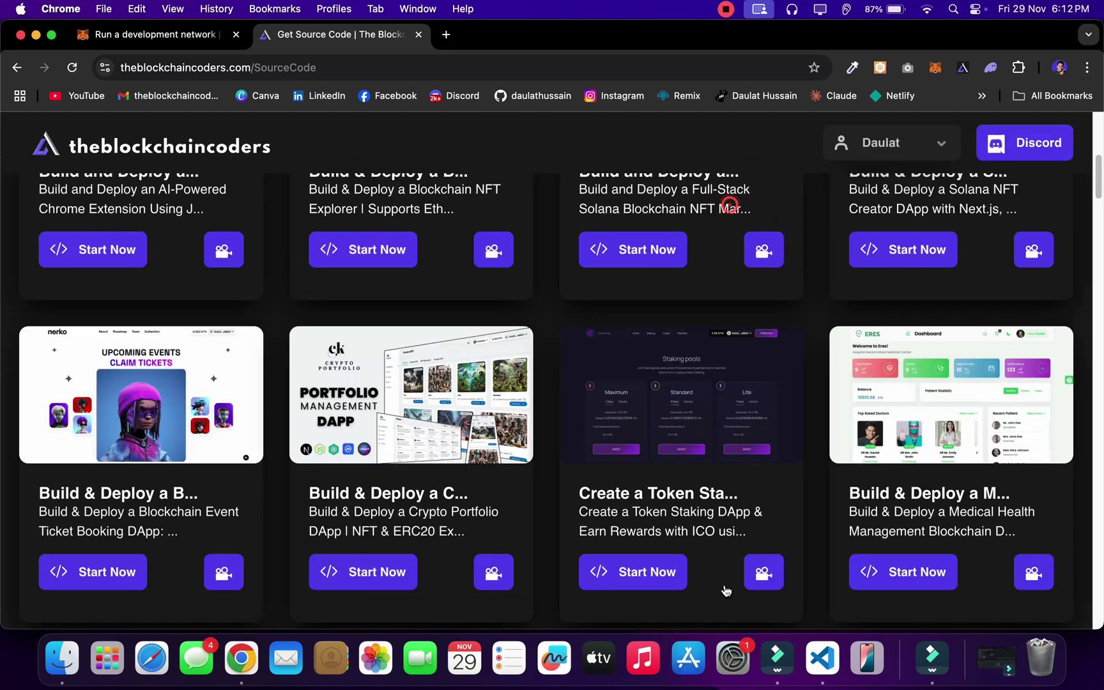
left_click(822, 658)
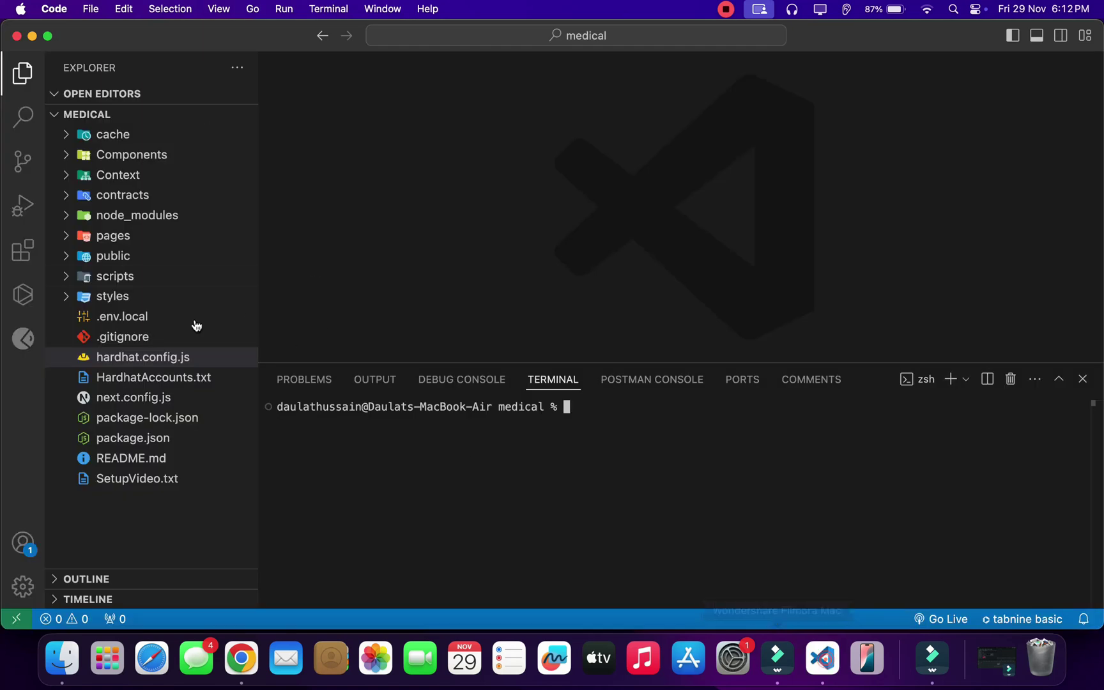
left_click(159, 318)
scroll(642, 230, "up", 1)
left_click_drag(642, 230, 375, 191)
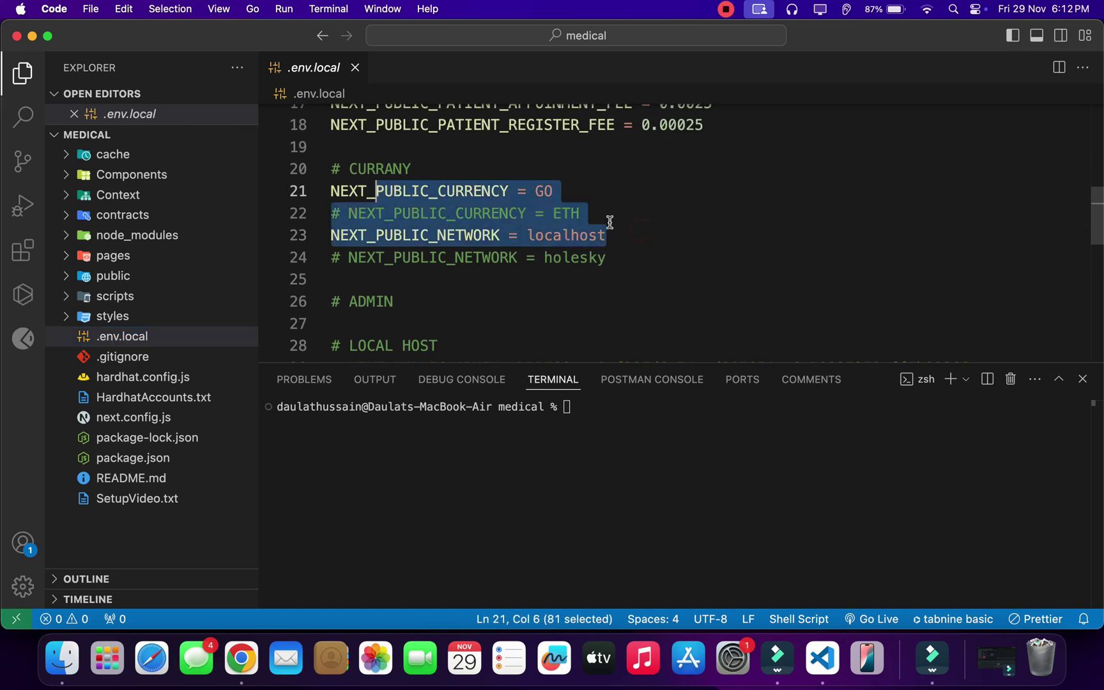
left_click(141, 377)
scroll(767, 249, "up", 2)
scroll(542, 313, "up", 1)
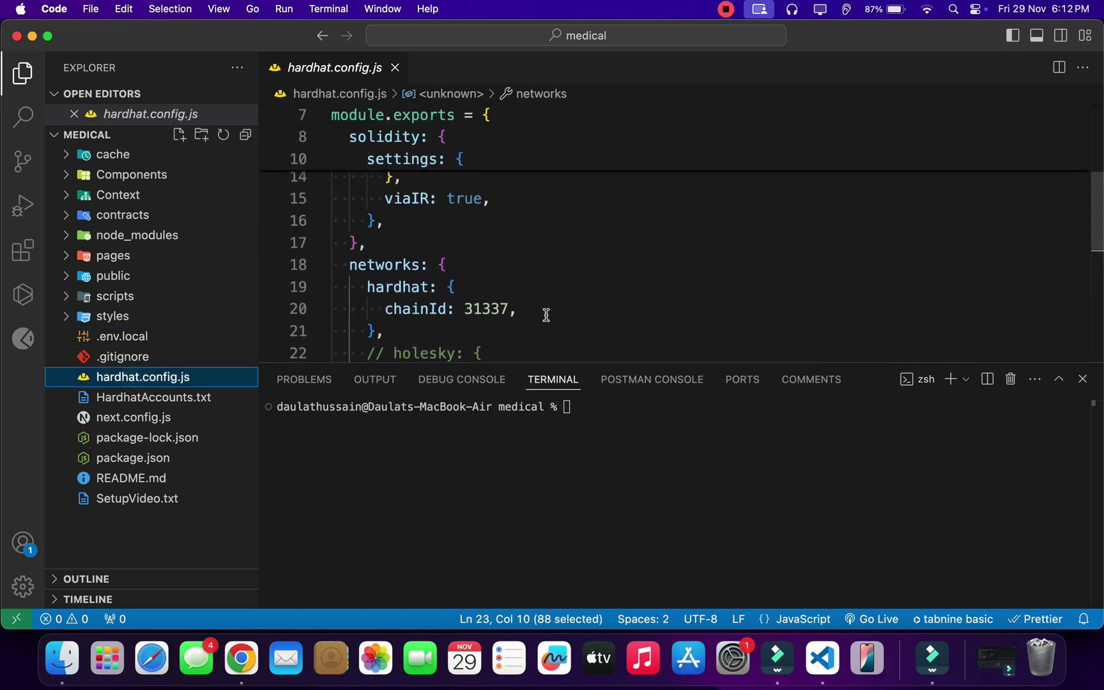
left_click_drag(542, 313, 335, 268)
scroll(621, 291, "up", 4)
left_click_drag(600, 313, 411, 244)
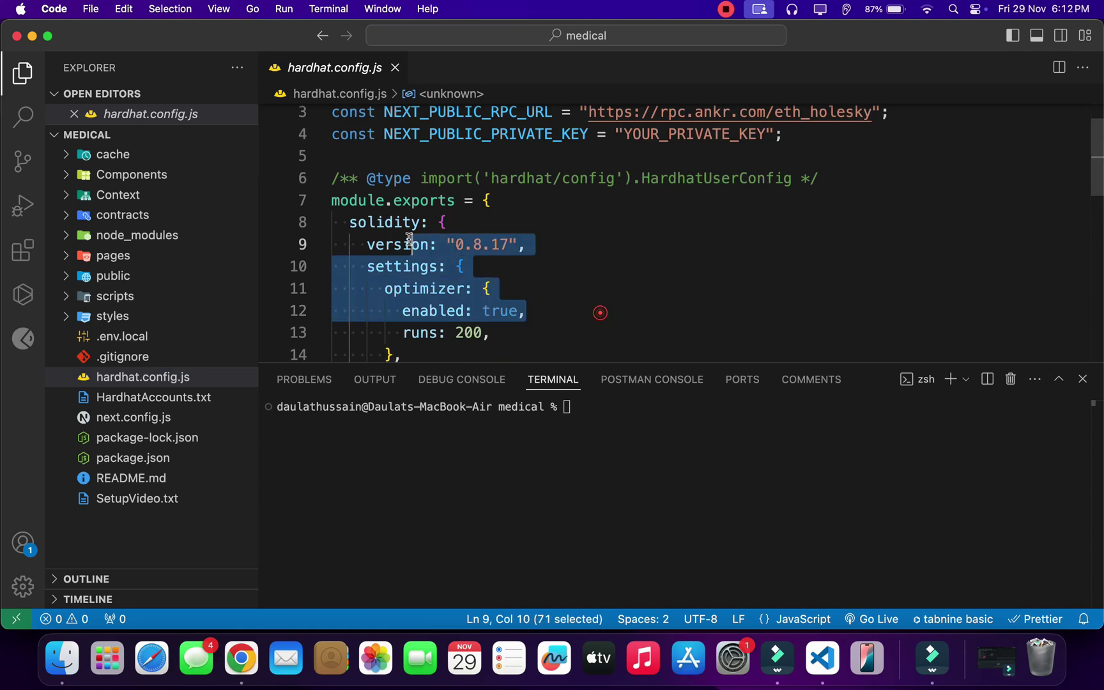
scroll(594, 270, "down", 3)
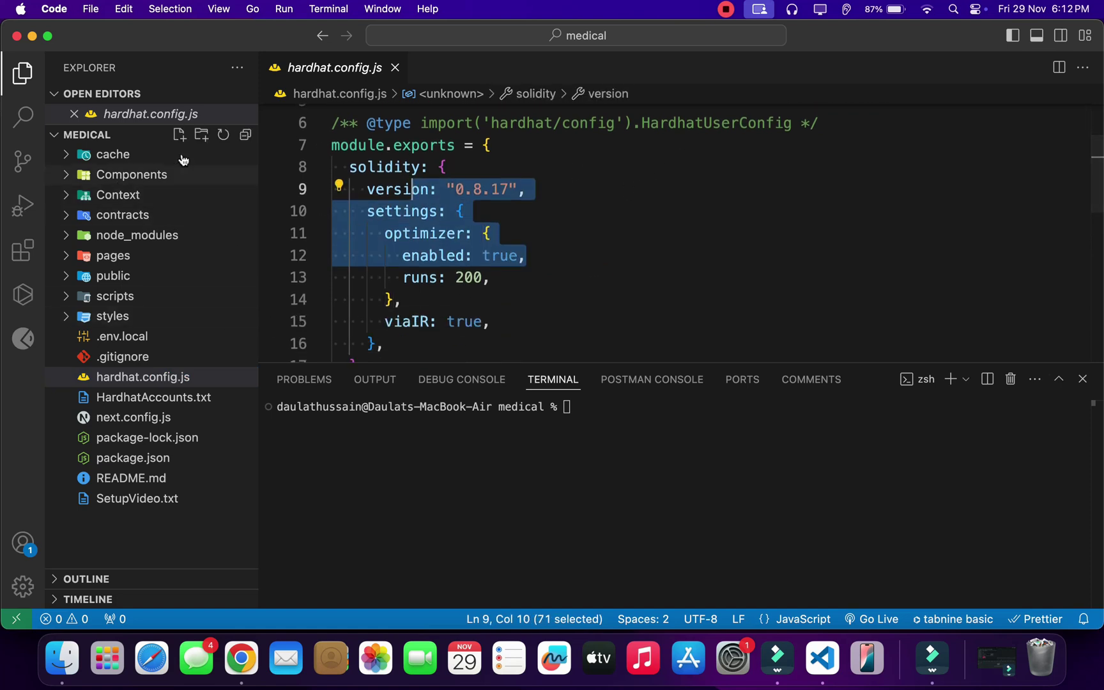
left_click(395, 67)
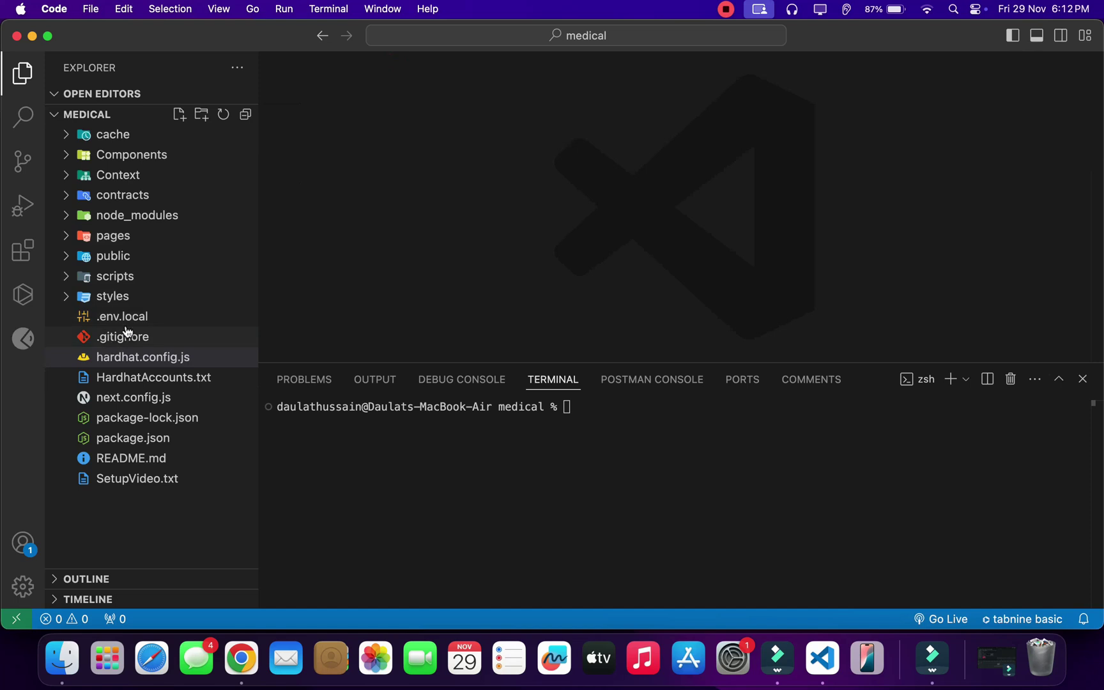
Step: Open scripts/deploy.js and review its localhost deploy command
left_click(130, 276)
left_click(176, 296)
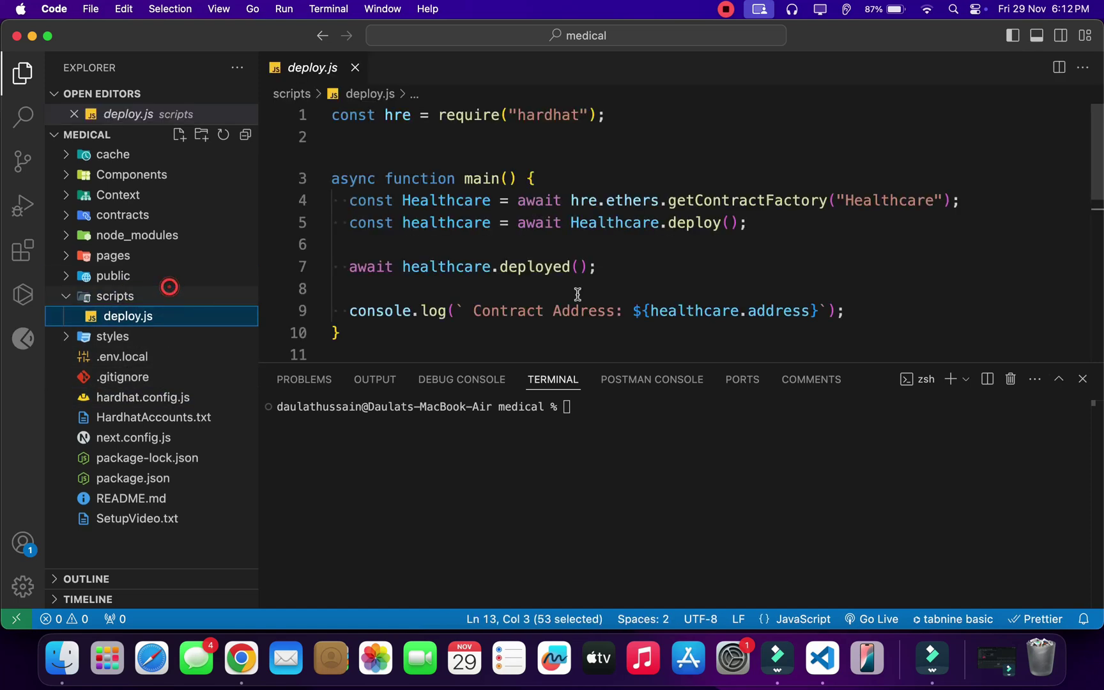
scroll(958, 270, "down", 3)
scroll(955, 269, "down", 2)
scroll(846, 269, "up", 3)
left_click_drag(852, 261, 349, 258)
Step: Confirm Node v18.17.1 and npm 9.6.7 in the terminal, then clear it
left_click(567, 407)
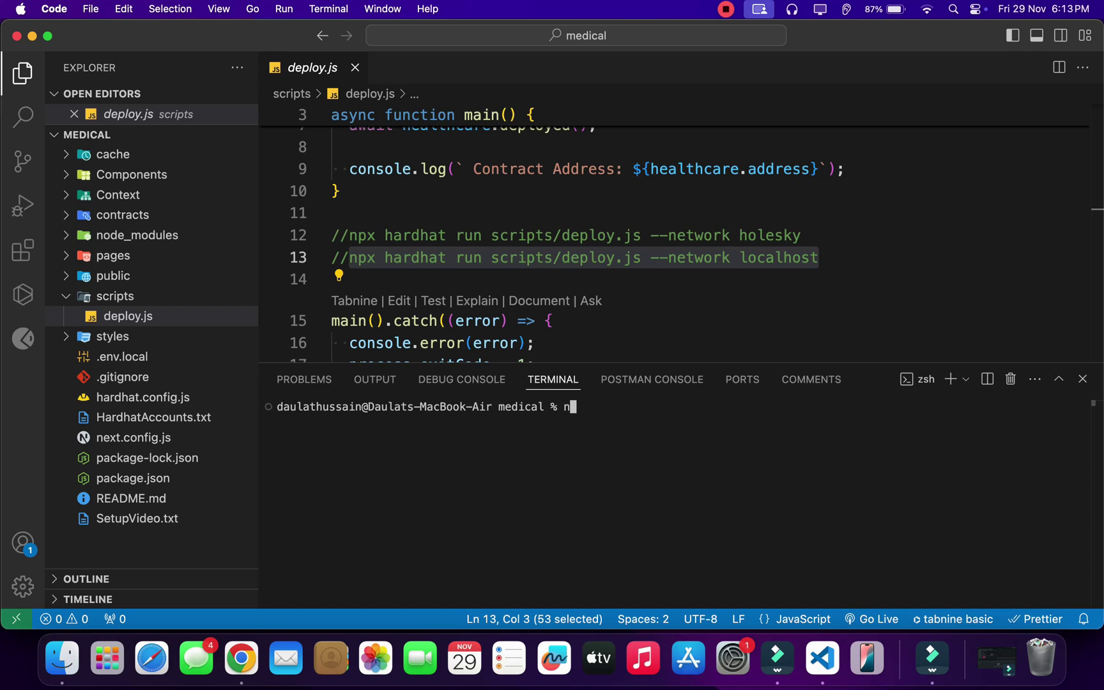
type("node -v")
key("Return")
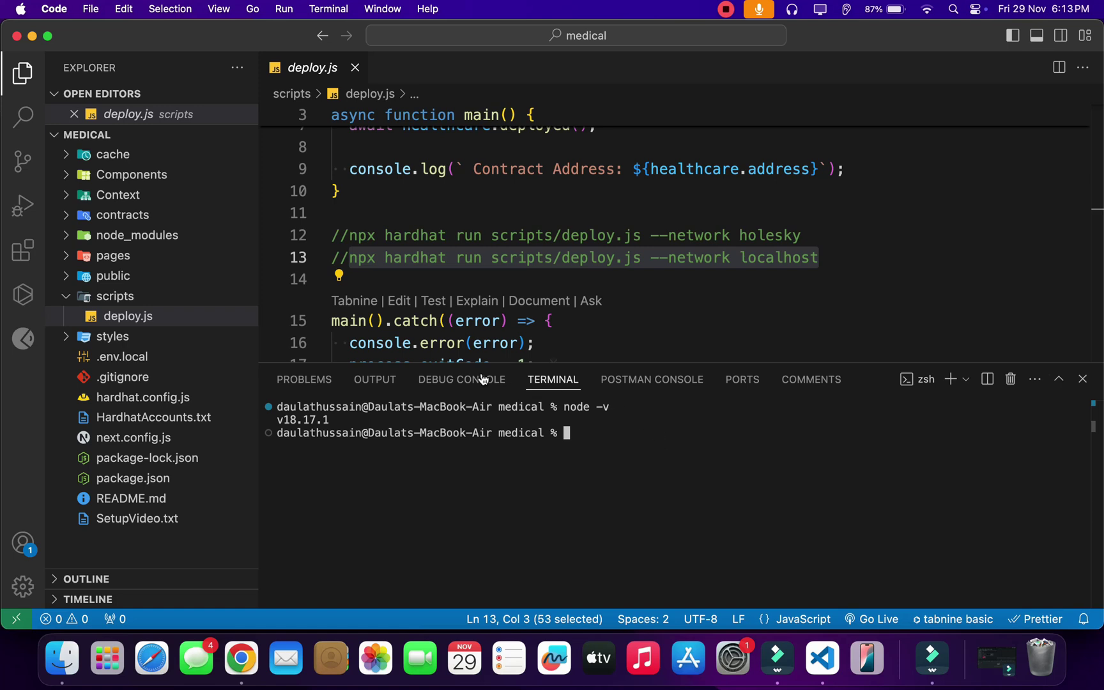
left_click(682, 446)
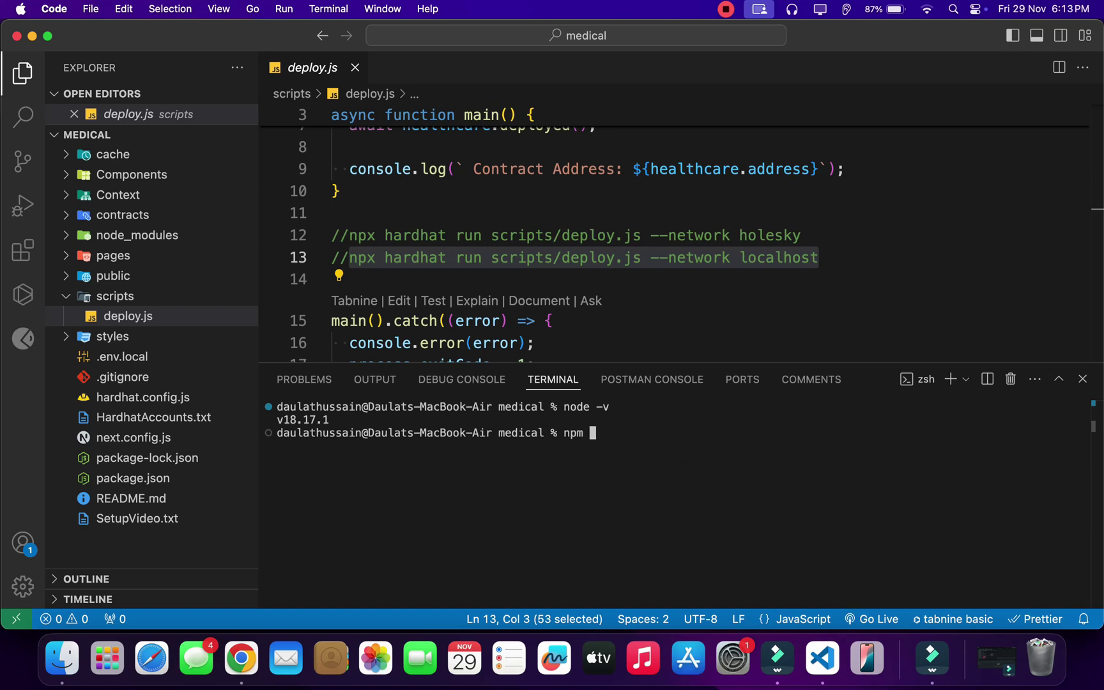
type("m -v")
key("Return")
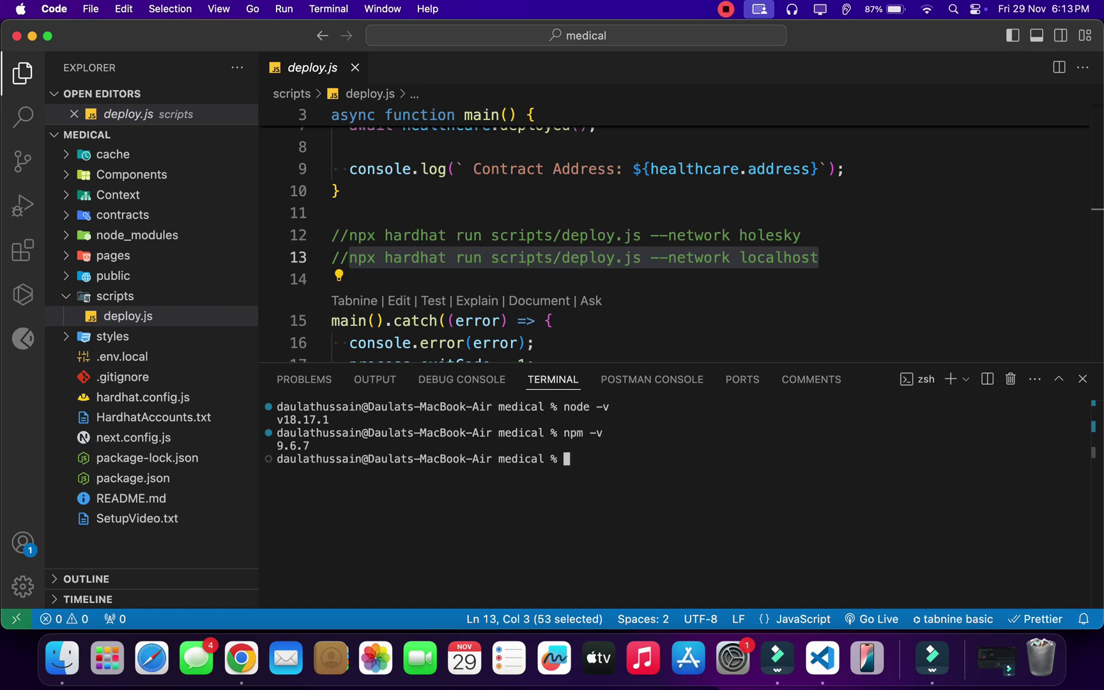
left_click_drag(580, 459, 265, 422)
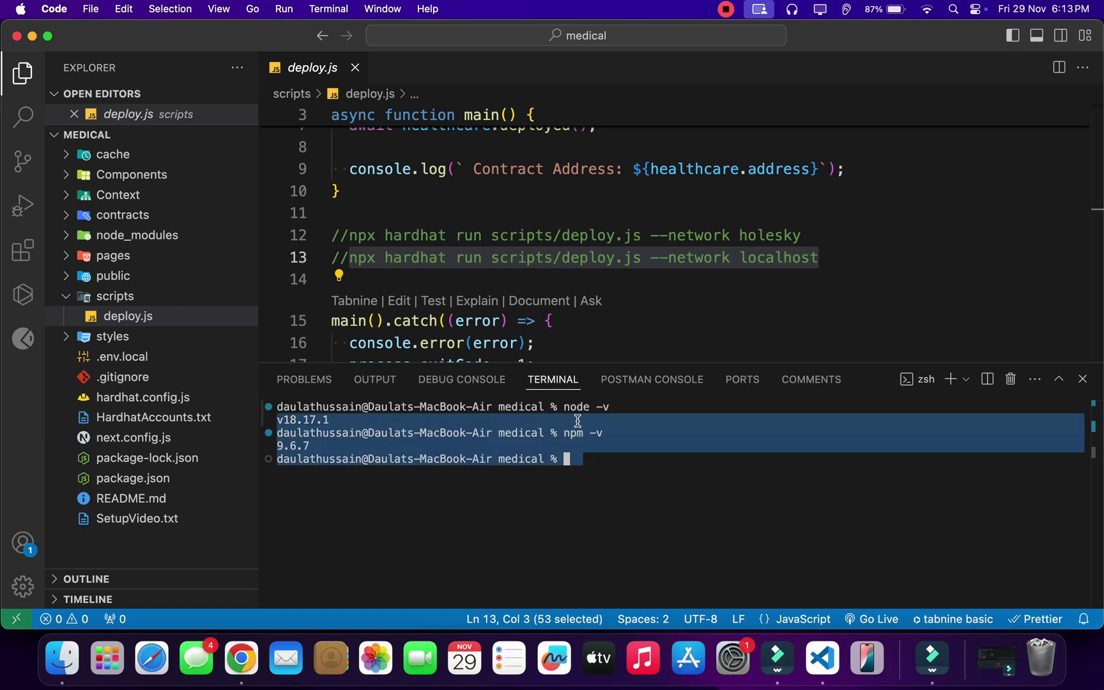
key("cmd+k")
left_click_drag(852, 256, 330, 256)
left_click(670, 380)
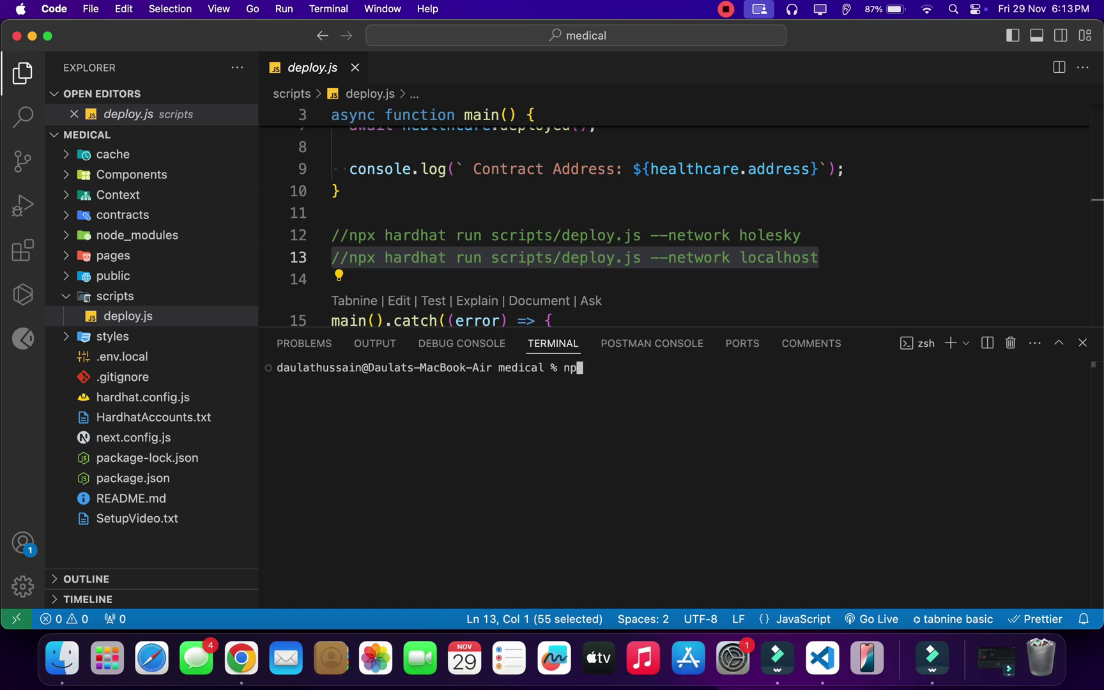
type("npx hardhat node")
key("Return")
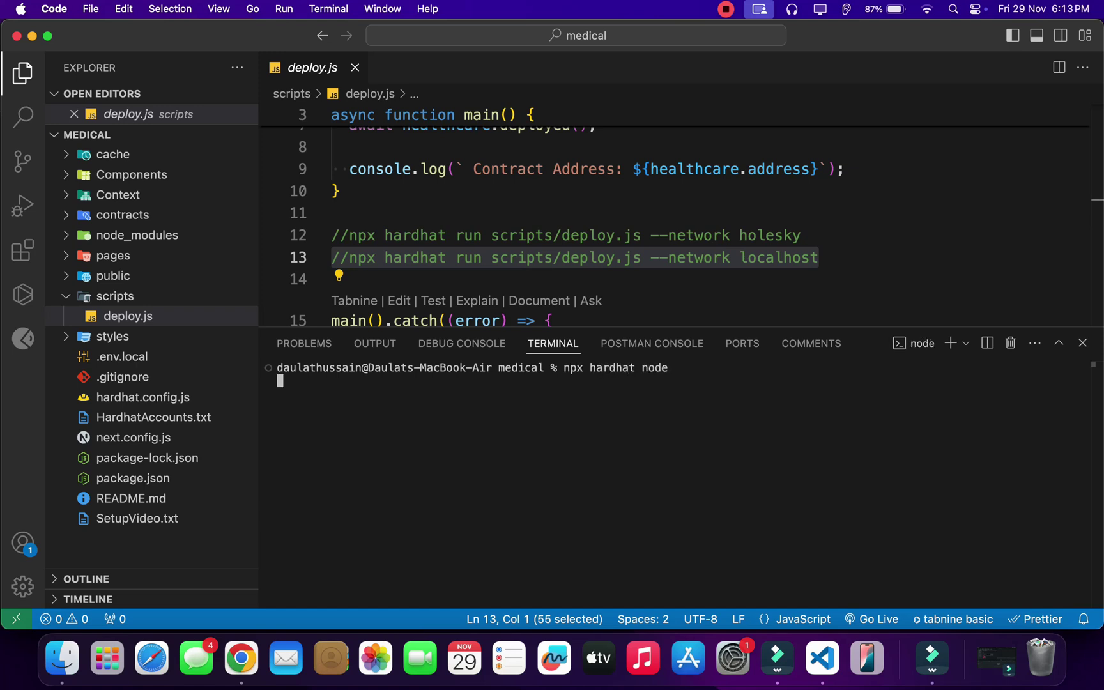
left_click_drag(832, 326, 832, 273)
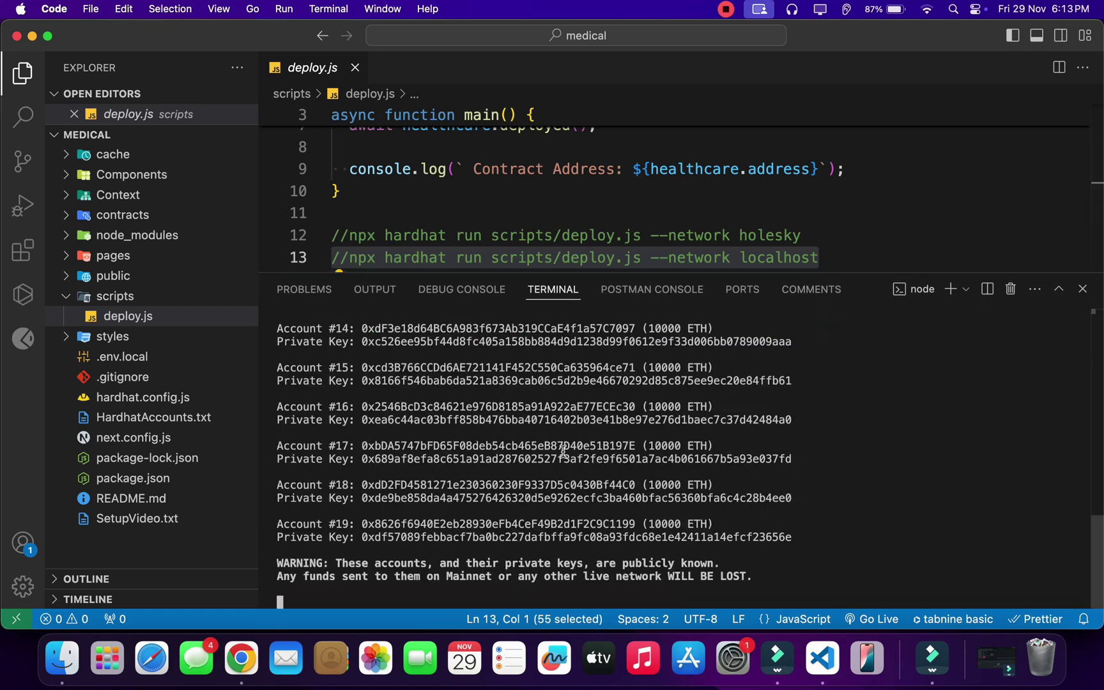
scroll(549, 461, "up", 15)
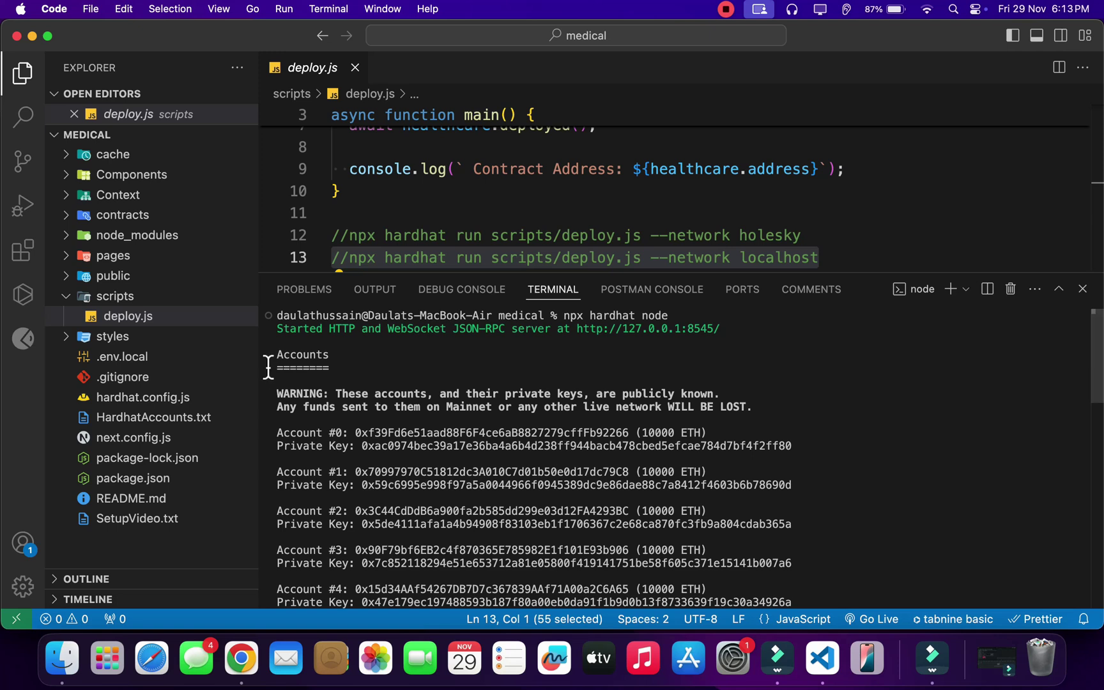
left_click_drag(739, 332, 578, 329)
key("super+c")
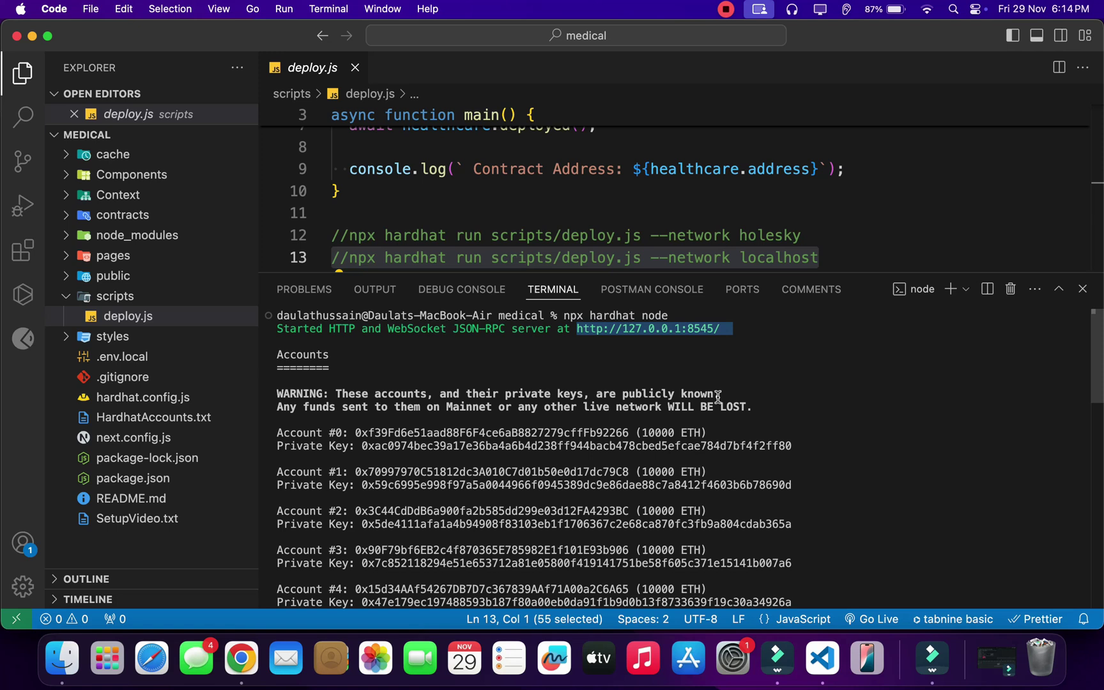
key("super+Tab")
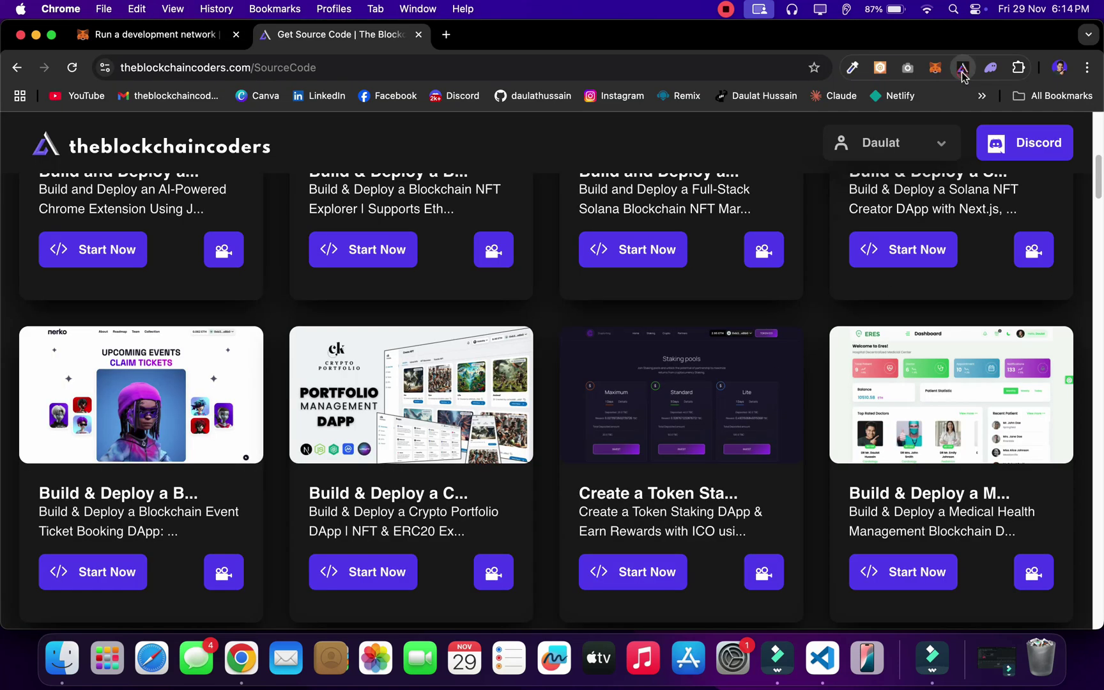
left_click(963, 67)
left_click(935, 67)
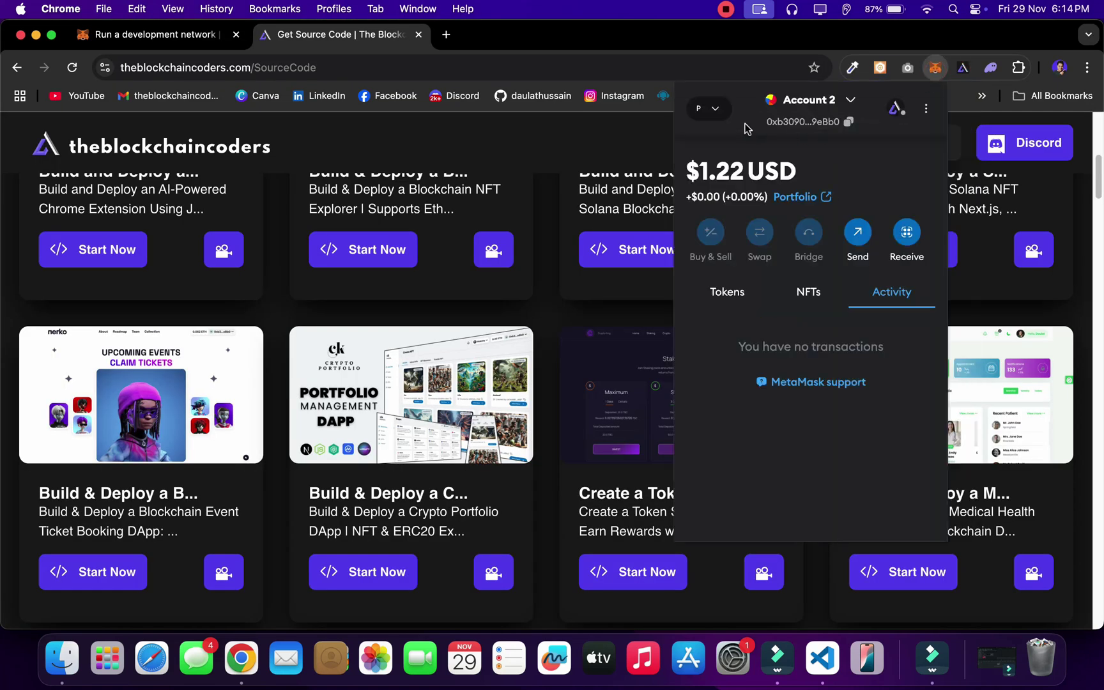
left_click(708, 109)
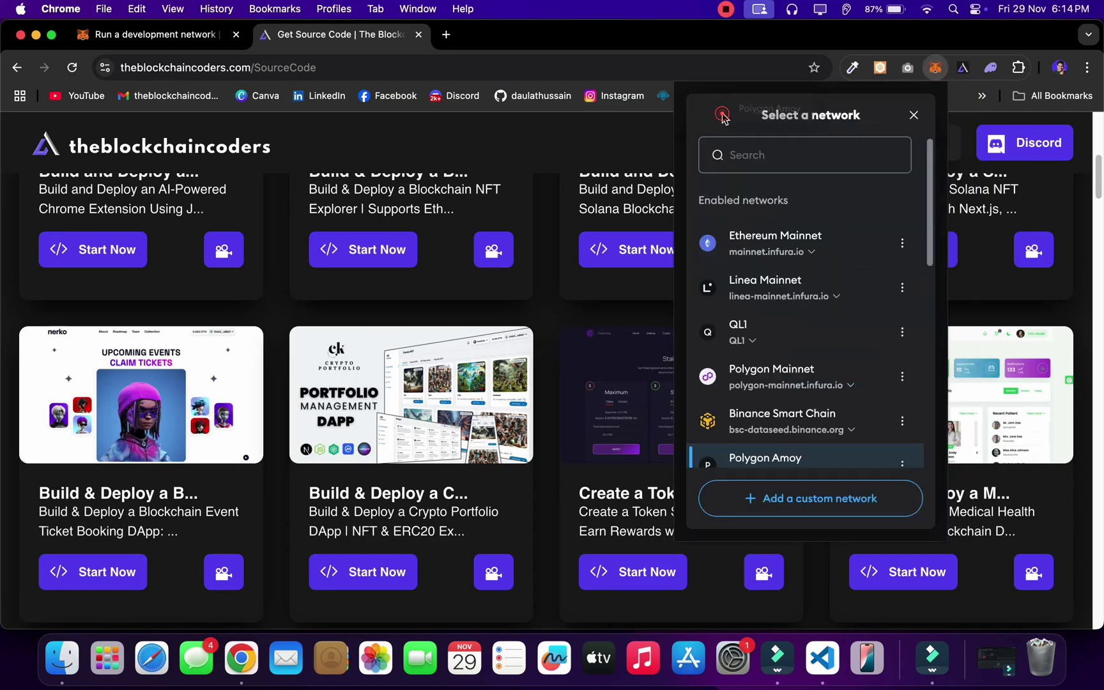
left_click(813, 509)
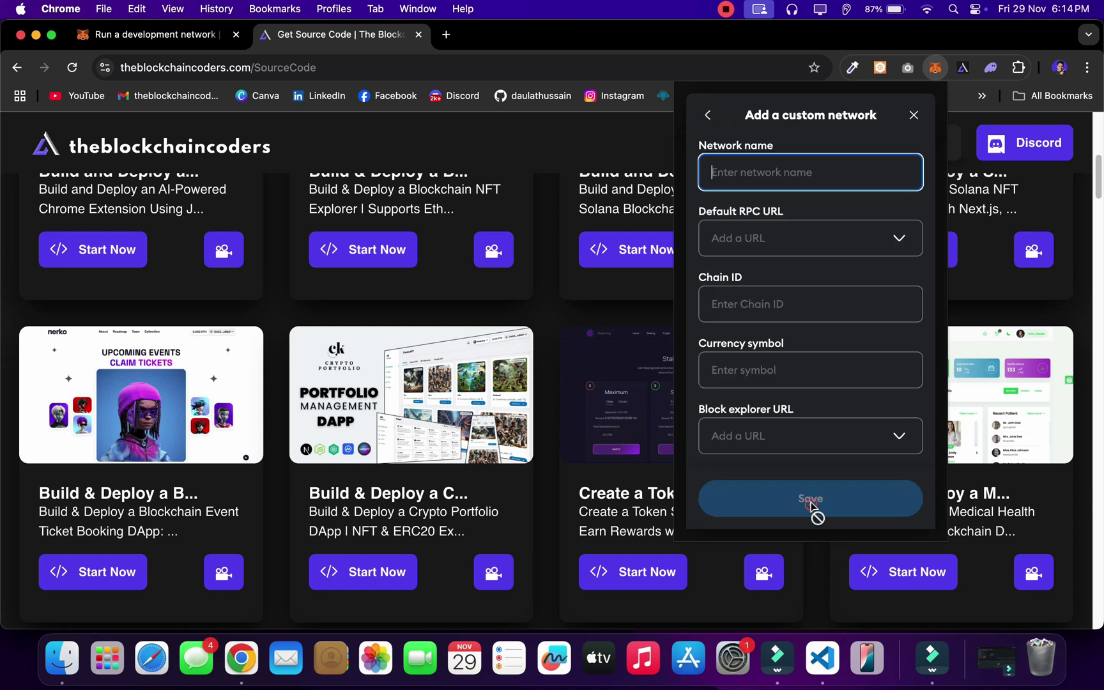
left_click(758, 178)
type("Localhost")
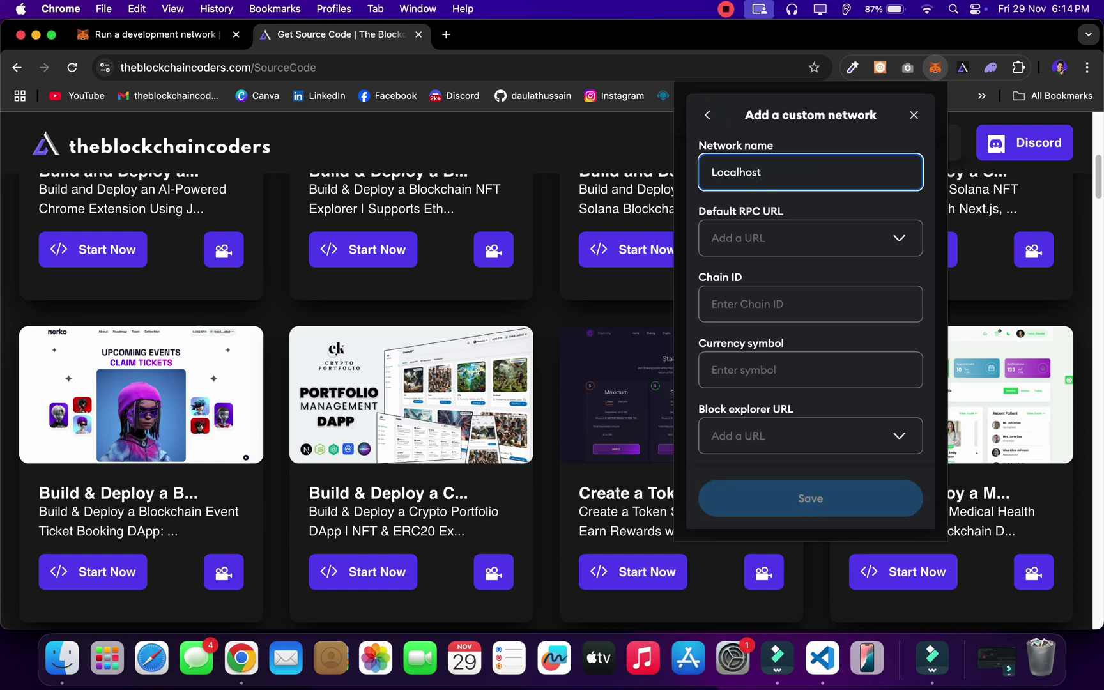
left_click(817, 246)
left_click(766, 285)
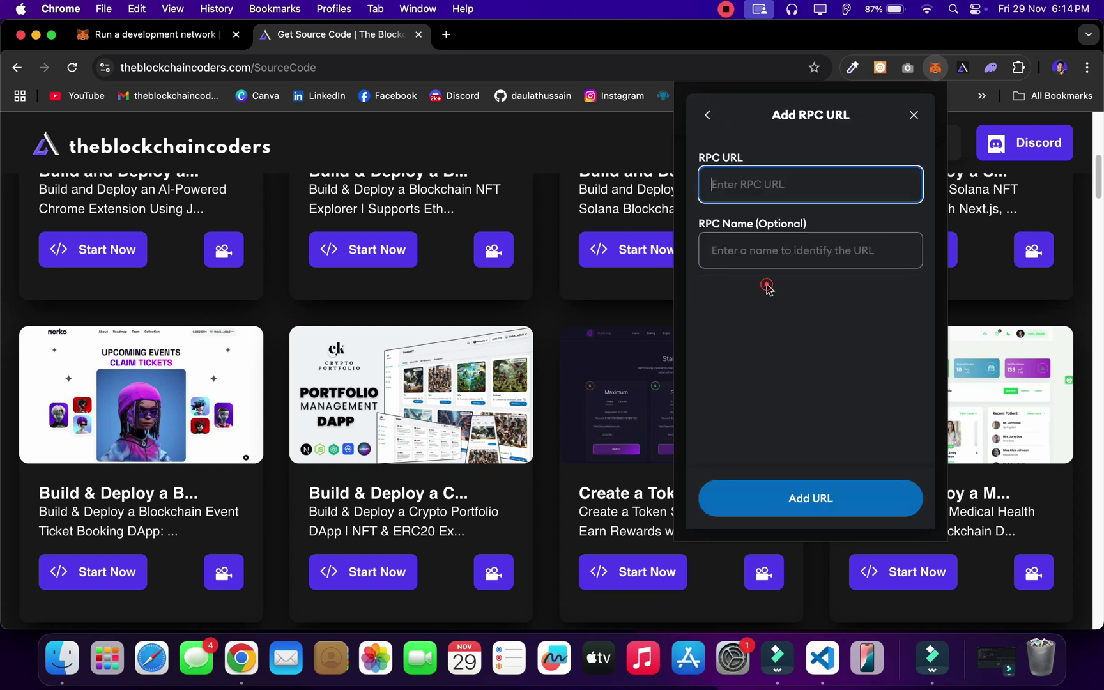
key("super+v")
left_click(786, 250)
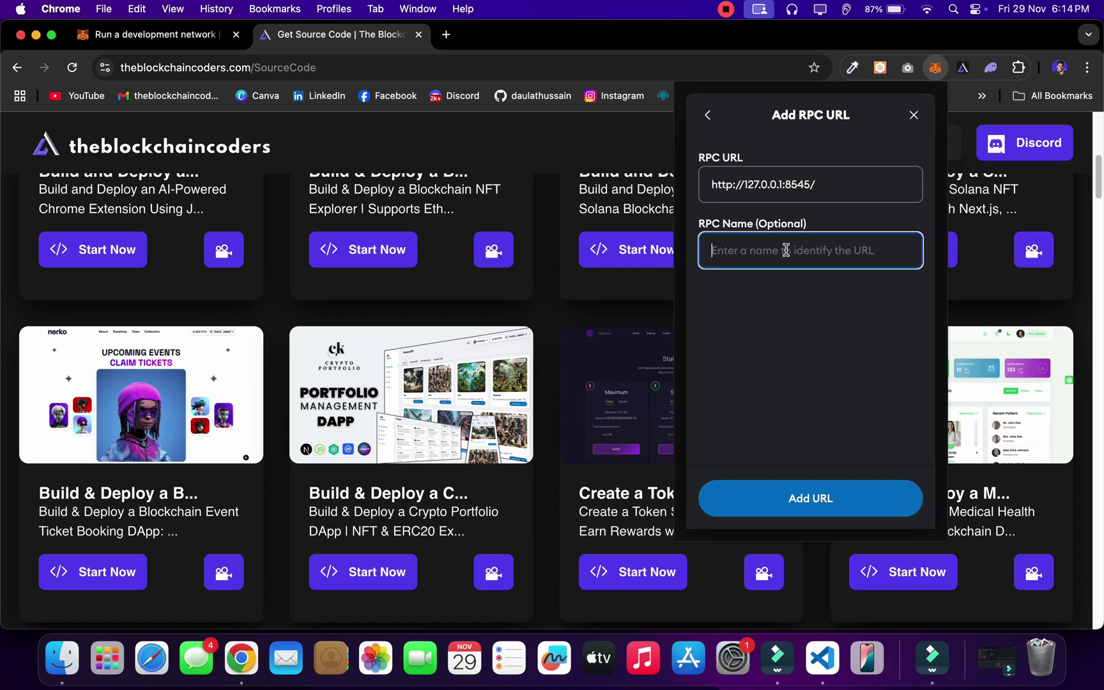
type("URL")
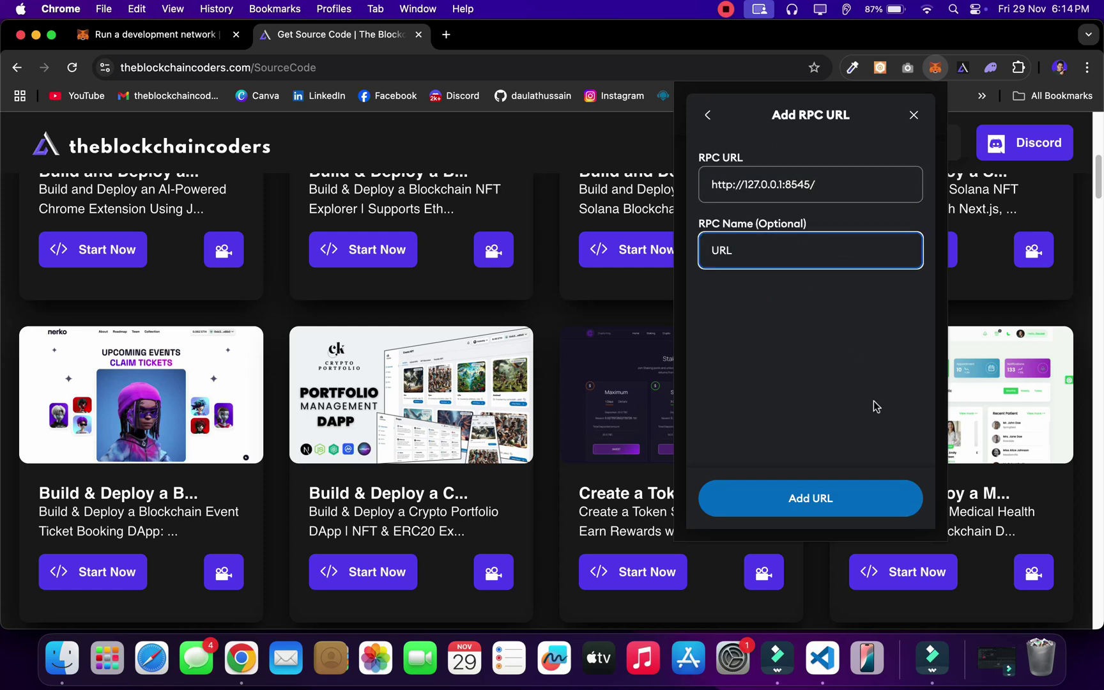
left_click(833, 512)
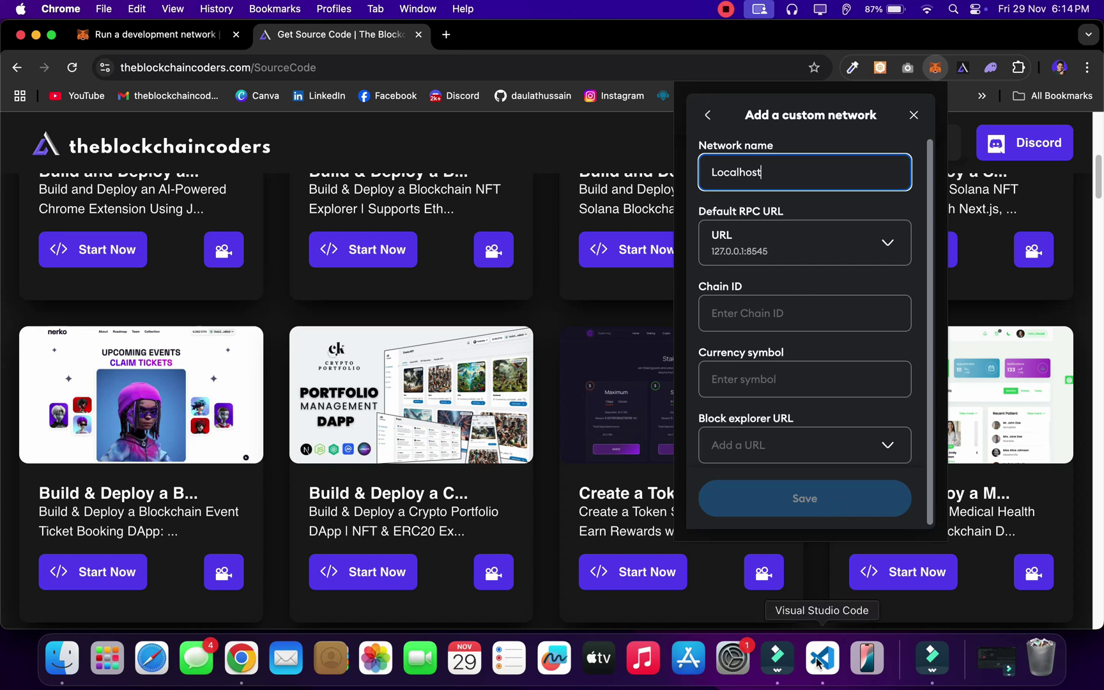
Step: Enter chain ID 31337 and currency symbol GO, then save the Localhost network
left_click(794, 307)
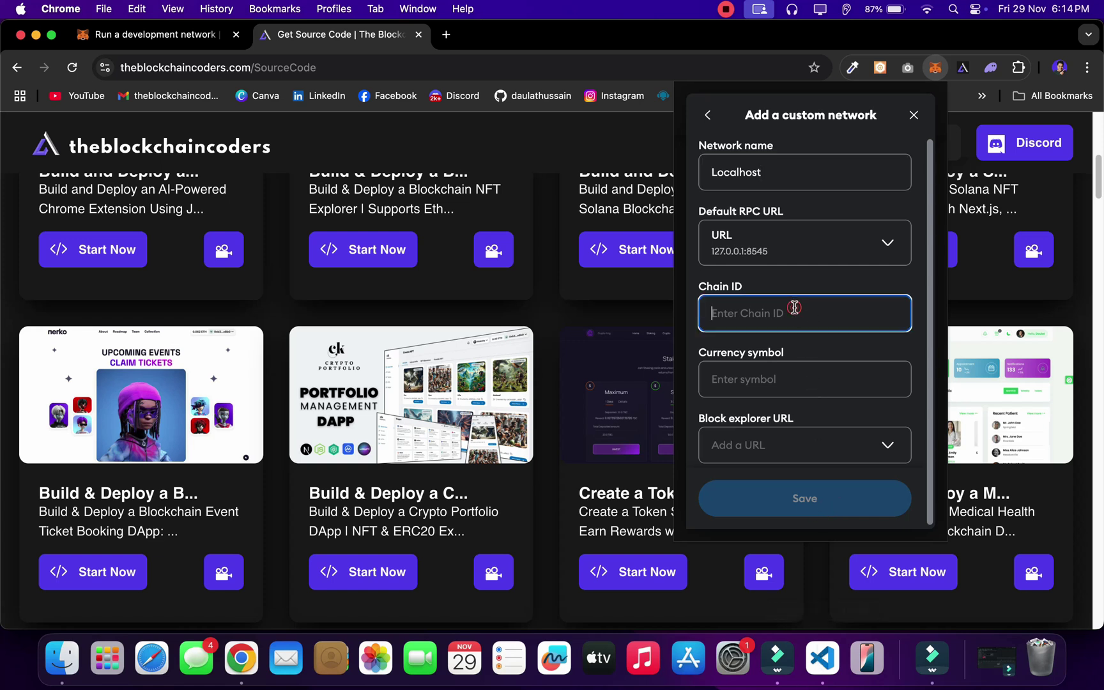
type("313")
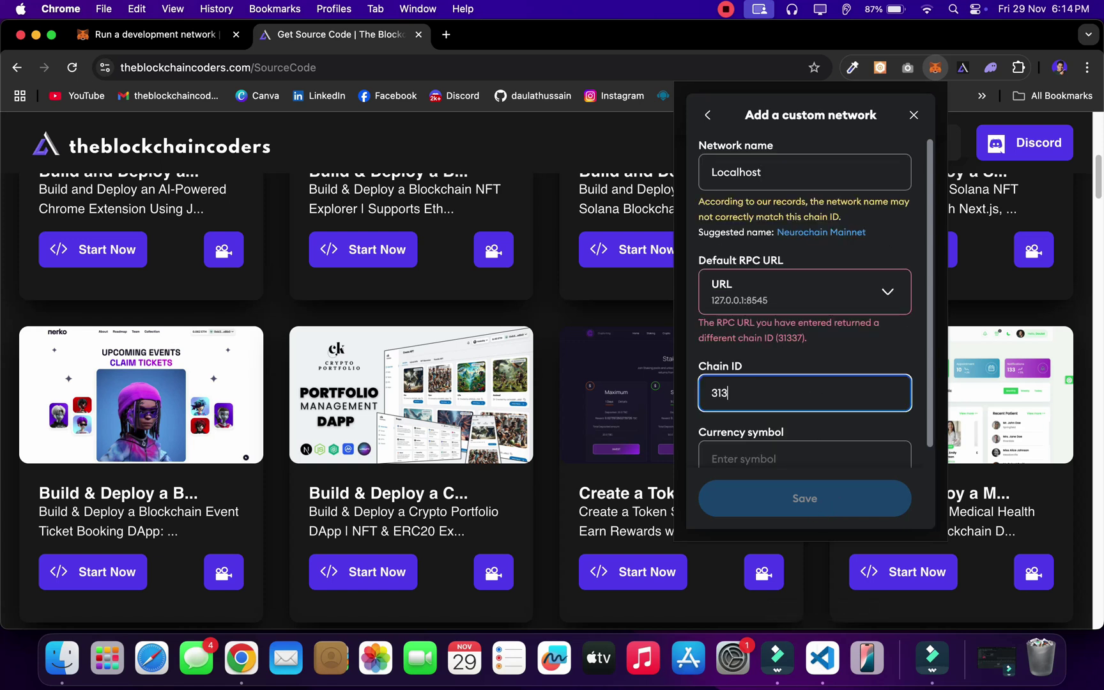
type("37")
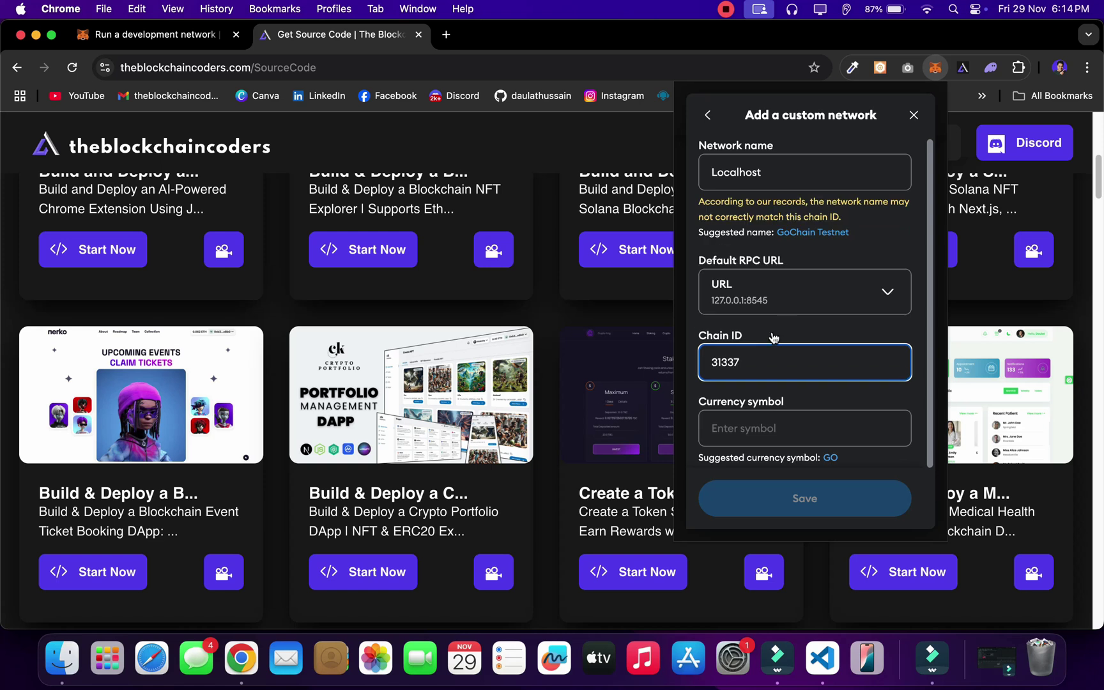
left_click(793, 421)
type("GO")
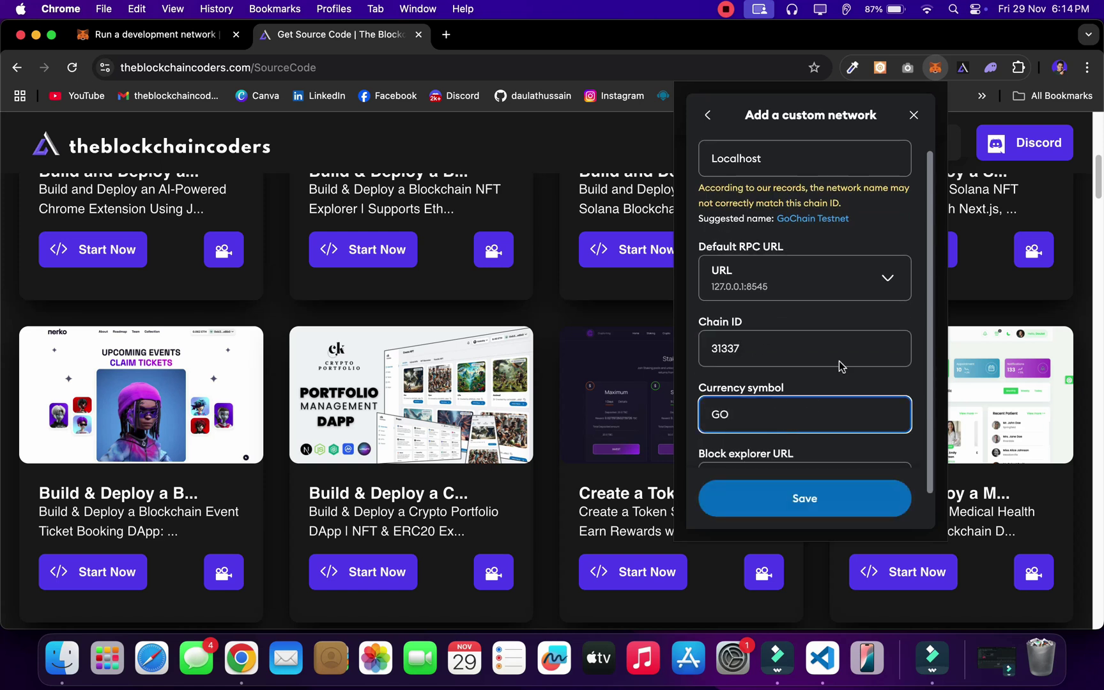
scroll(842, 366, "down", 2)
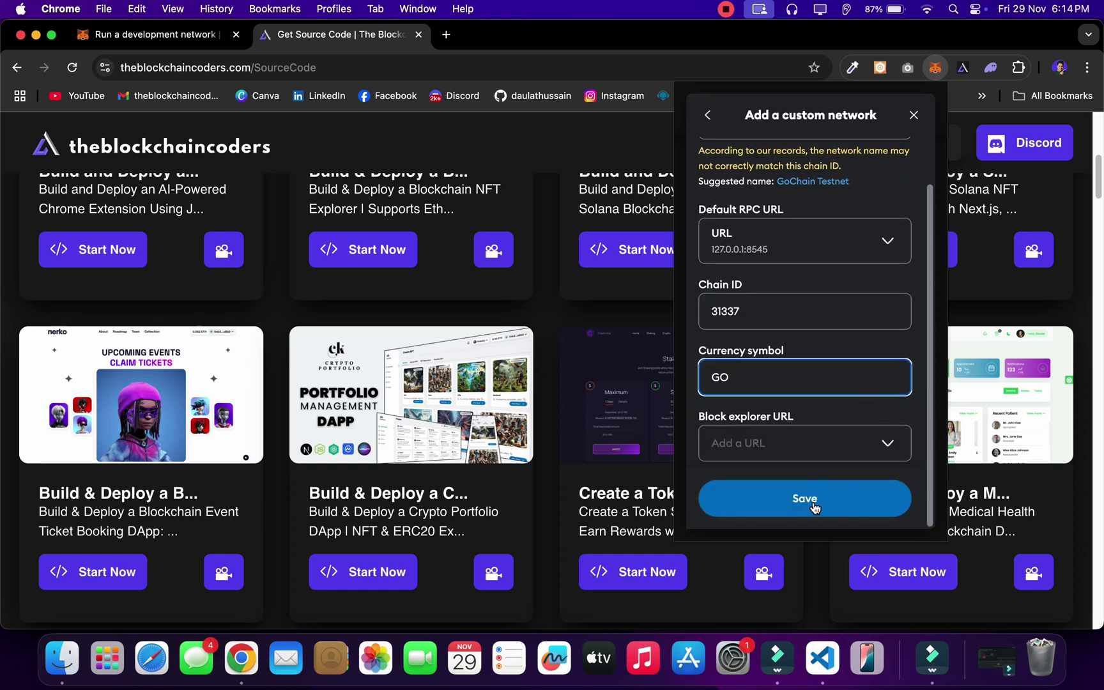
left_click(814, 507)
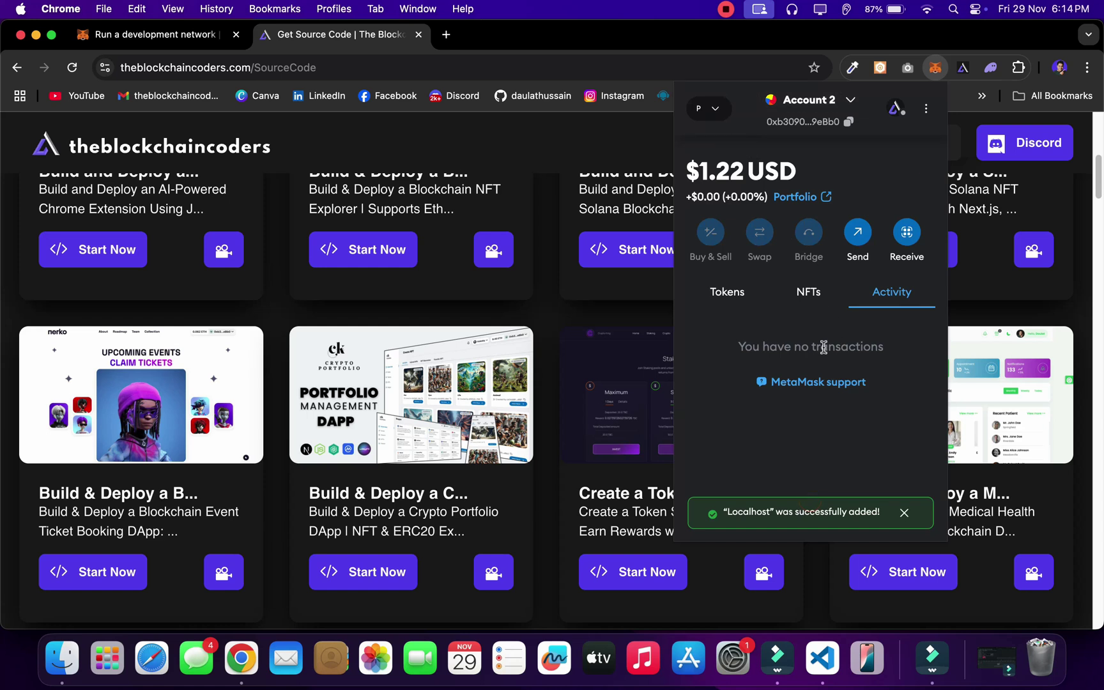
Step: Switch the MetaMask wallet to the Localhost network
left_click(709, 109)
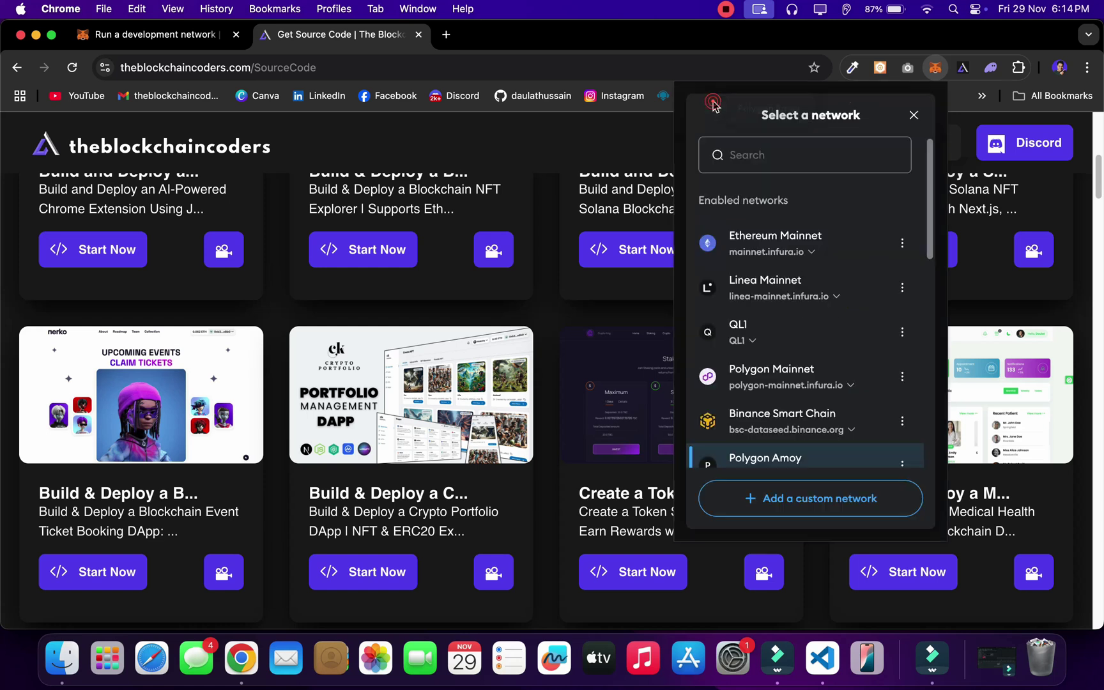
scroll(827, 334, "down", 3)
scroll(826, 334, "down", 3)
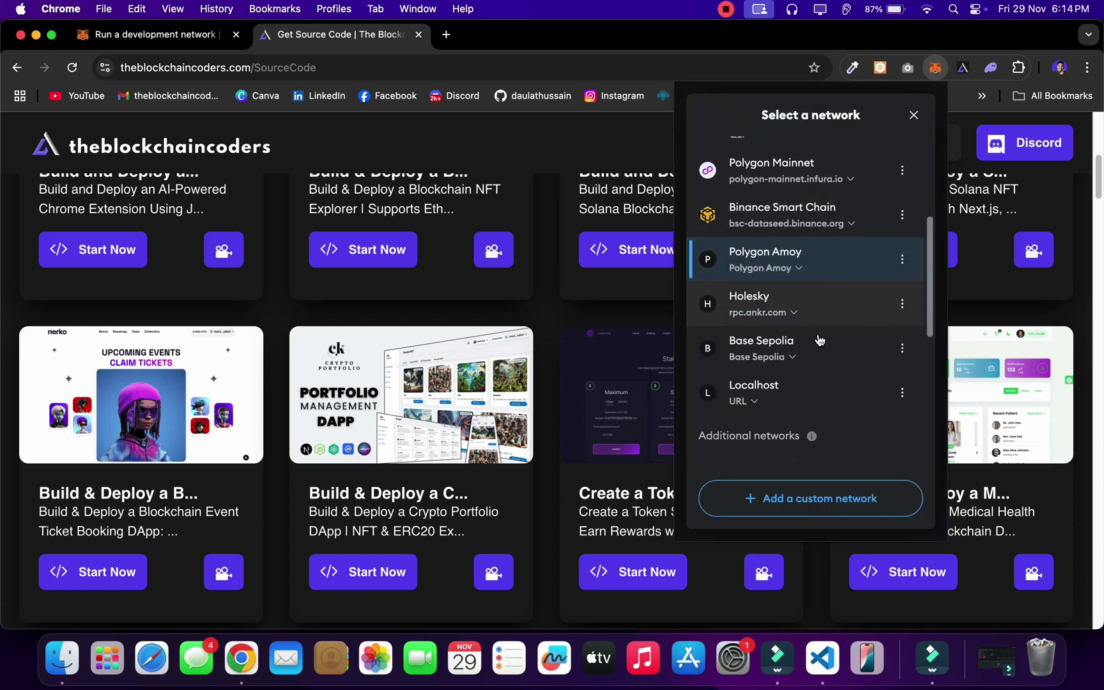
left_click(806, 378)
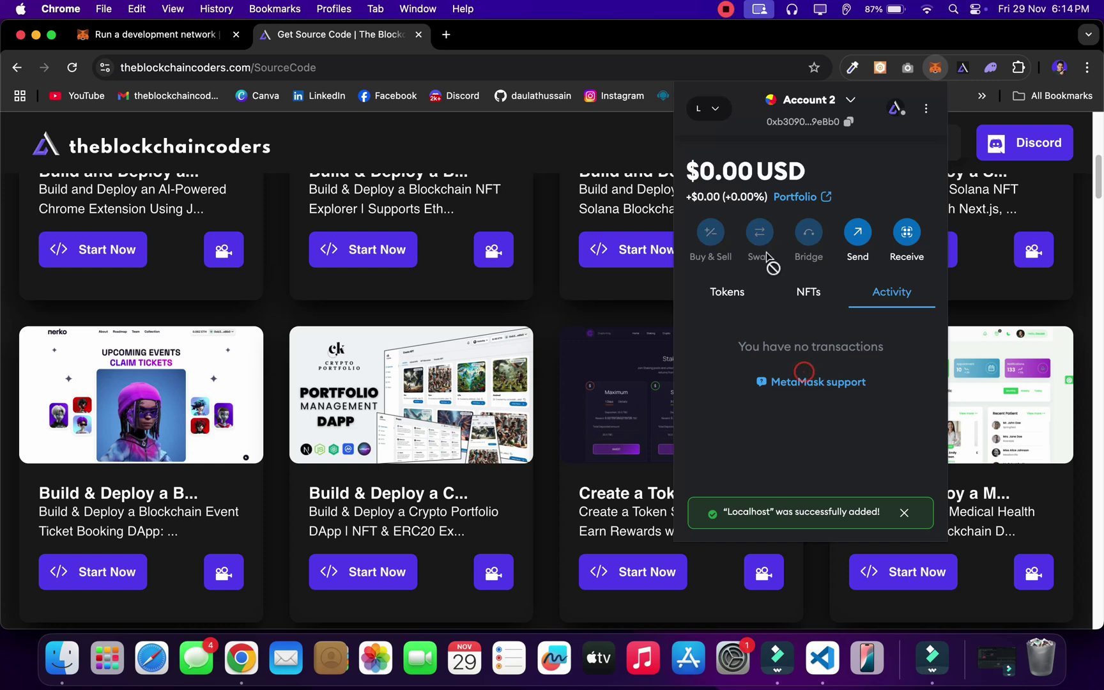
left_click_drag(700, 172, 767, 170)
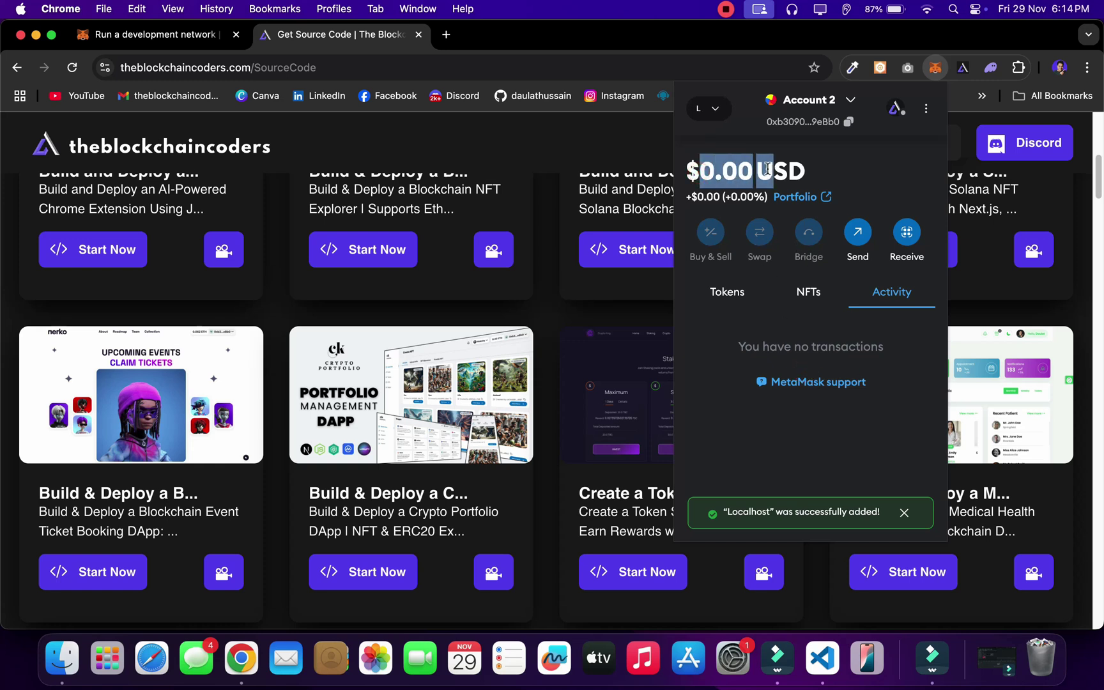
left_click(841, 172)
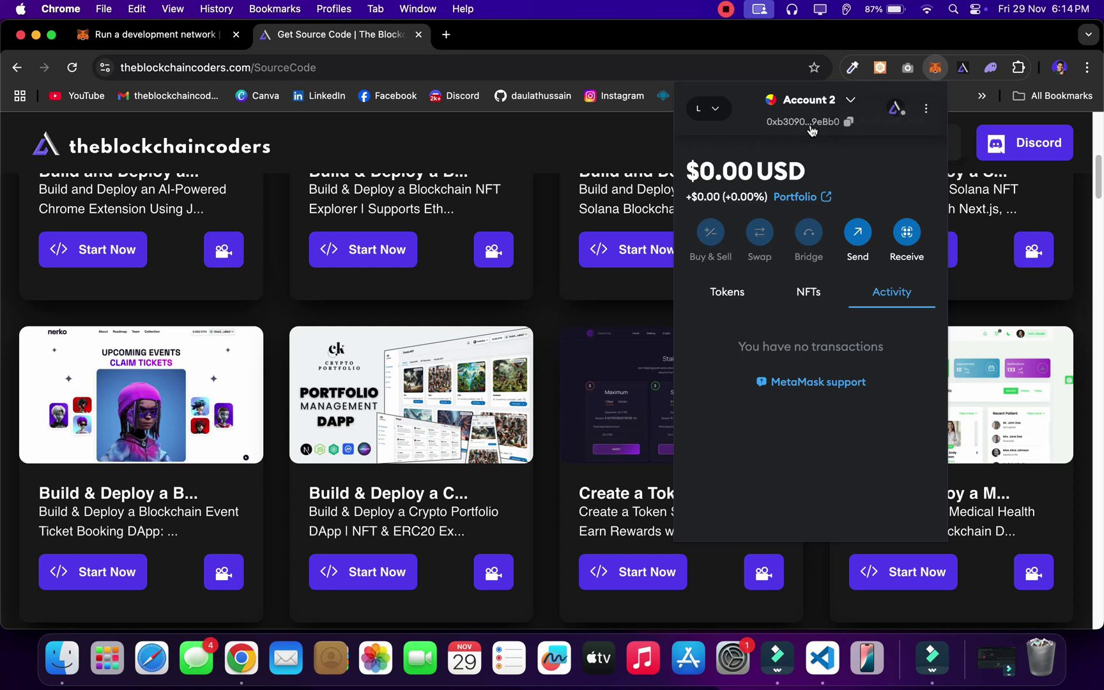
Step: Select Account 3 and view its 10000 GO tokens, then return to VS Code
left_click(849, 106)
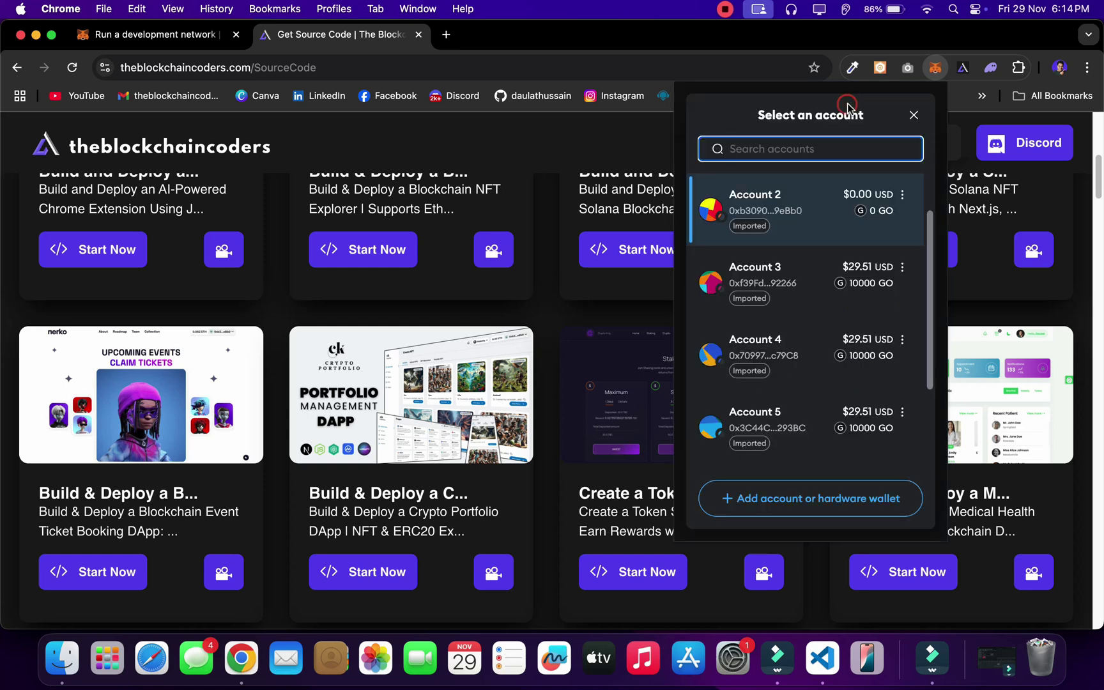
left_click(796, 296)
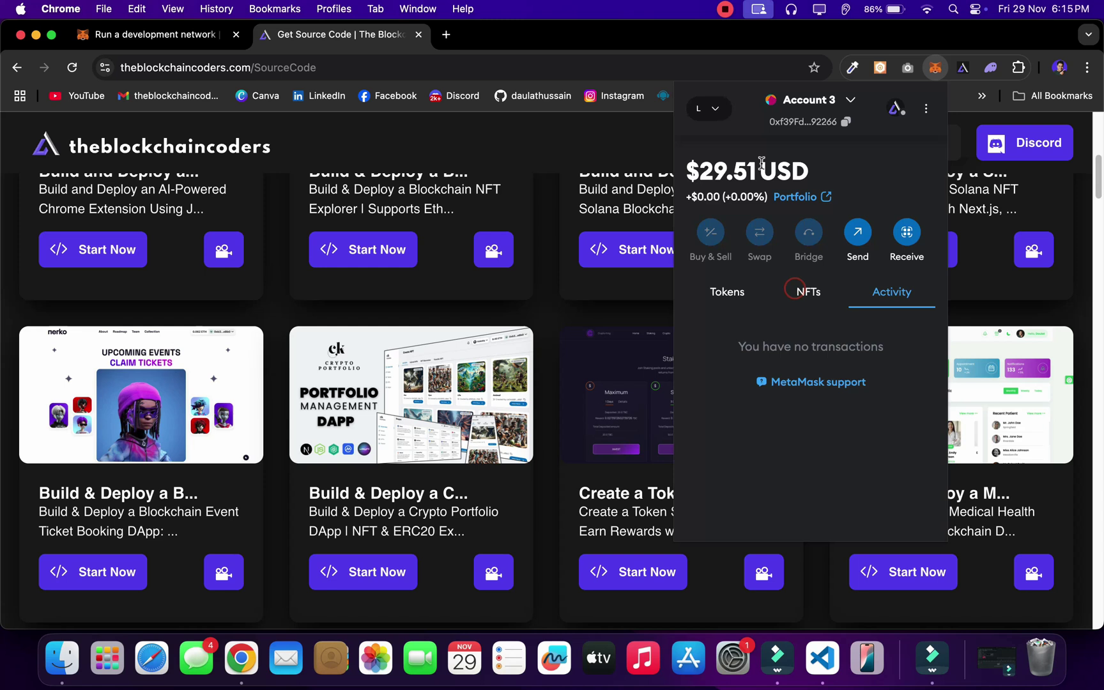
left_click(718, 300)
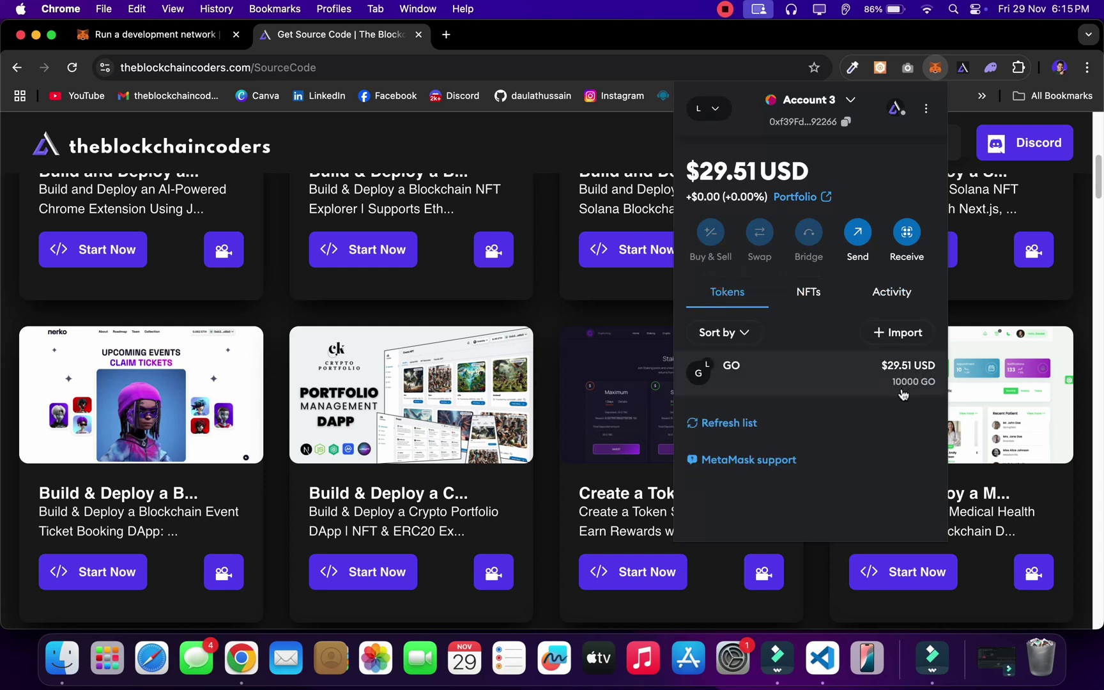
left_click(822, 658)
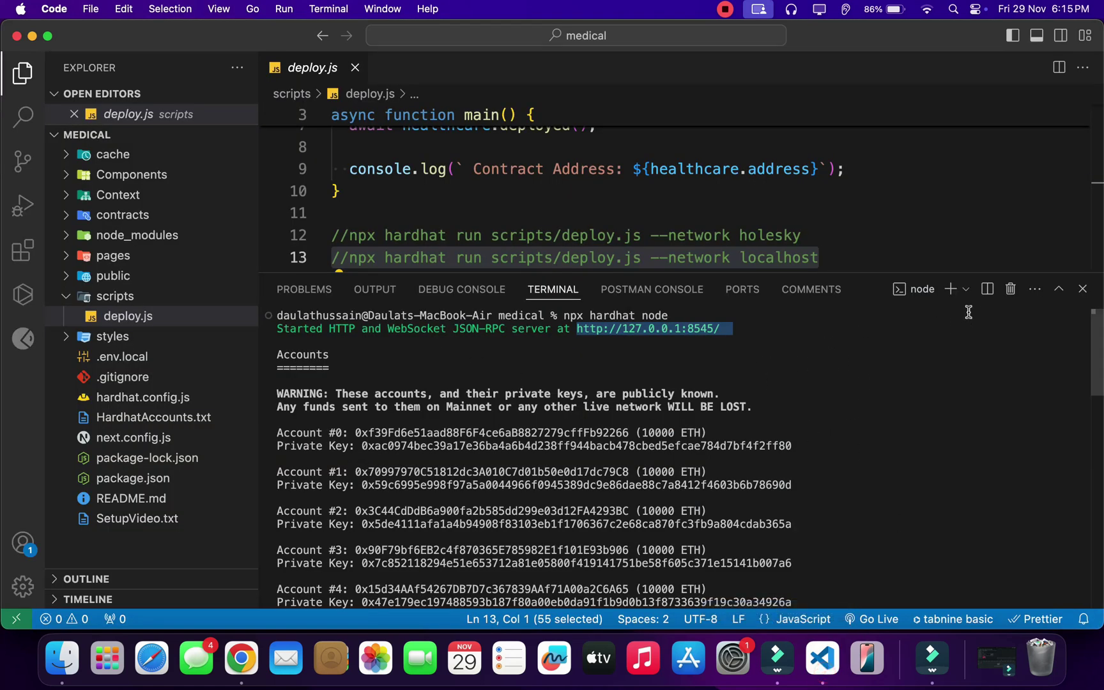
Step: In a split terminal, run the line 13 localhost deploy command and select the printed contract address
left_click(987, 289)
left_click(838, 256)
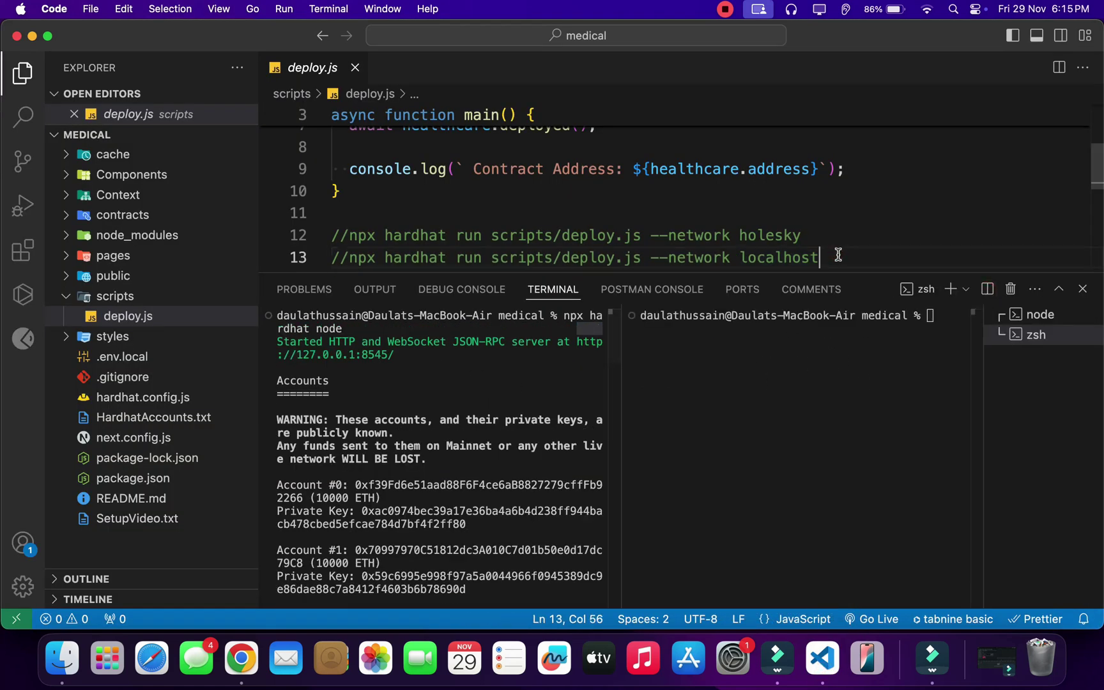
left_click_drag(839, 257, 357, 259)
key("super+c")
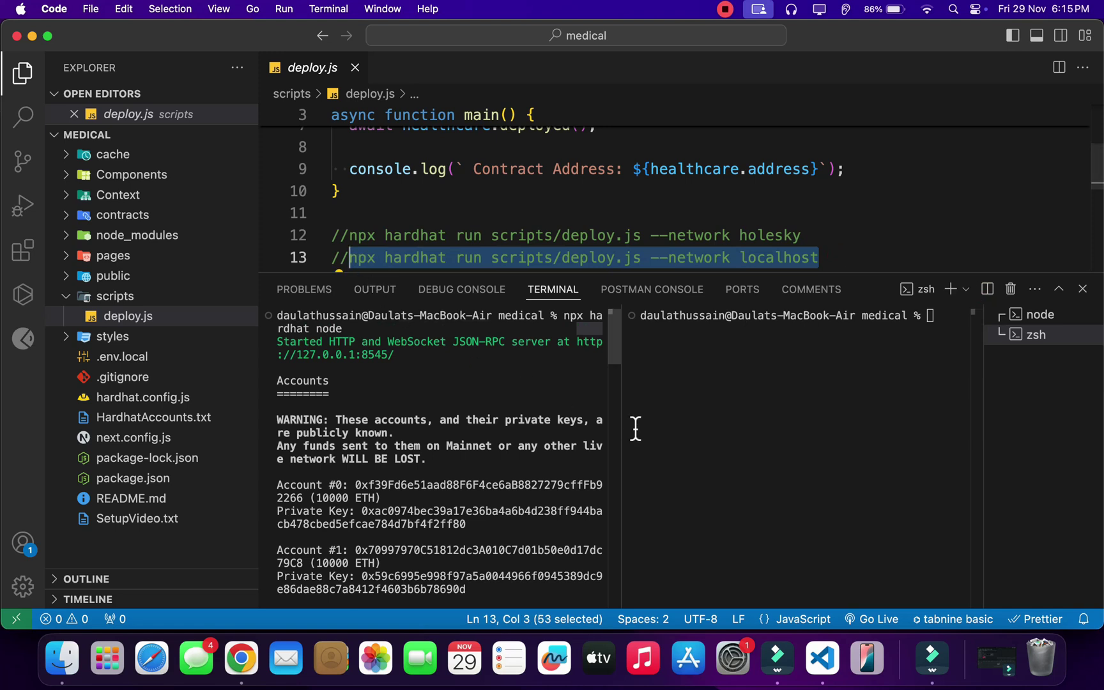
left_click(705, 396)
key("super+v")
key("Return")
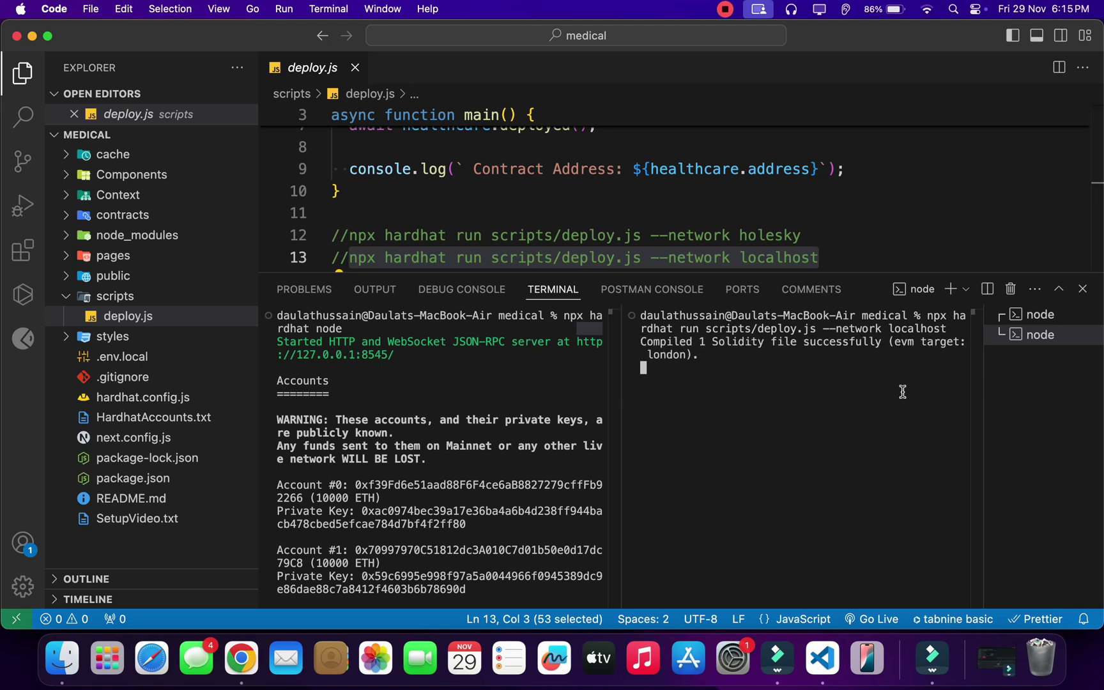
double_click(792, 363)
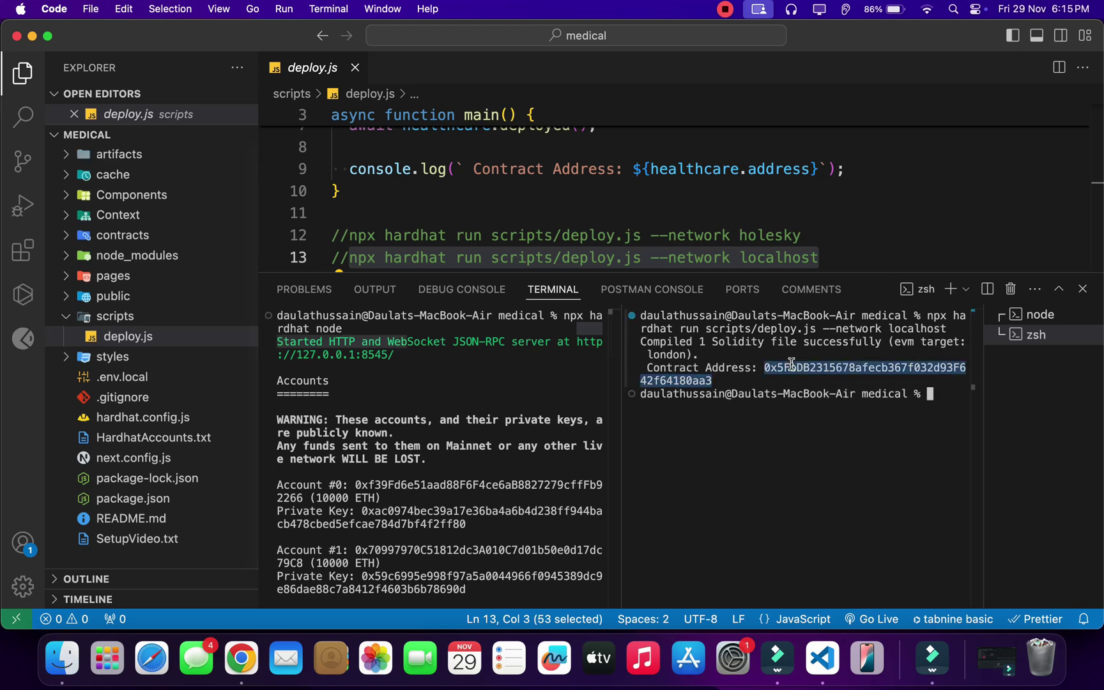
Step: Replace the NEXT_PUBLIC_HEALTH_CARE value in .env.local with the new contract address
left_click(137, 377)
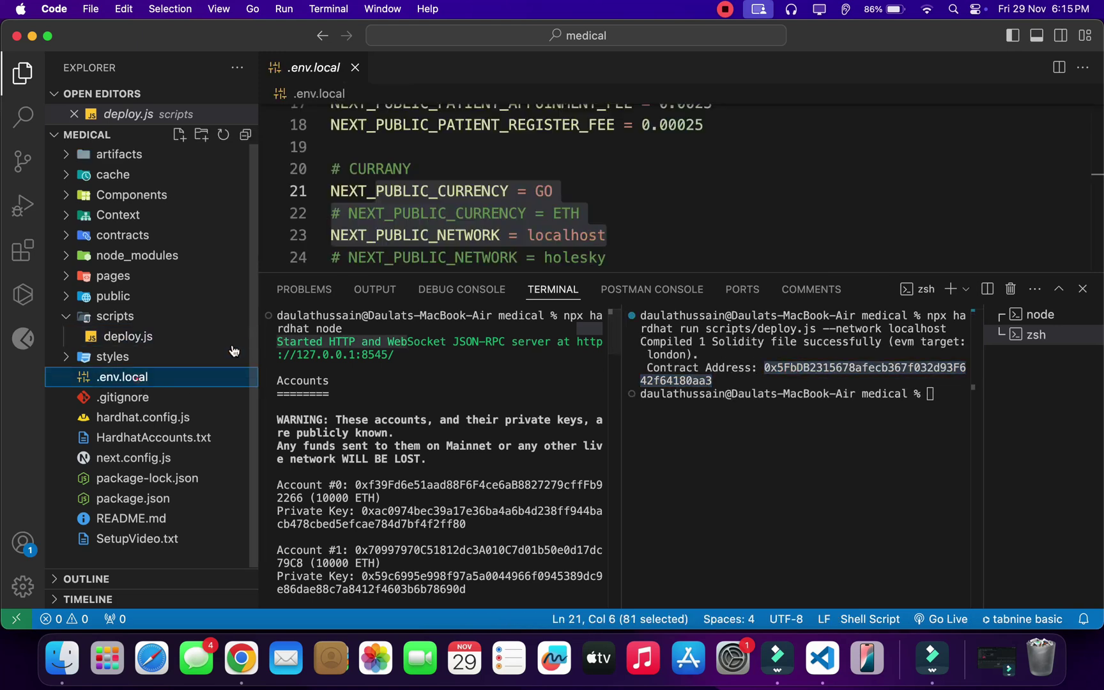
scroll(885, 183, "up", 5)
left_click_drag(962, 173, 563, 185)
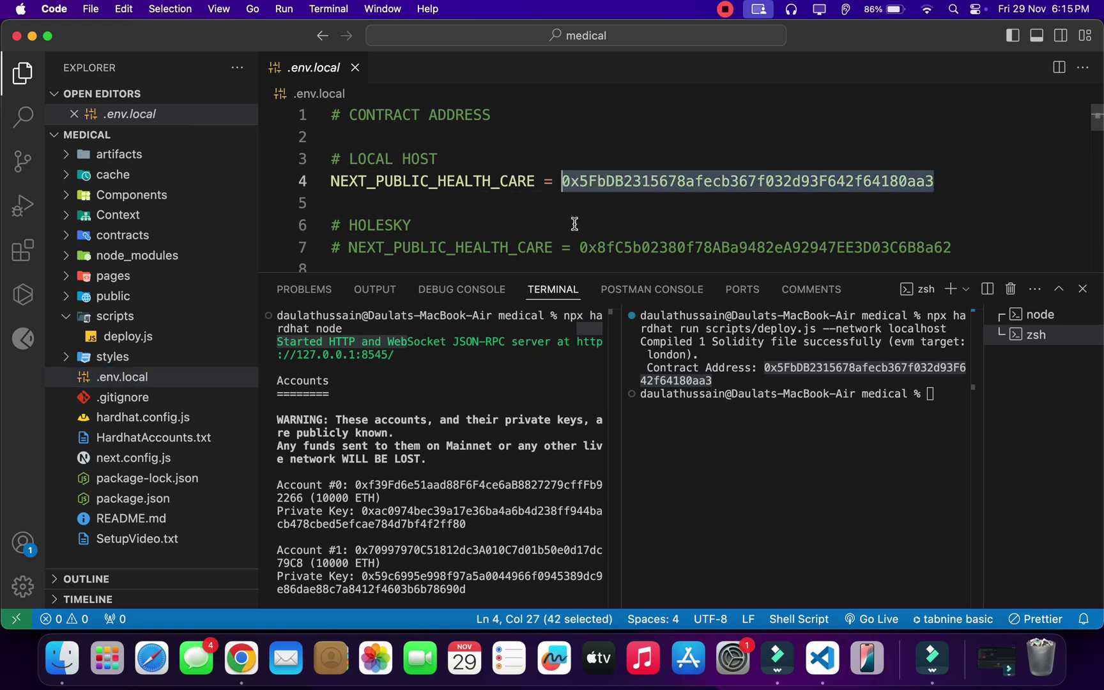
Step: Move the old Context/Healthcare.json to the trash and expand artifacts/contracts
left_click(137, 213)
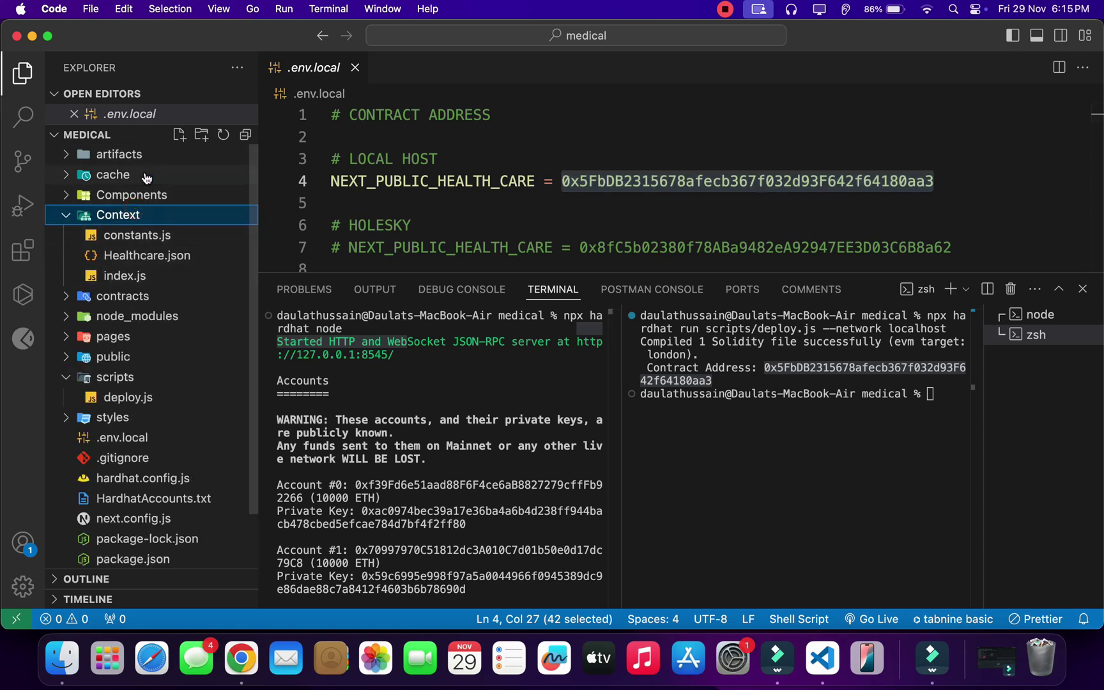
right_click(124, 255)
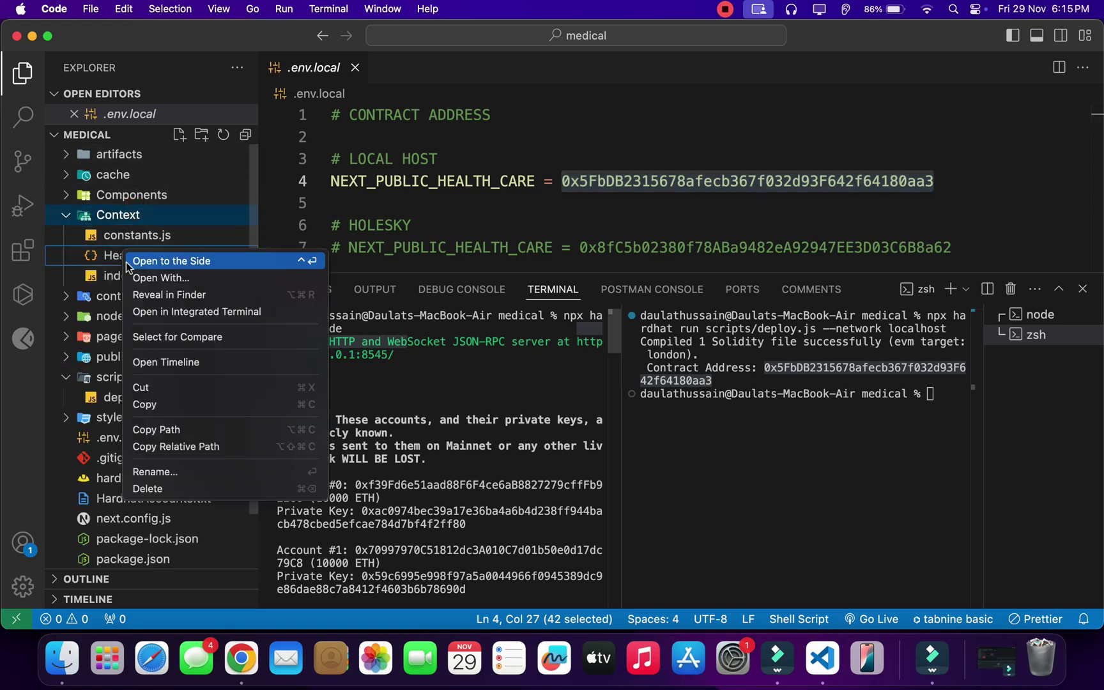
left_click(160, 486)
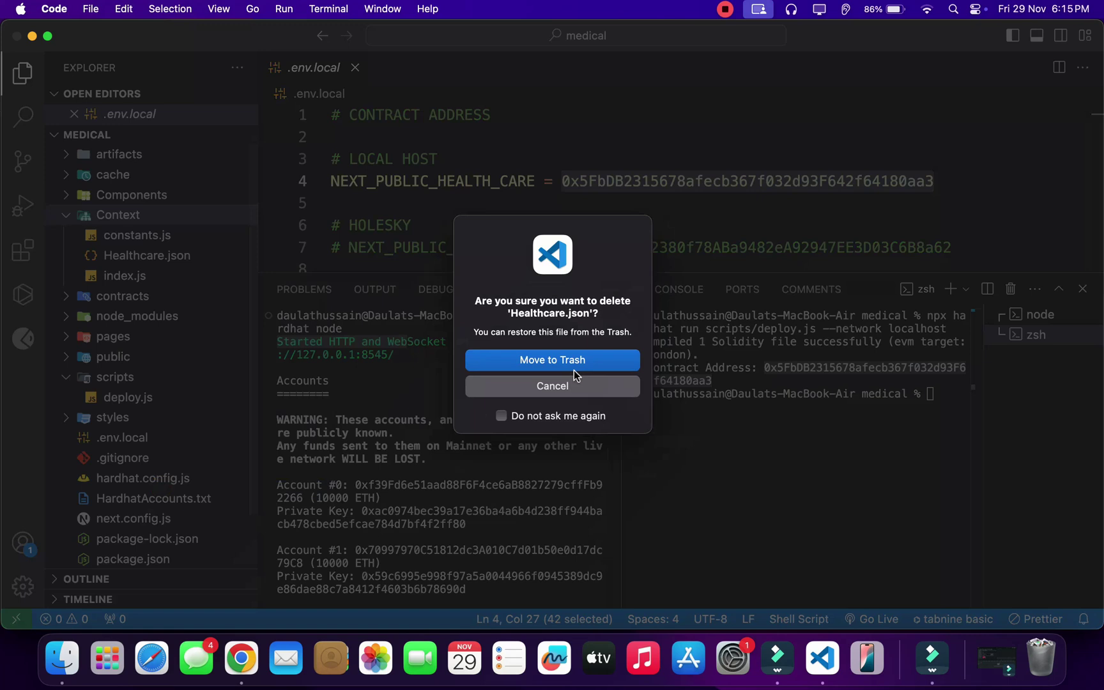
left_click(573, 365)
left_click(181, 159)
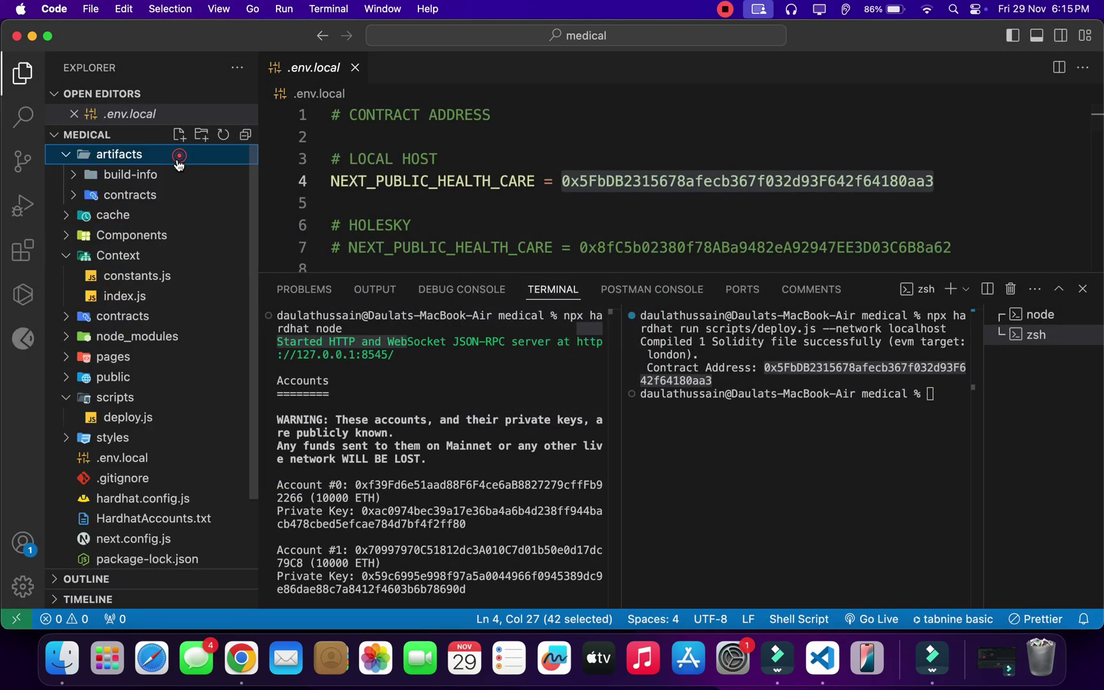
left_click(154, 195)
Step: Move the freshly compiled Healthcare.json into Context and collapse the project folders
mouse_move(160, 236)
left_mouse_down()
mouse_move(150, 332)
mouse_move(147, 319)
left_mouse_up()
left_click(542, 353)
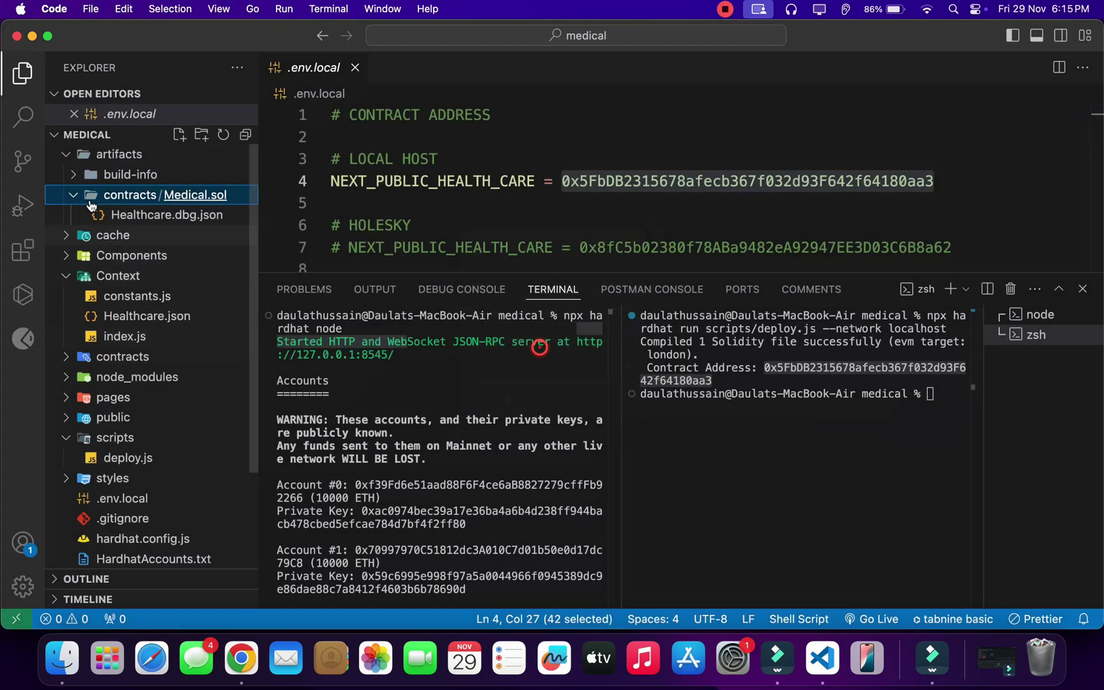
left_click(69, 156)
left_click(65, 216)
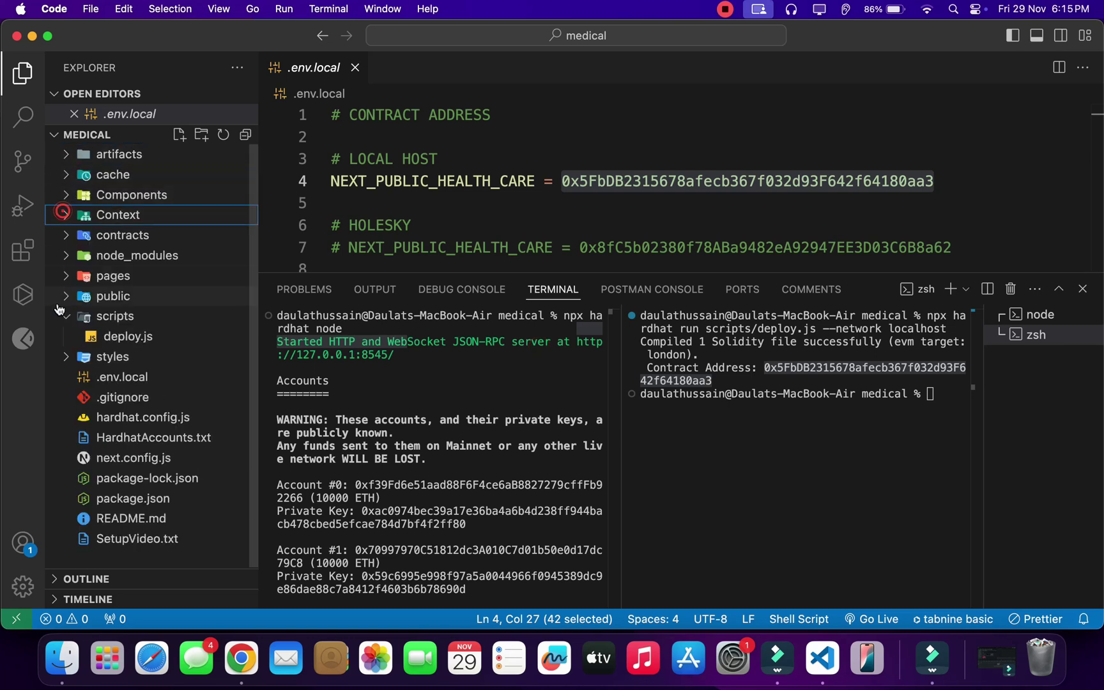
left_click(66, 316)
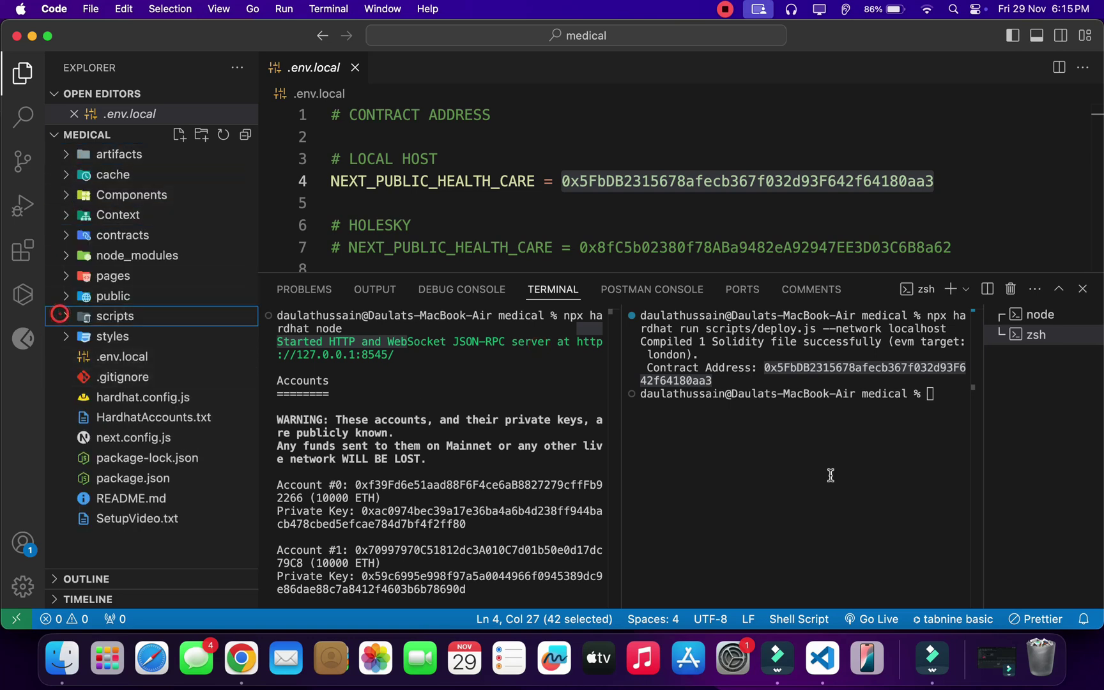
Step: Run npm run dev in the second terminal, then switch to Chrome
left_click(920, 458)
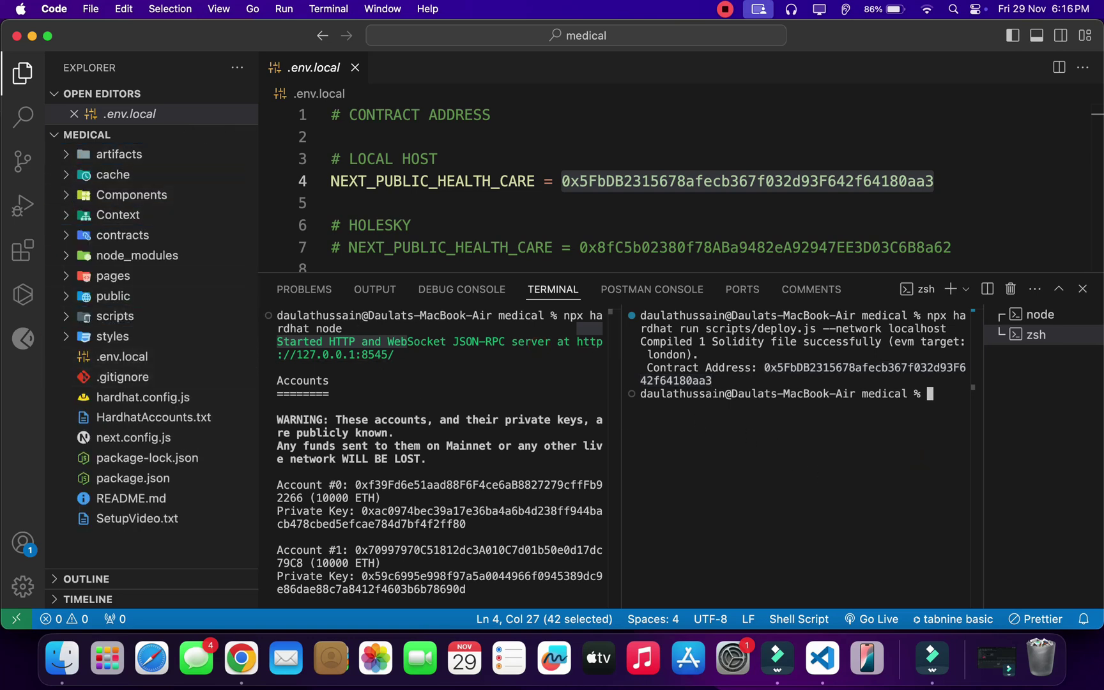
type("npm run dev")
key("Return")
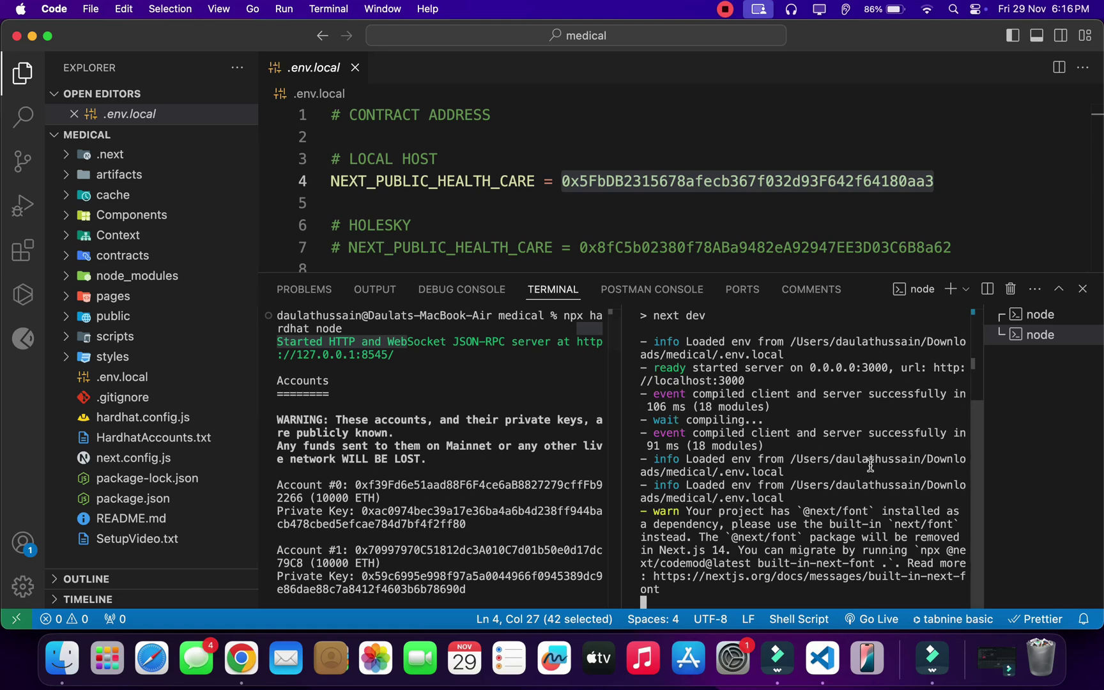
scroll(423, 483, "down", 10)
scroll(422, 483, "up", 10)
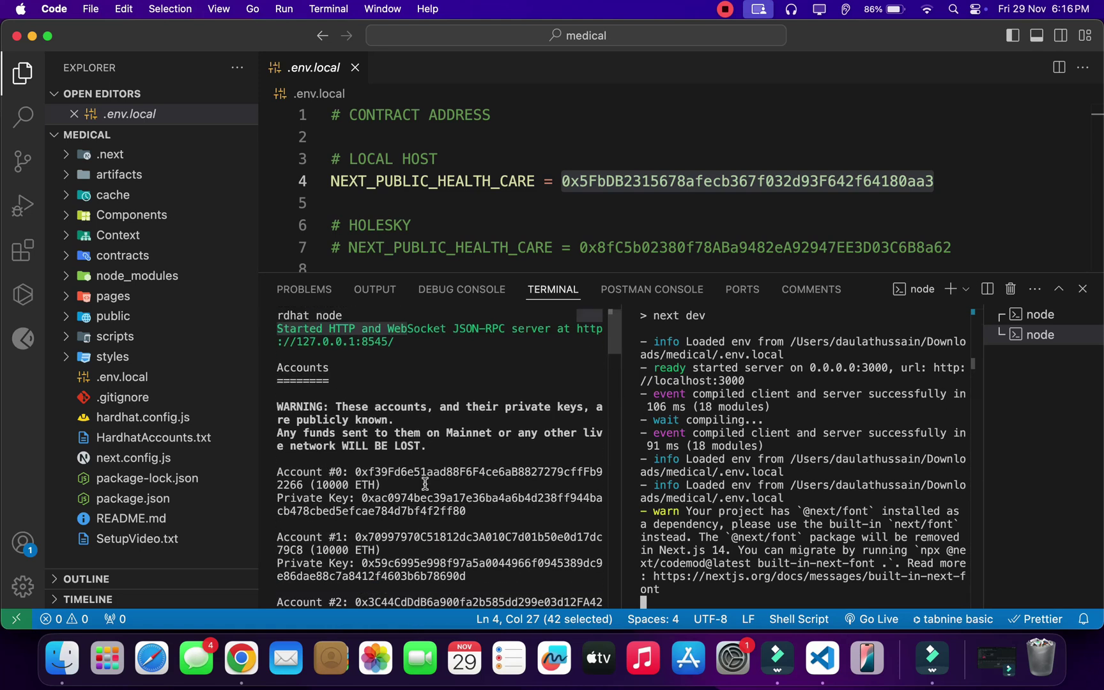
scroll(438, 451, "down", 5)
scroll(439, 451, "up", 5)
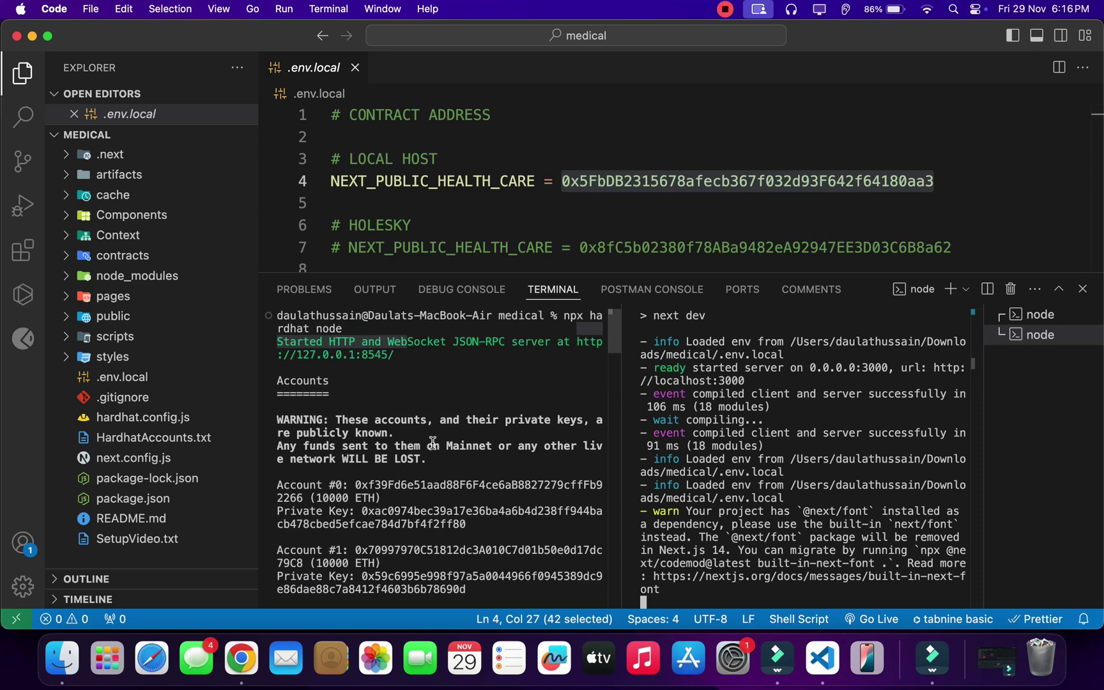
key("super+Tab")
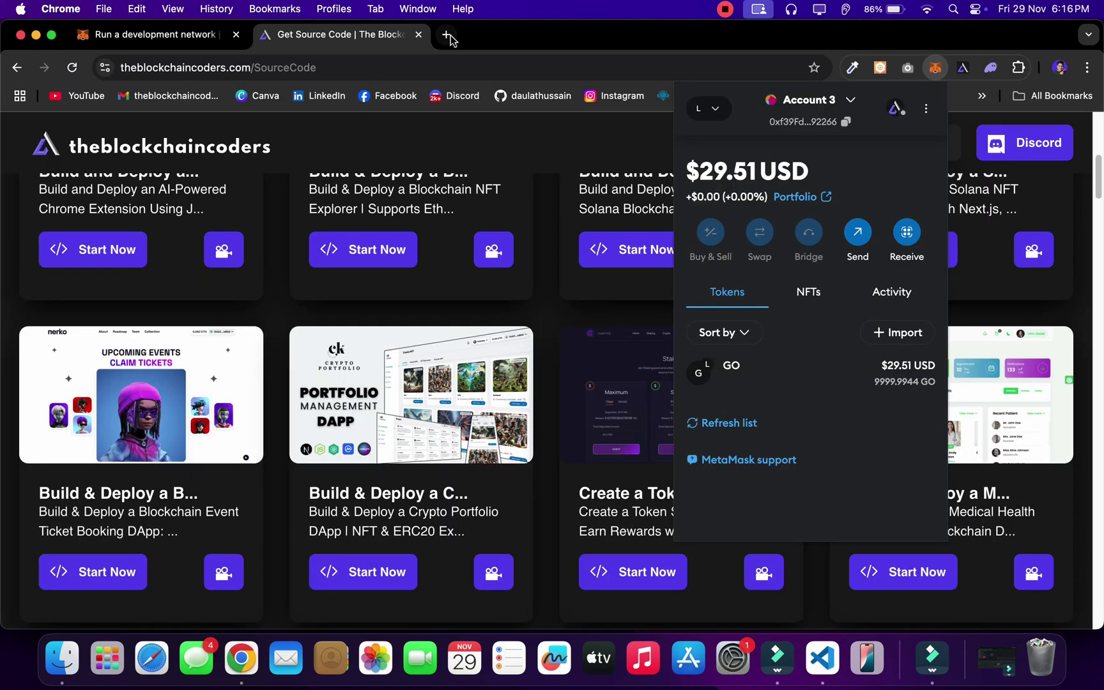
Step: Open localhost:3000, dismiss the repeated Phantom wallet prompts, and close the tab
left_click(446, 34)
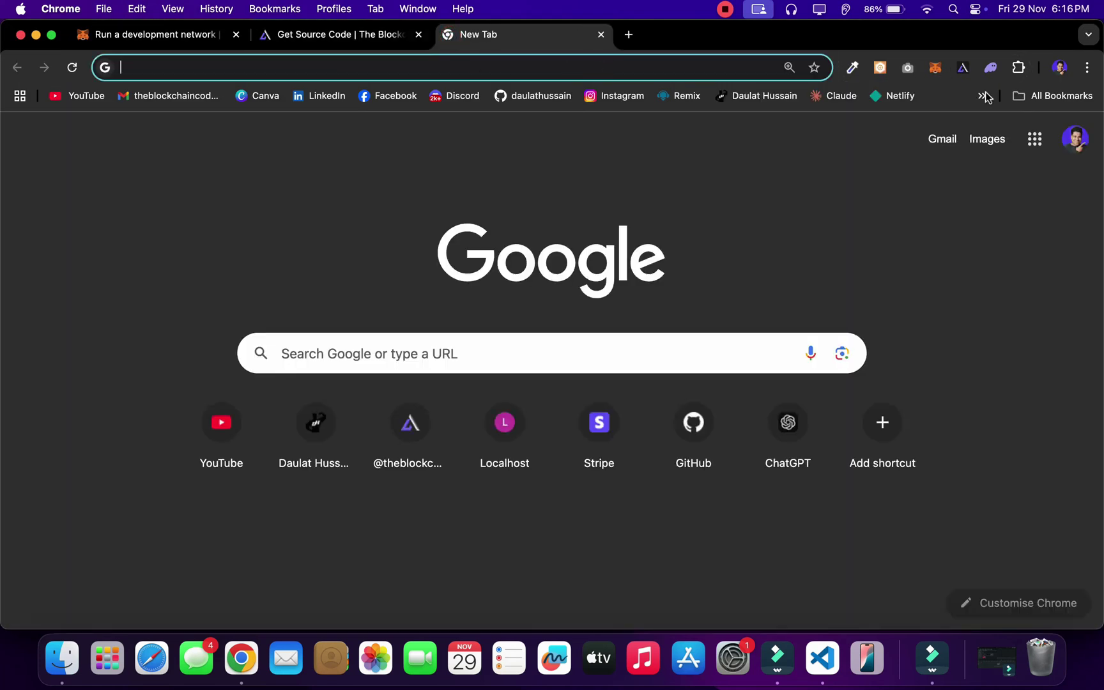
left_click(934, 67)
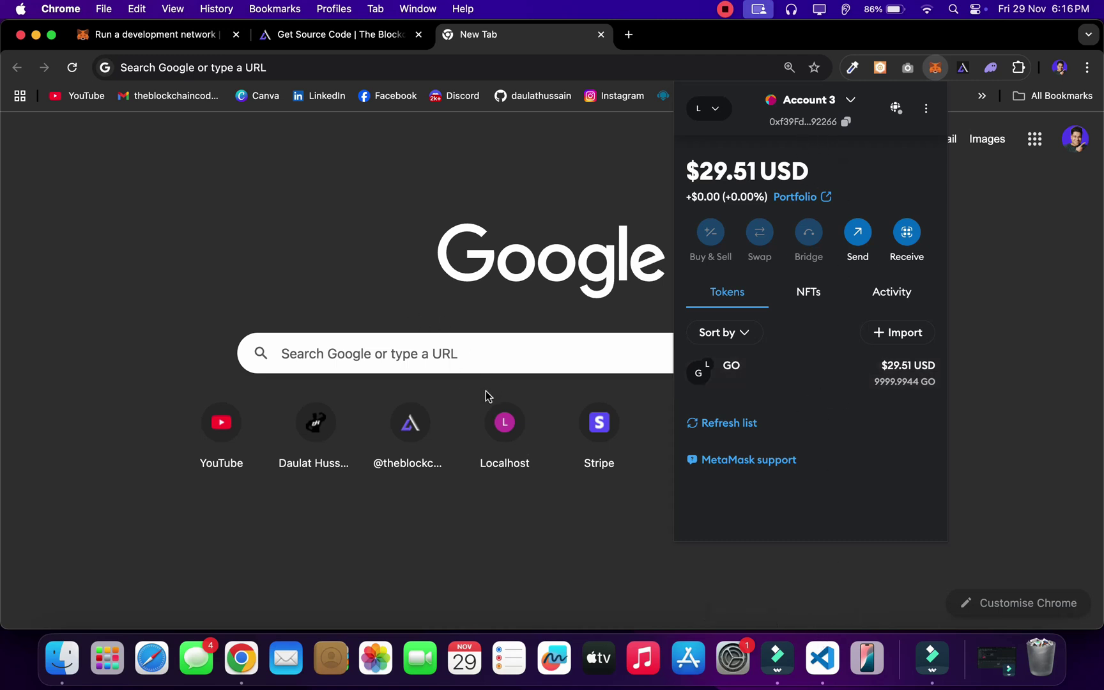
left_click(500, 420)
left_click(500, 420)
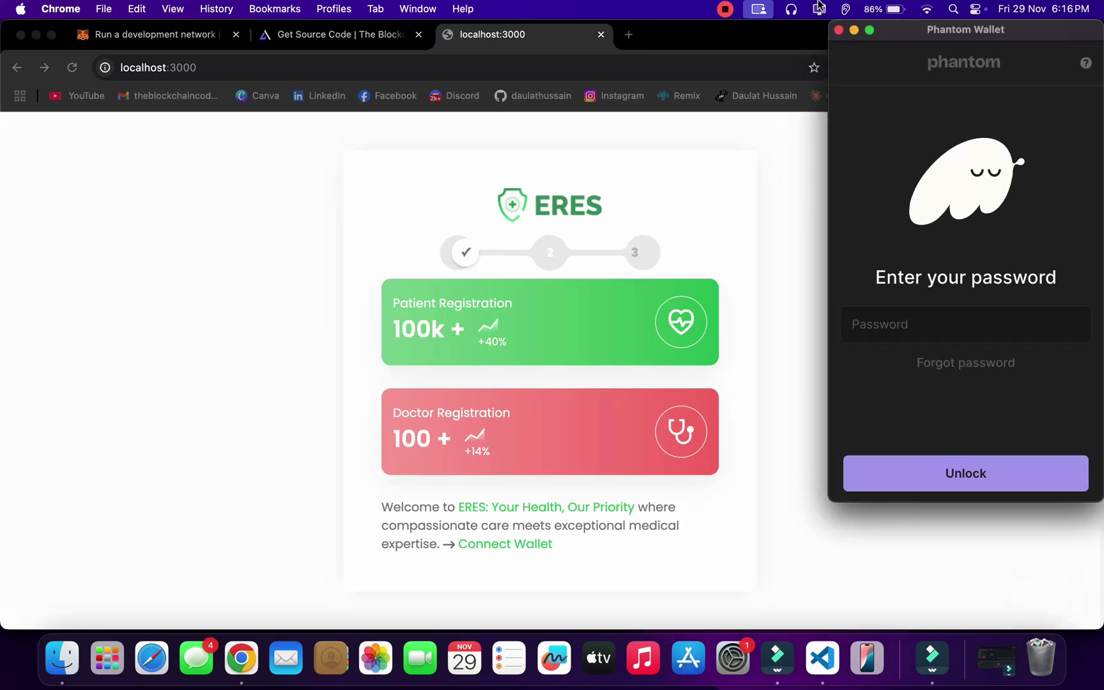
left_click(839, 31)
left_click(839, 30)
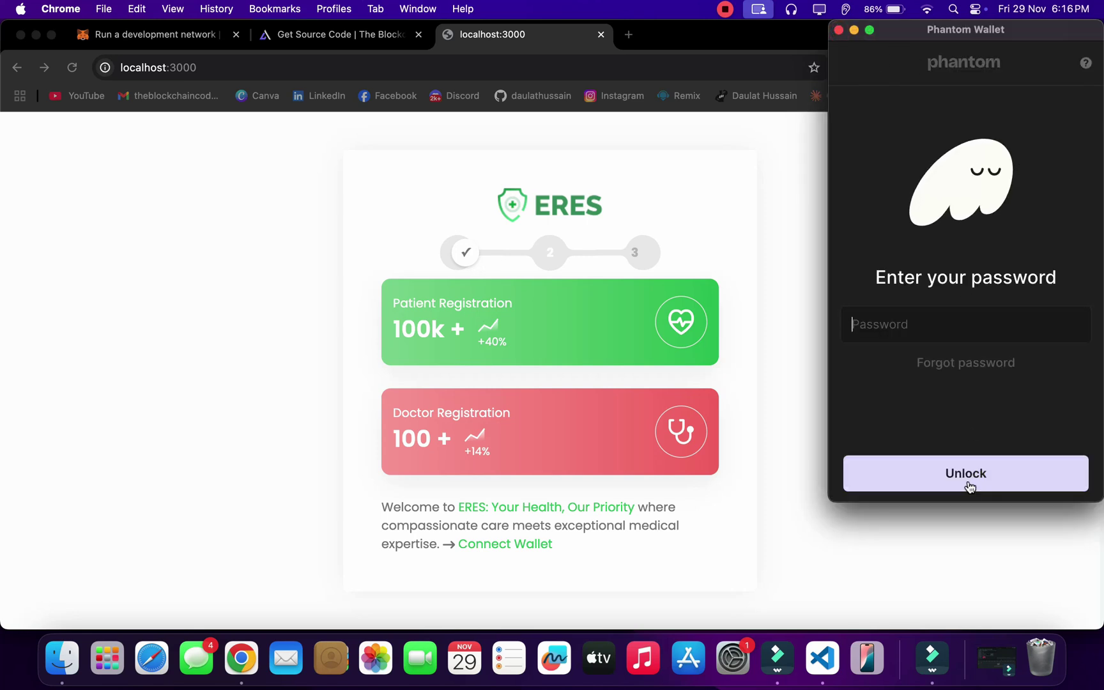
left_click(969, 487)
left_click(839, 31)
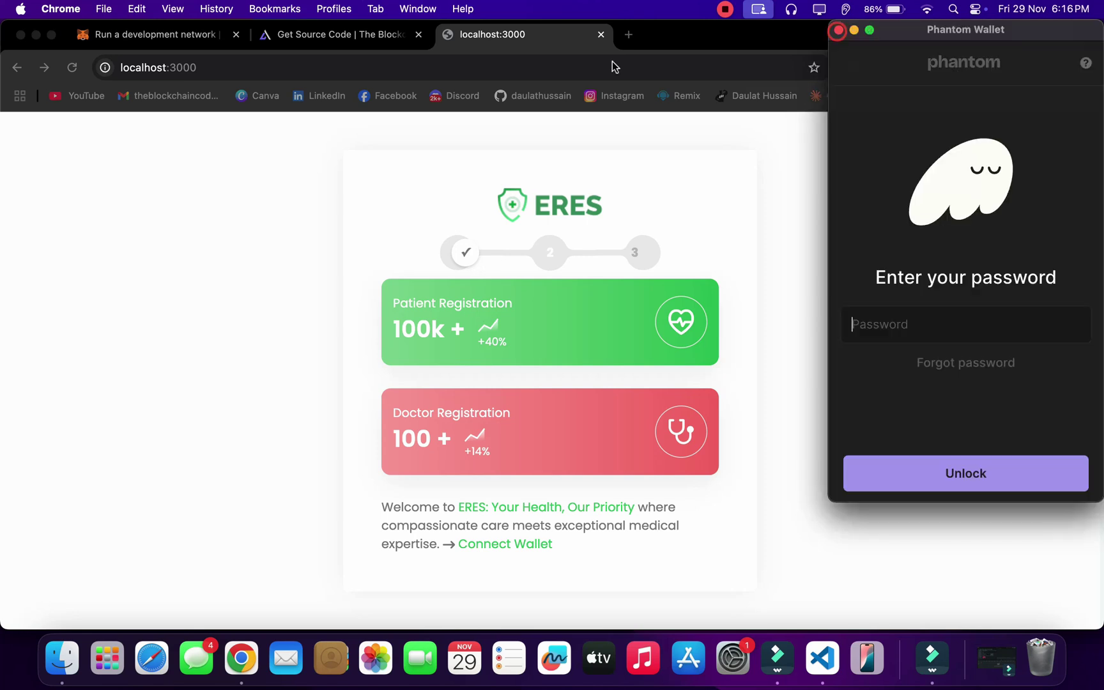
left_click(601, 34)
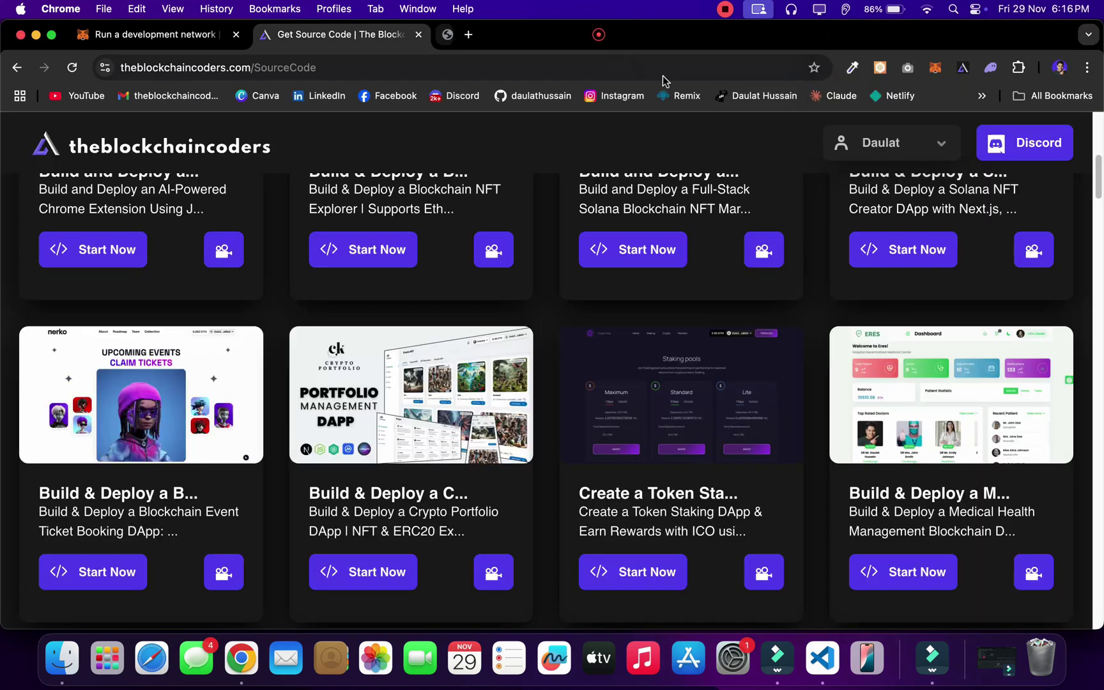
Step: Remove the Phantom extension from Chrome via its toolbar icon
right_click(989, 69)
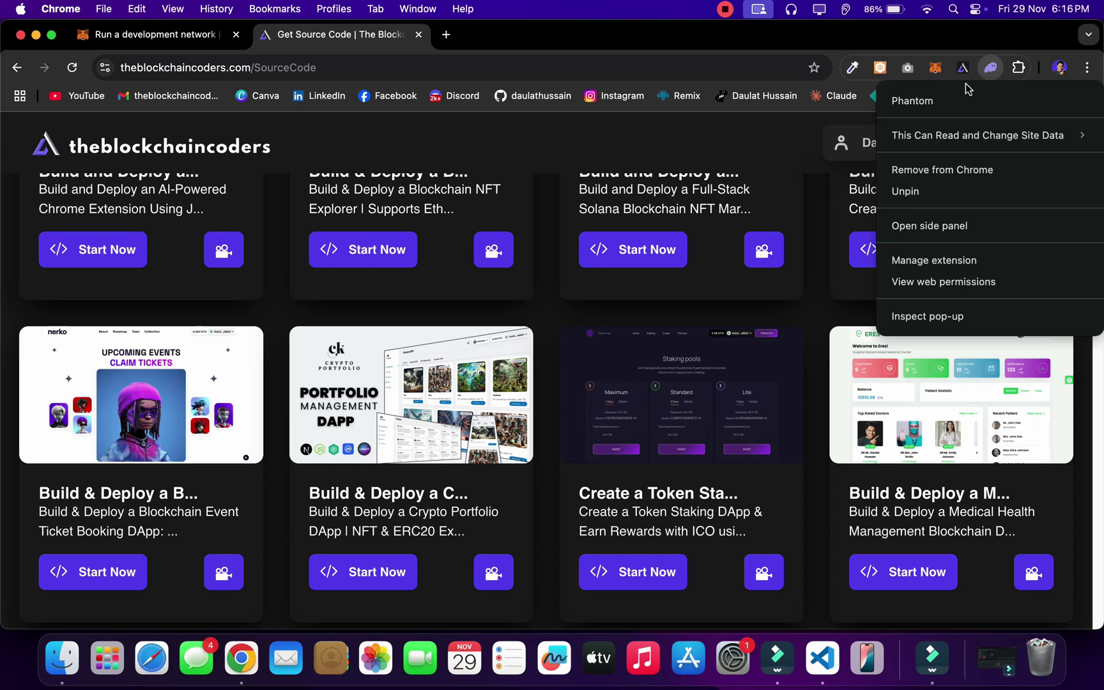
left_click(928, 170)
left_click(969, 184)
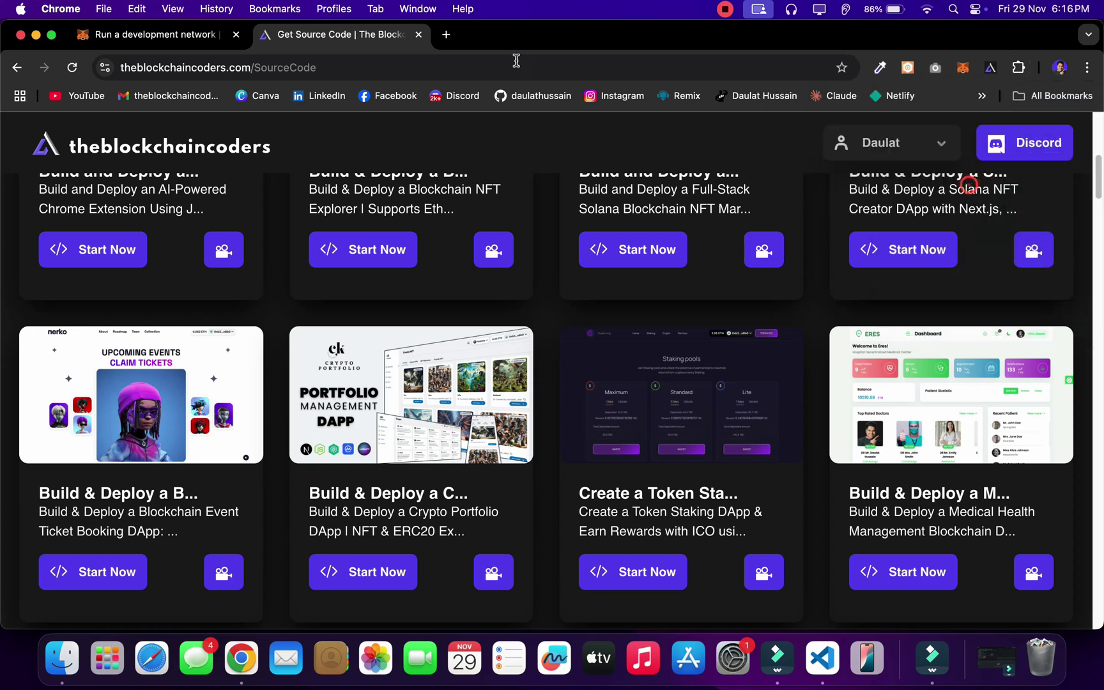
key("super+t")
Step: Approve MetaMask's Localhost network update, reload the ERES dashboard, and close the localhost:3000 tab
left_click(509, 426)
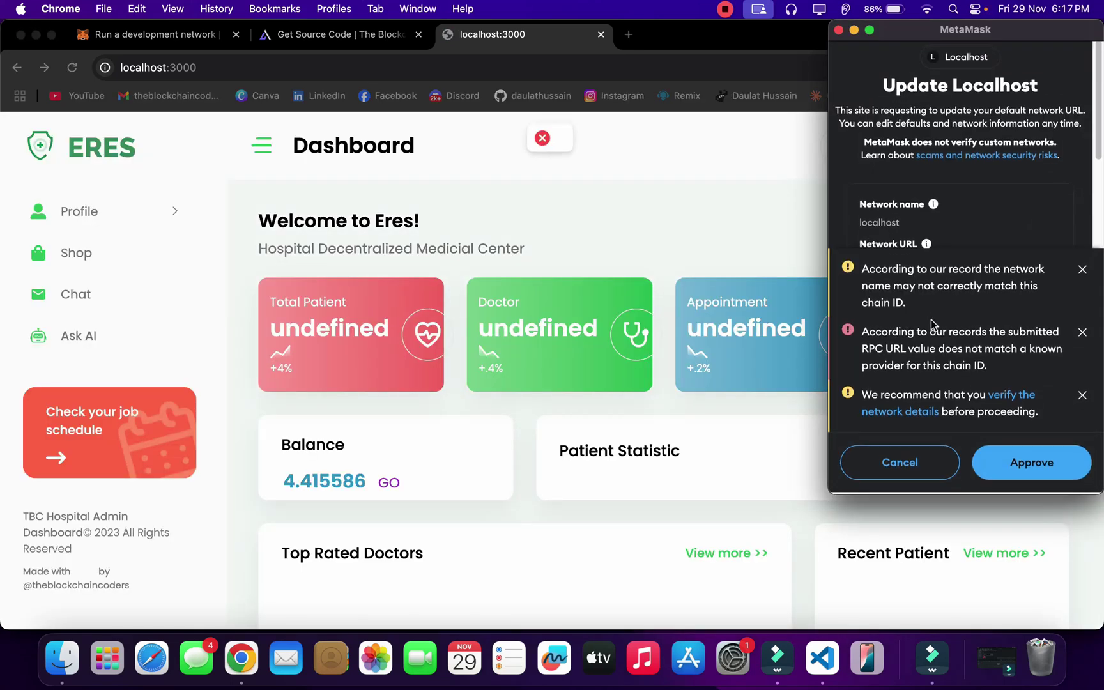
left_click(1029, 468)
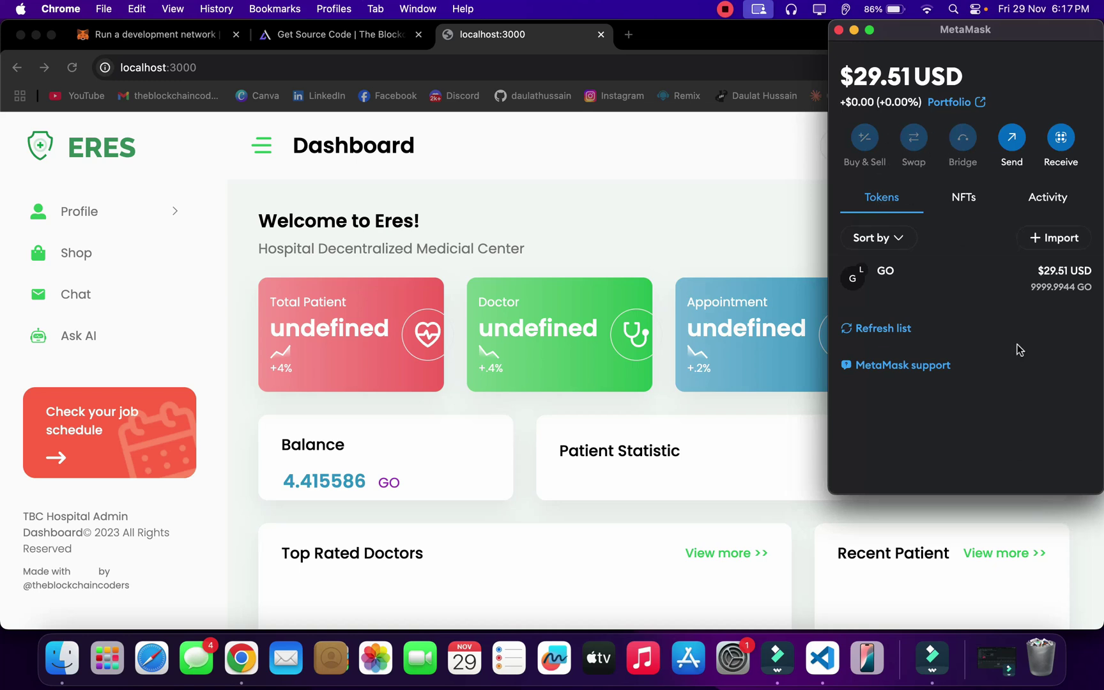
left_click(839, 31)
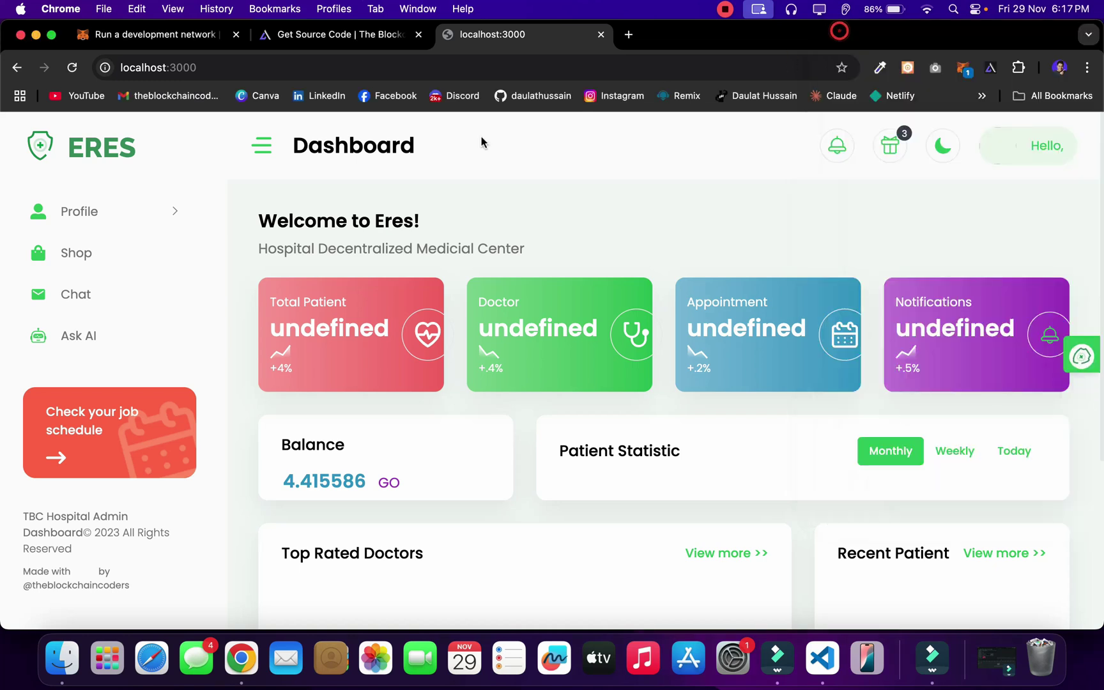
left_click(72, 67)
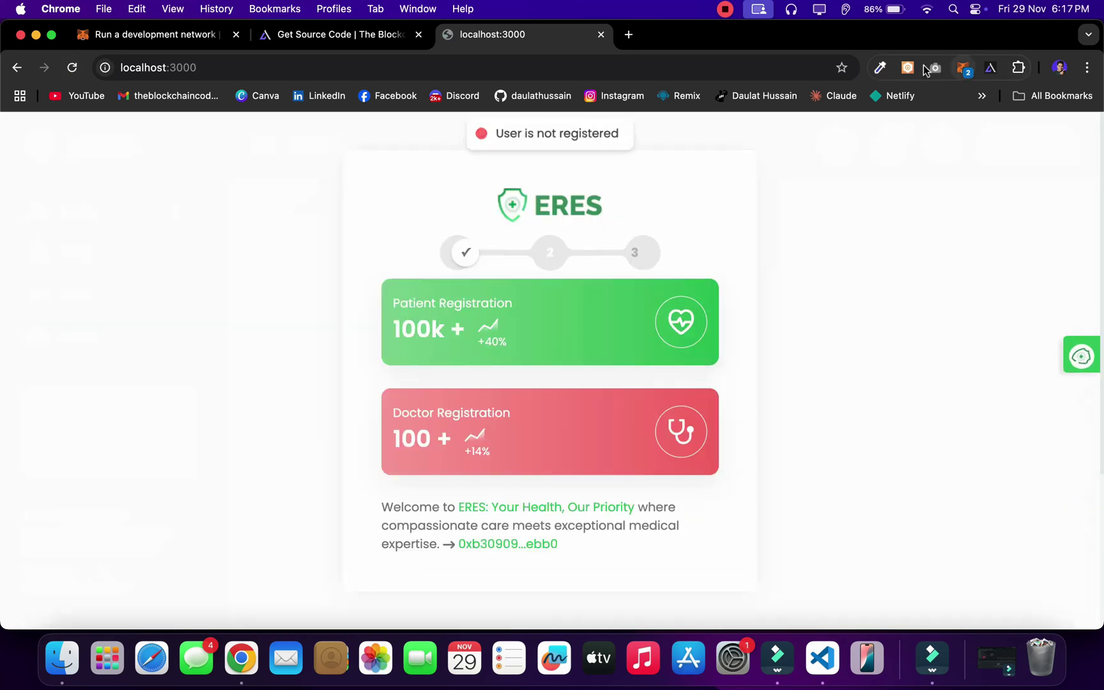
left_click(602, 34)
Step: Reopen localhost:3000 in a new window, unlock MetaMask with the password, and connect Account 3
left_click(419, 35)
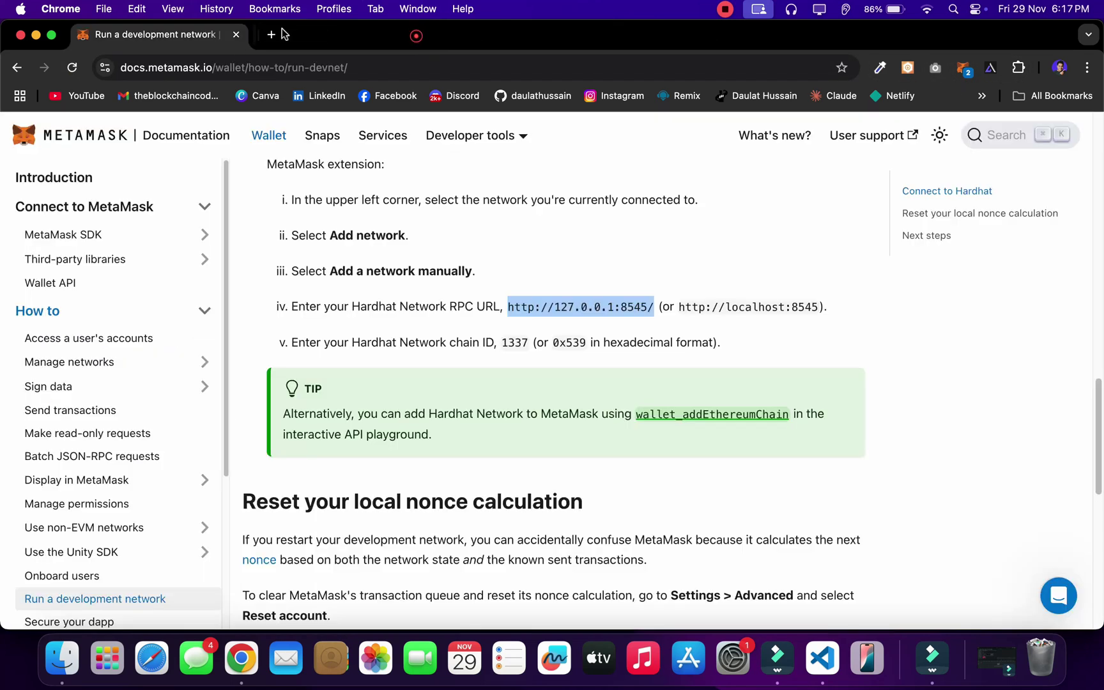
left_click(236, 34)
key("super+n")
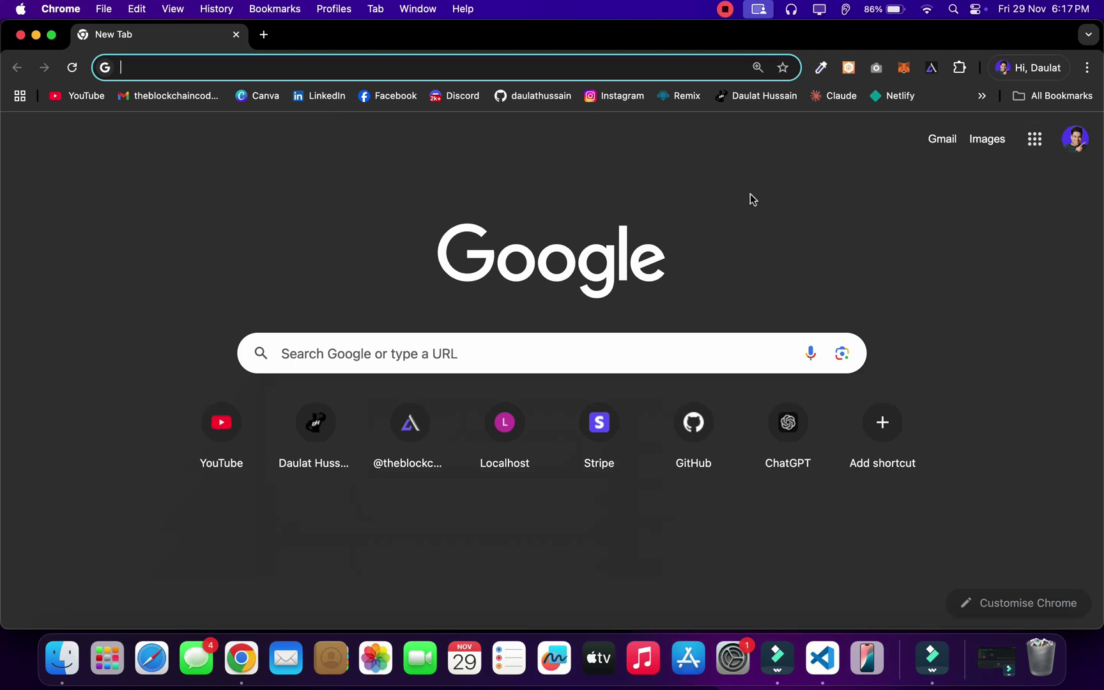
left_click(510, 447)
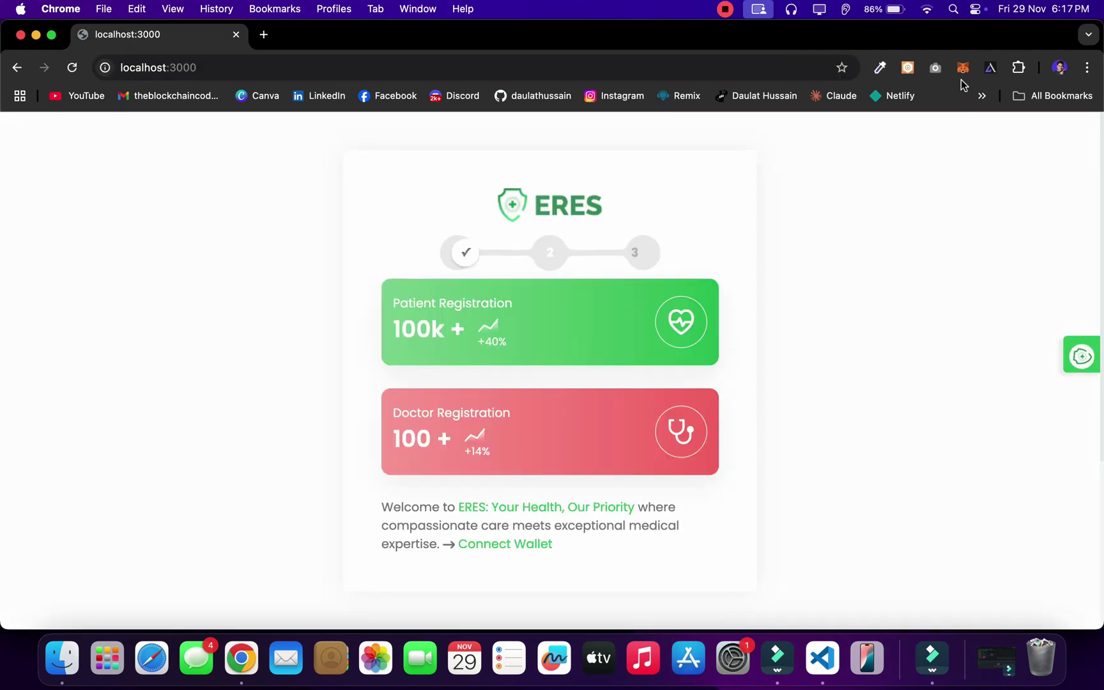
left_click(962, 67)
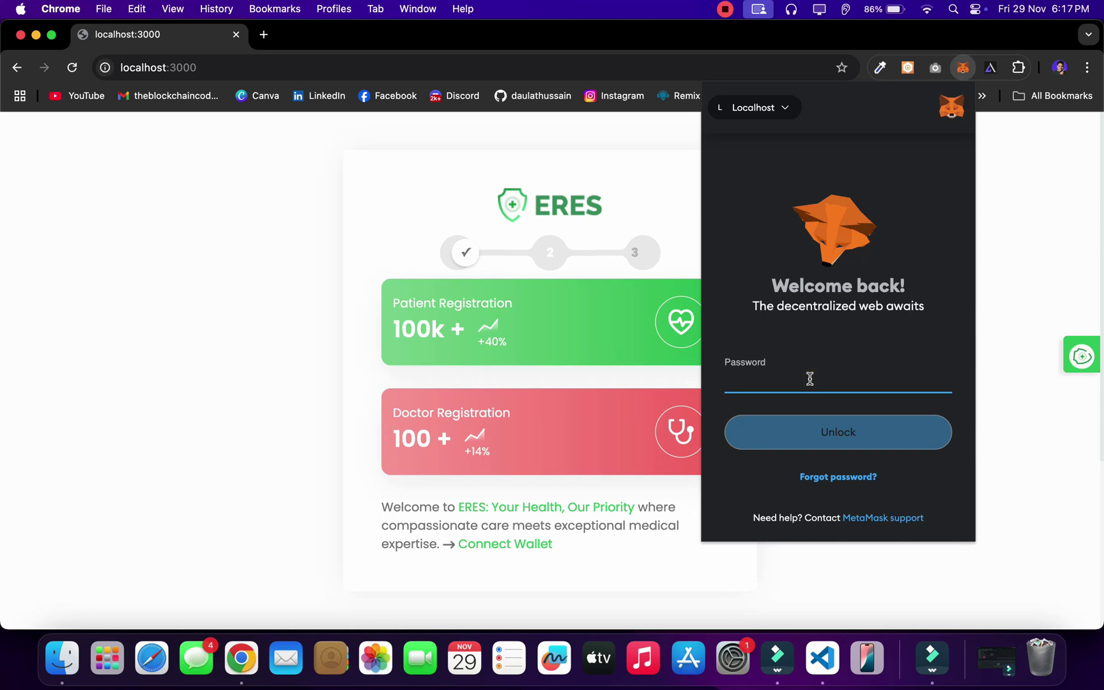
type("•••••••••")
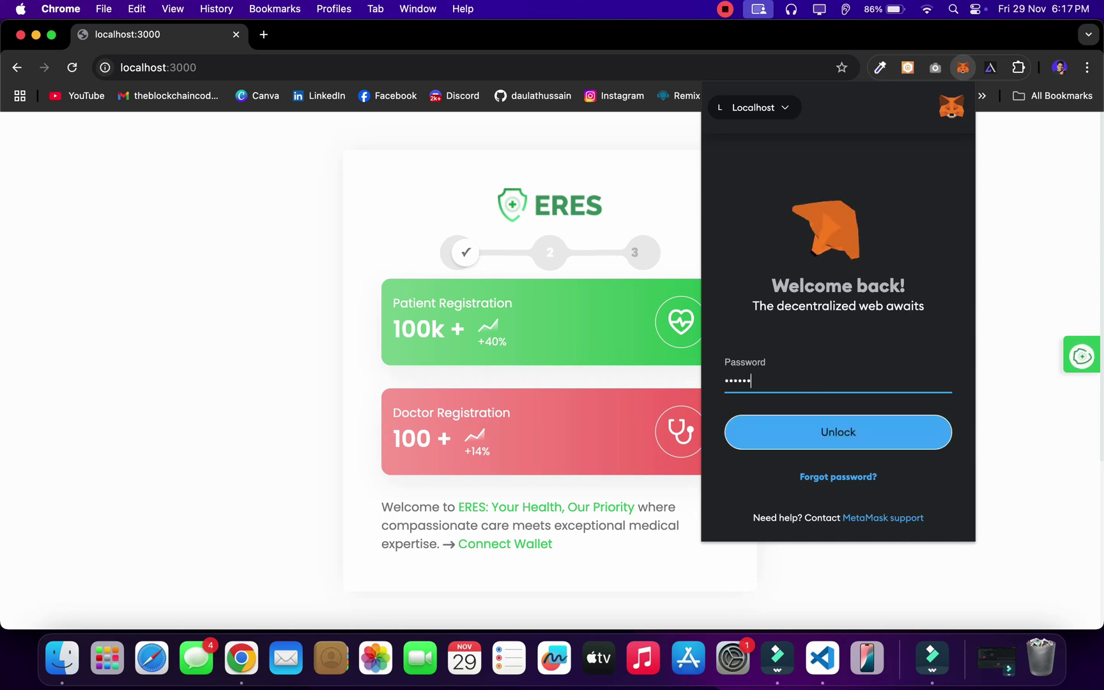
key("Return")
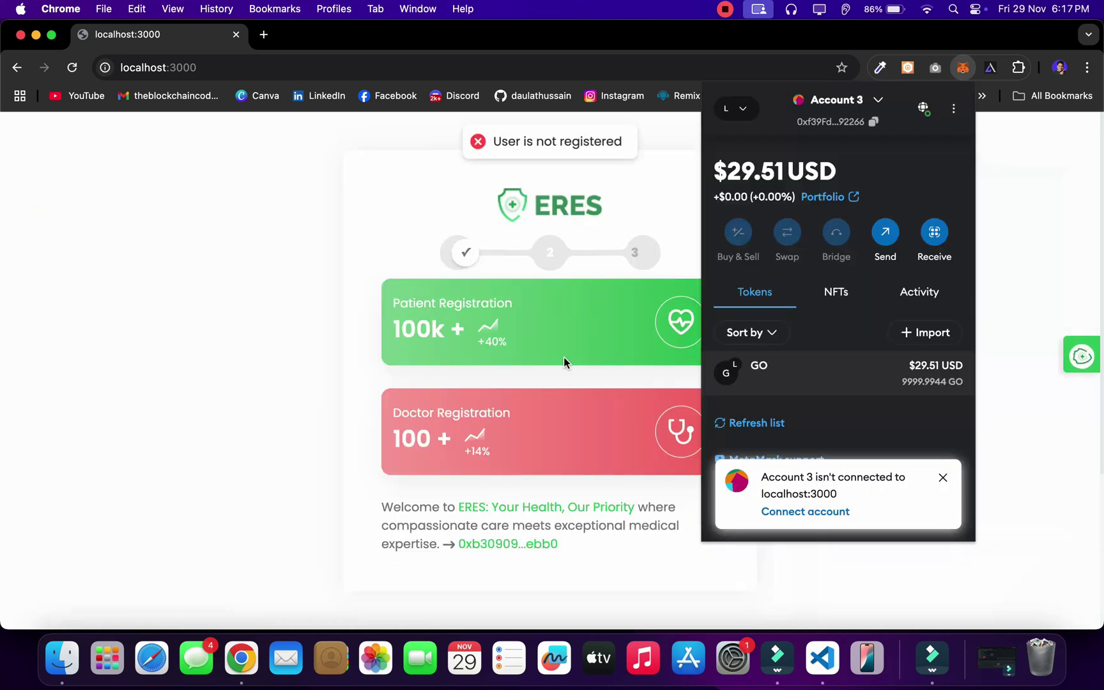
left_click(800, 522)
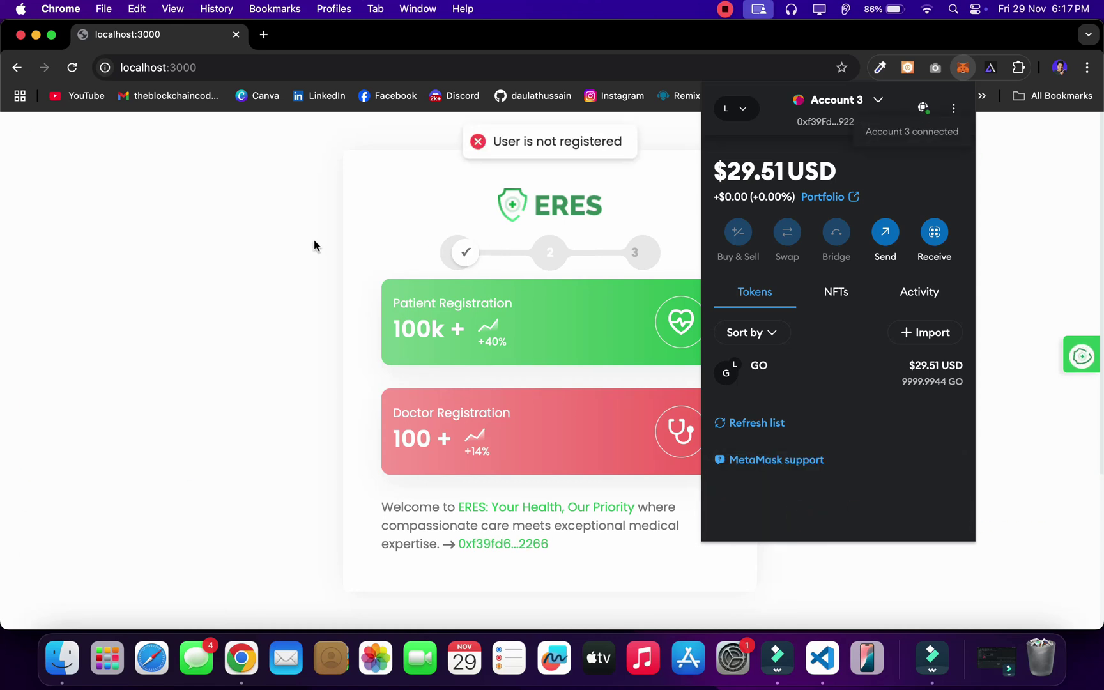
Step: Clear MetaMask's activity tab and nonce data under Settings > Advanced
left_click(955, 113)
left_click(872, 412)
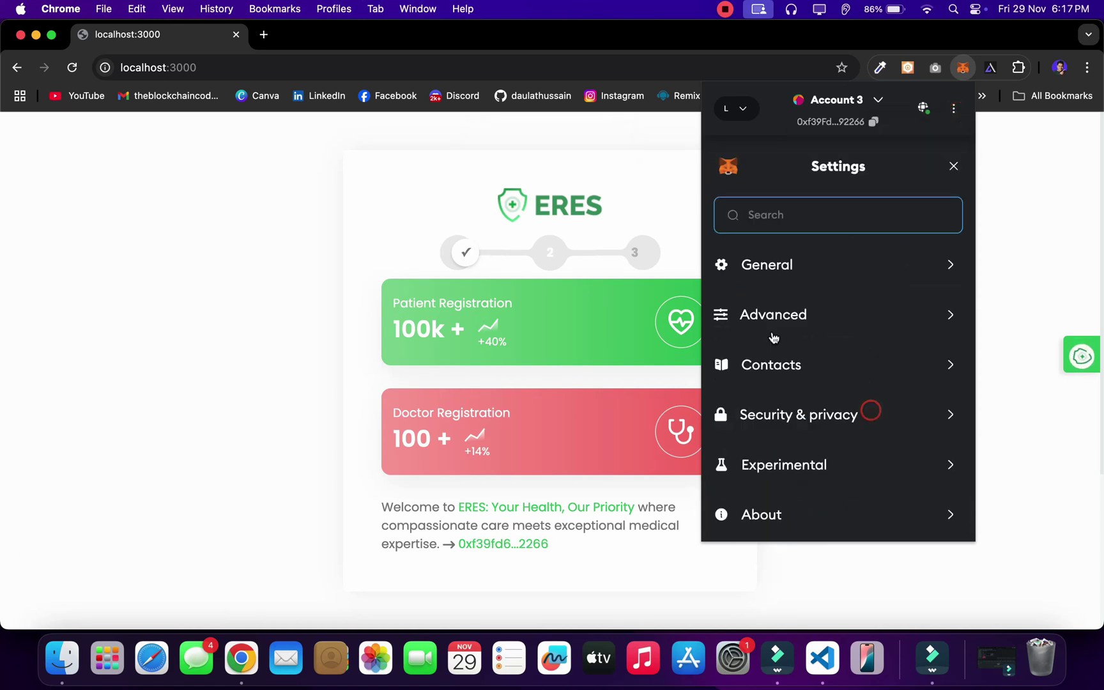
left_click(772, 327)
left_click(790, 473)
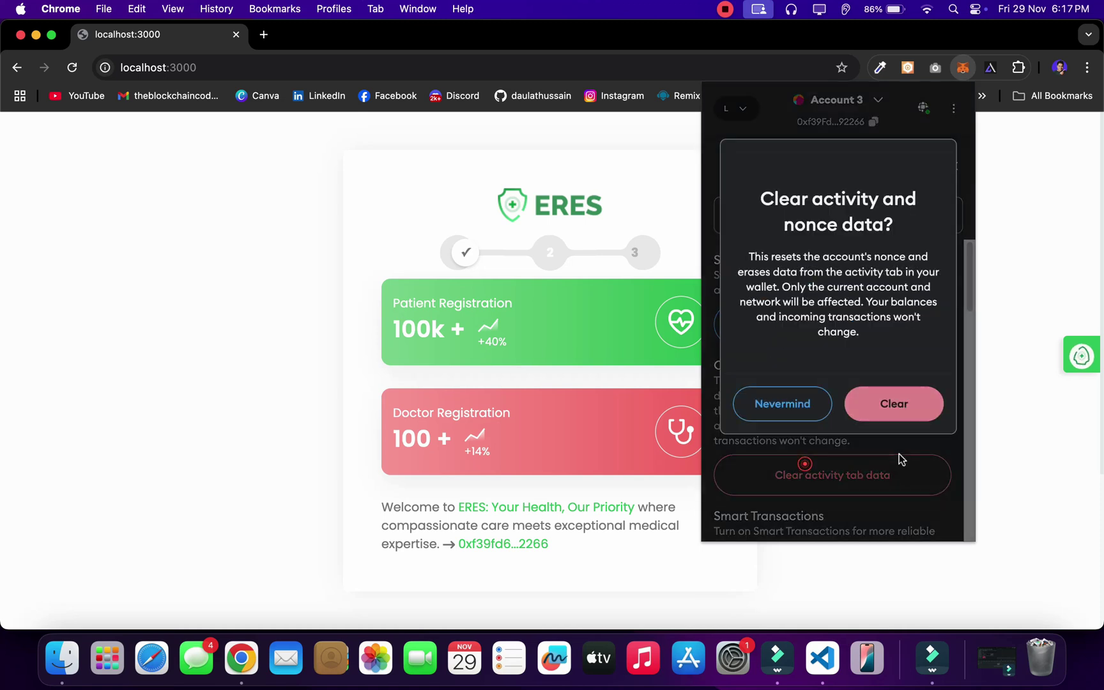
left_click(889, 415)
left_click(72, 68)
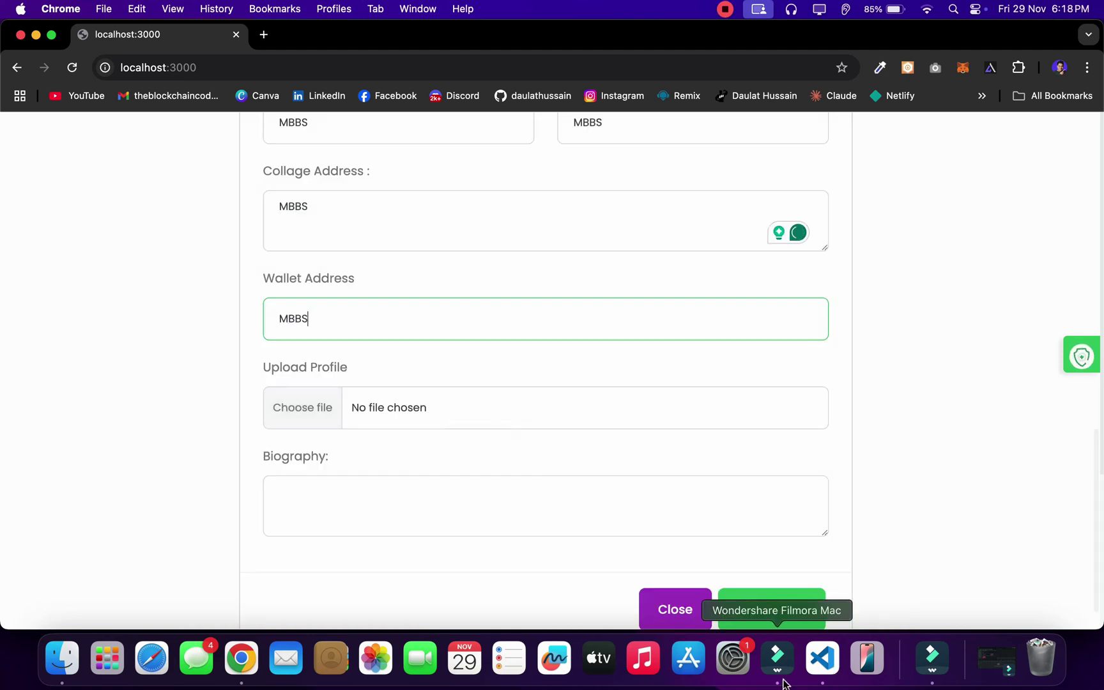
left_click(823, 660)
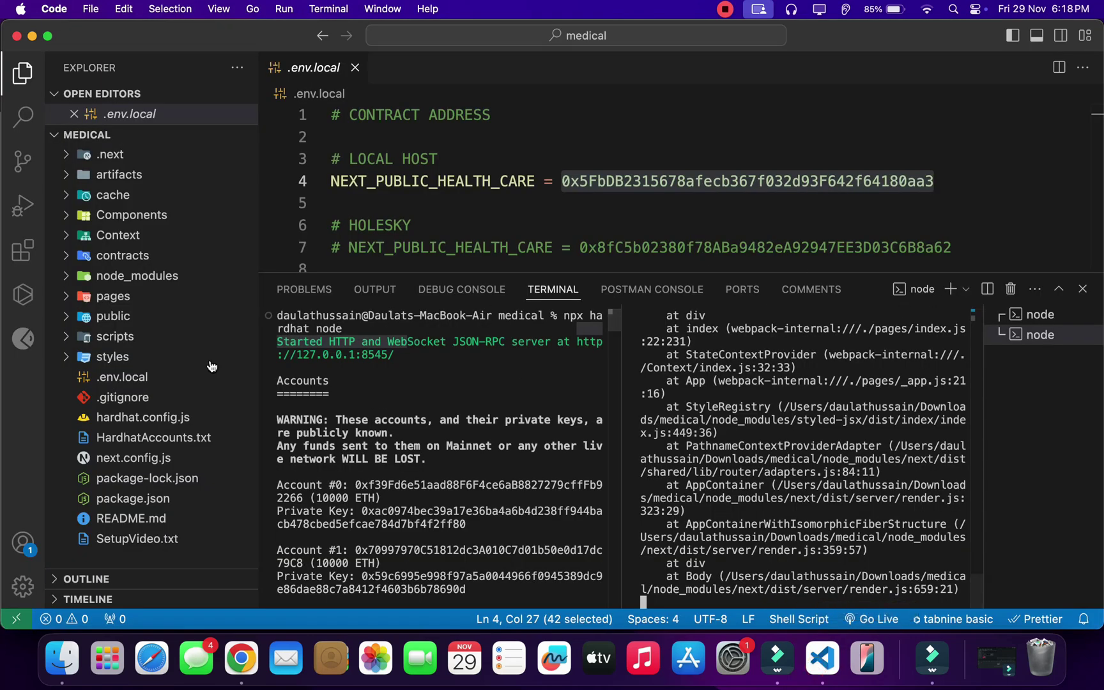
scroll(705, 154, "down", 12)
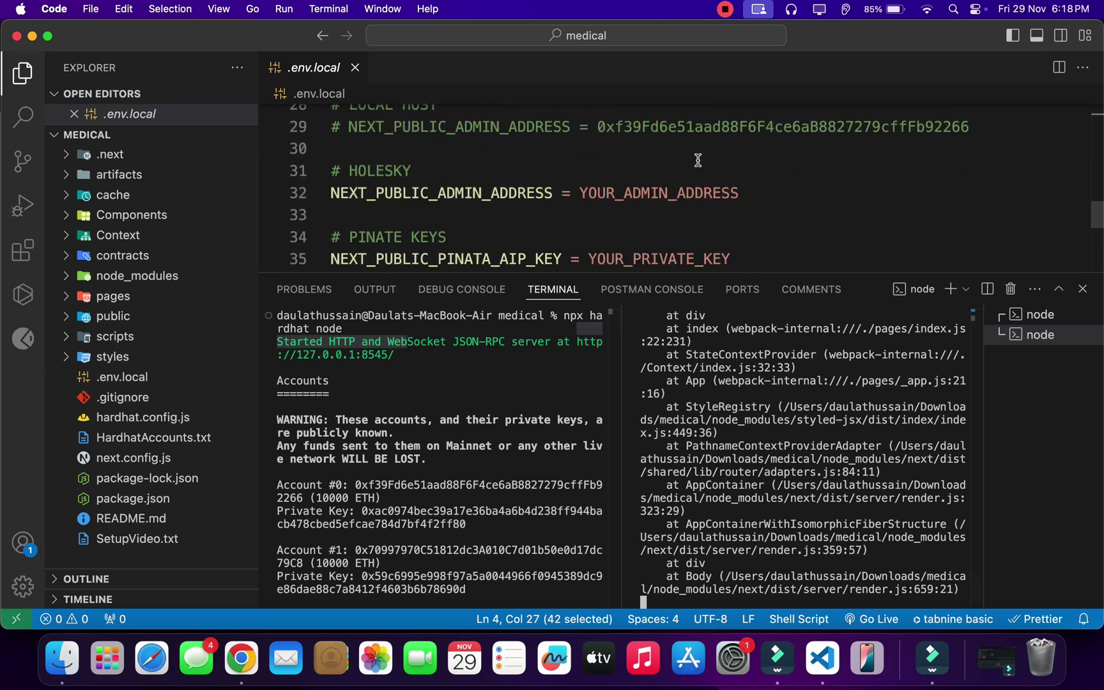
scroll(698, 160, "down", 1)
scroll(697, 160, "up", 3)
left_click_drag(799, 194, 393, 163)
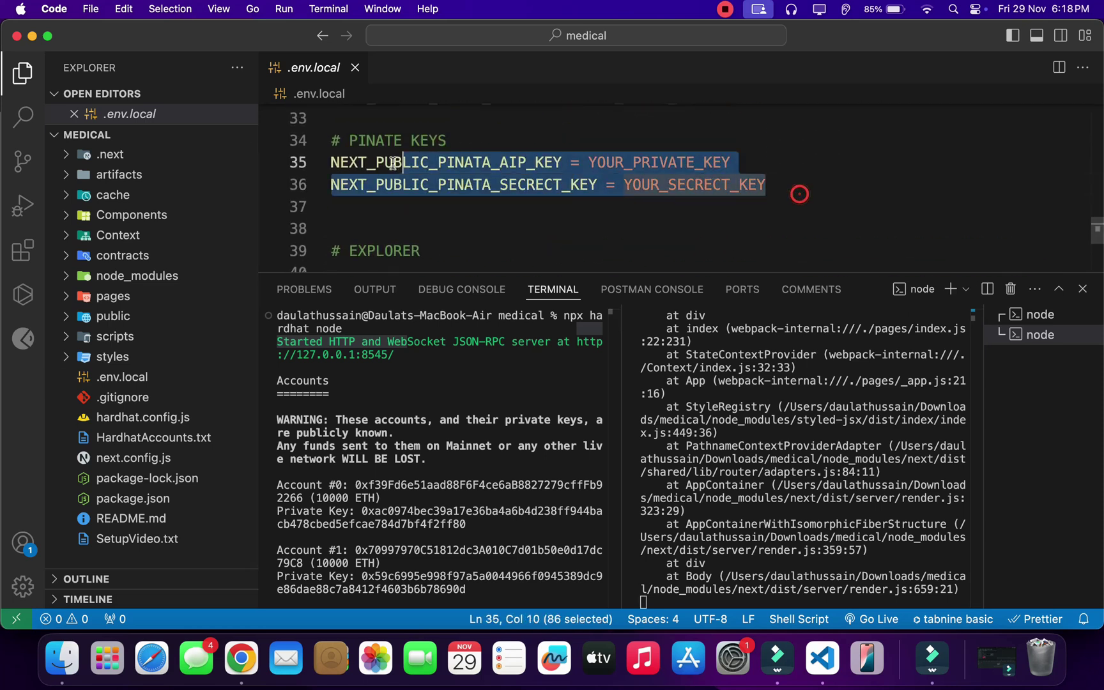
left_click(242, 660)
scroll(744, 566, "down", 1)
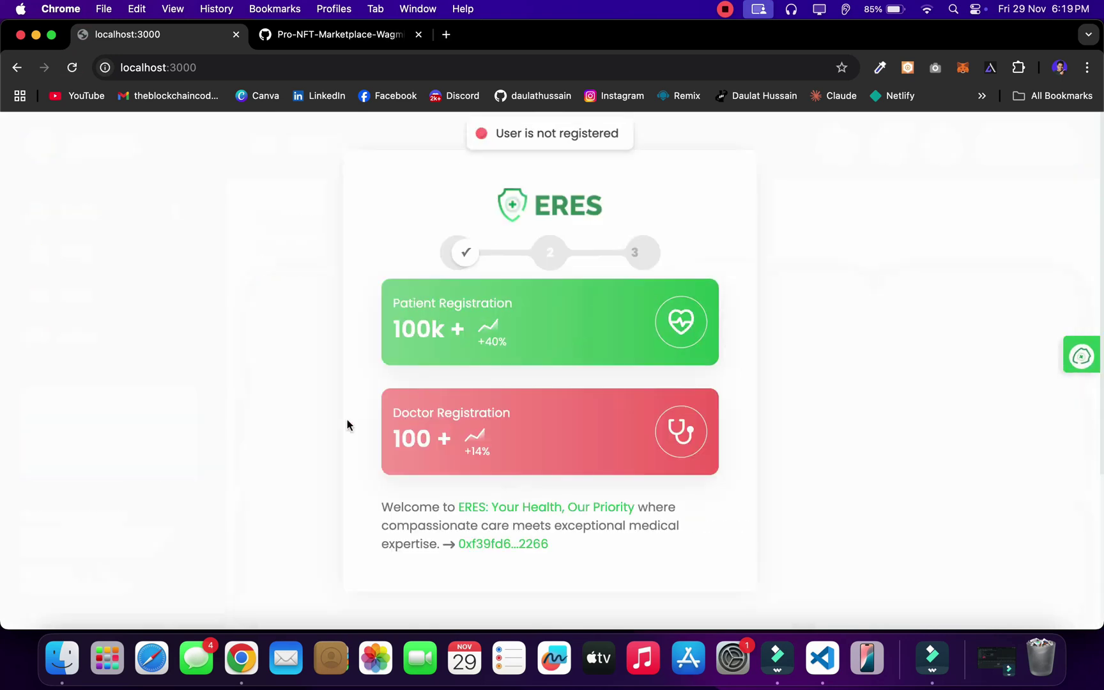
Step: Open Doctor Registration, set title Mr., and enter the doctor's first and last names
left_click(488, 449)
left_click(424, 262)
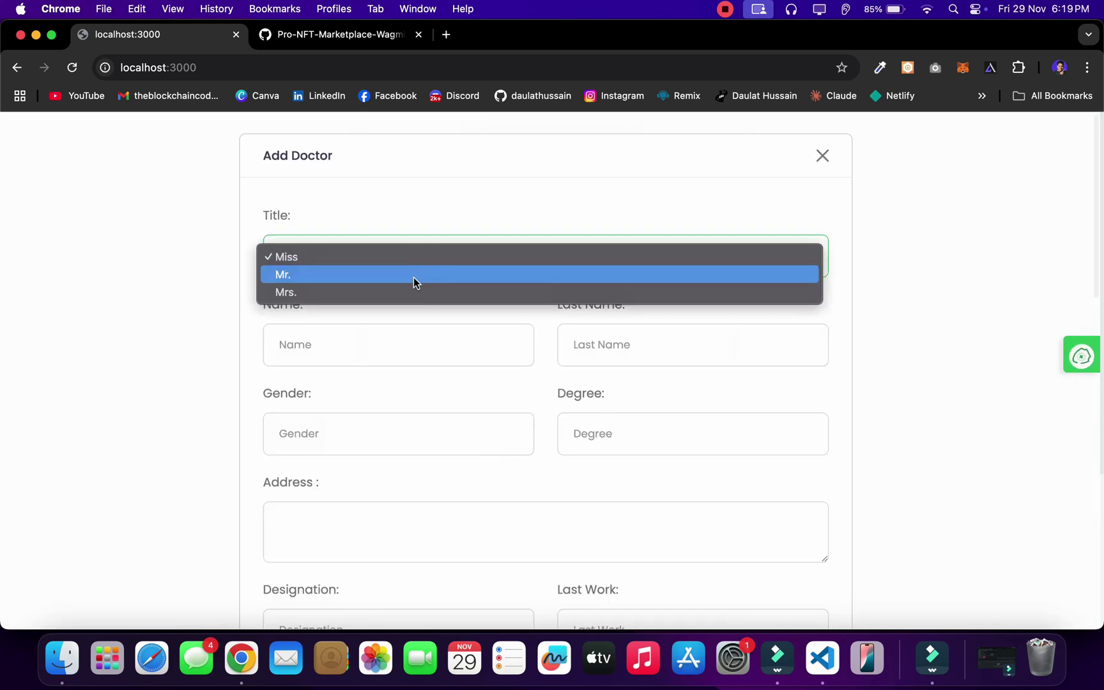
left_click(415, 275)
left_click(337, 347)
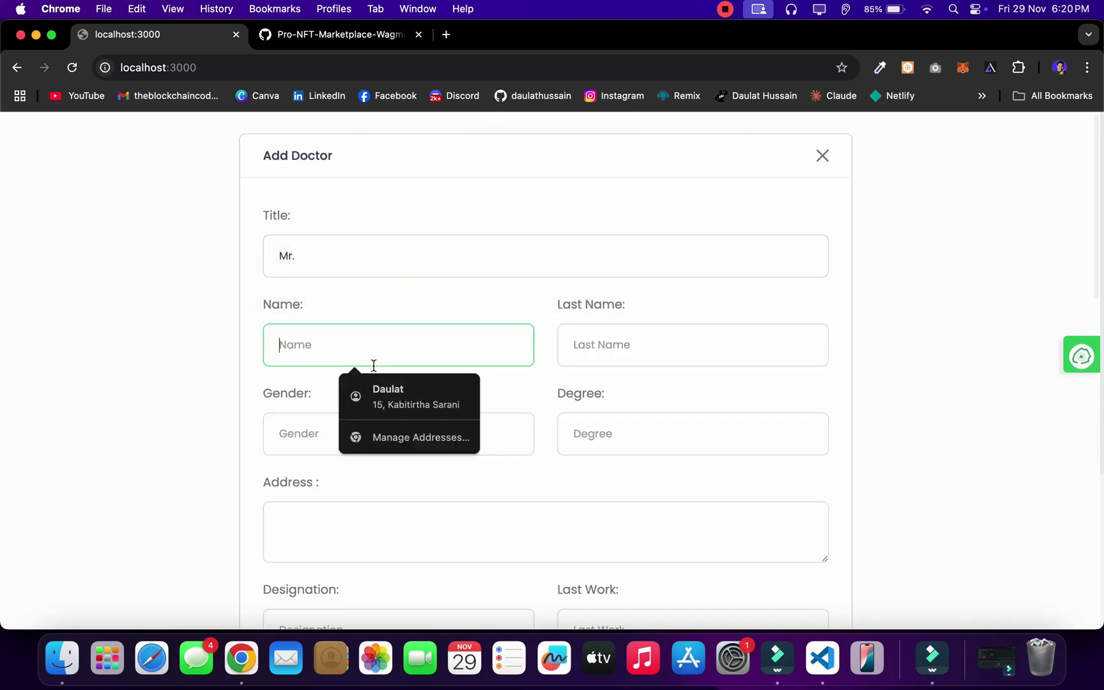
type("@theblockchain")
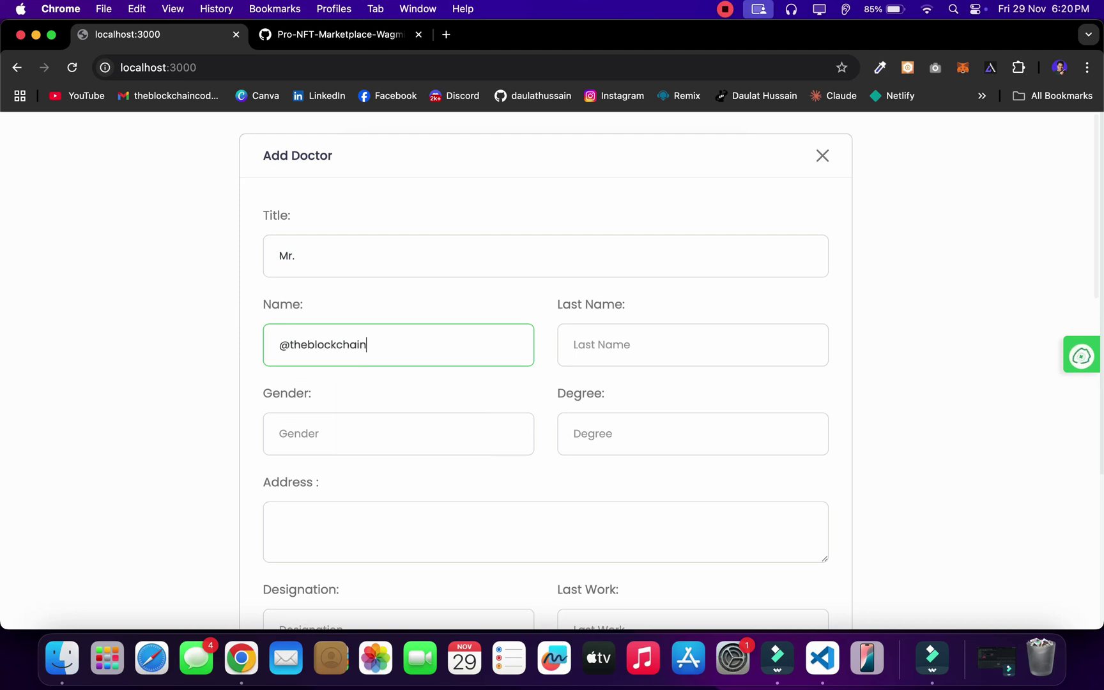
type("coder")
key("Tab")
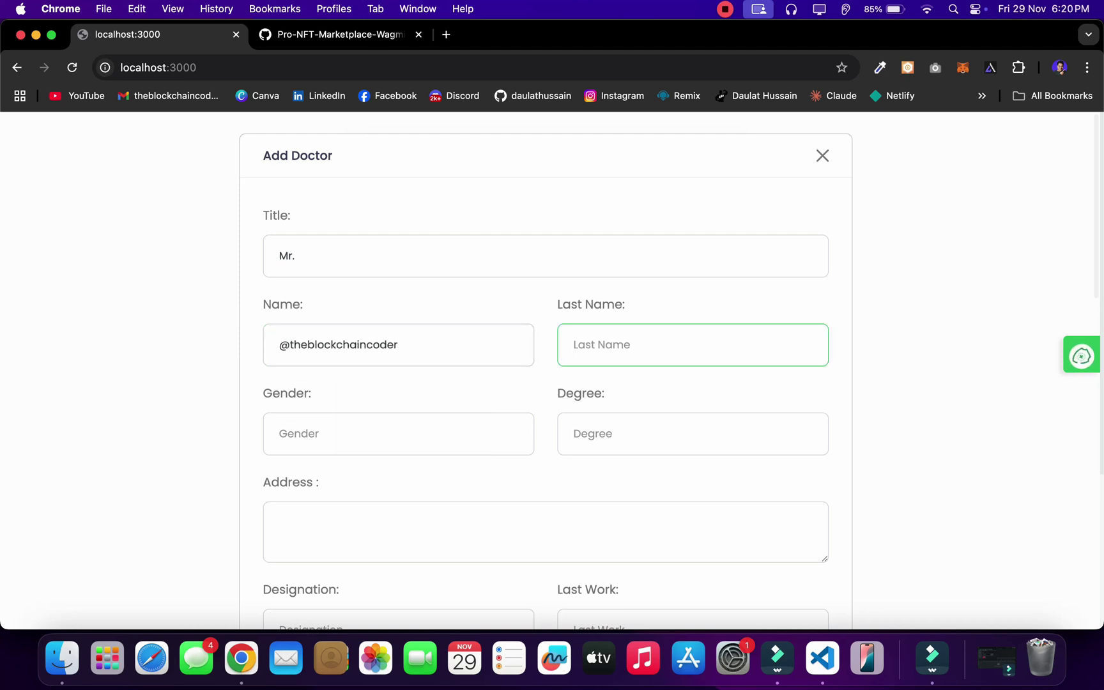
type("Coder")
key("Tab")
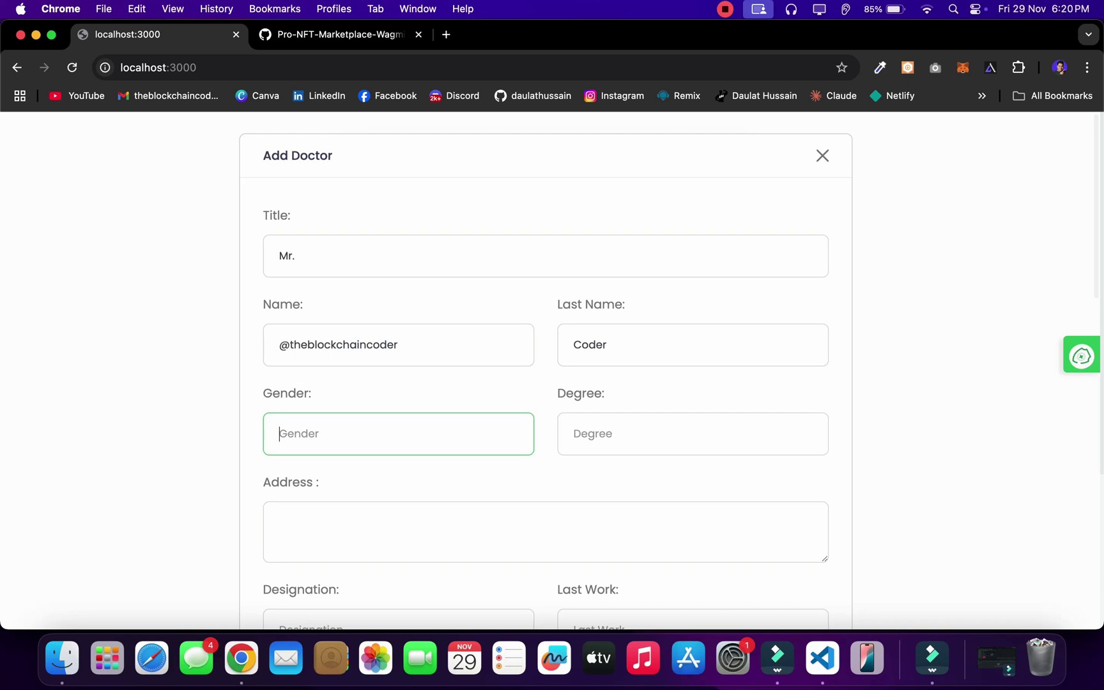
key("Tab")
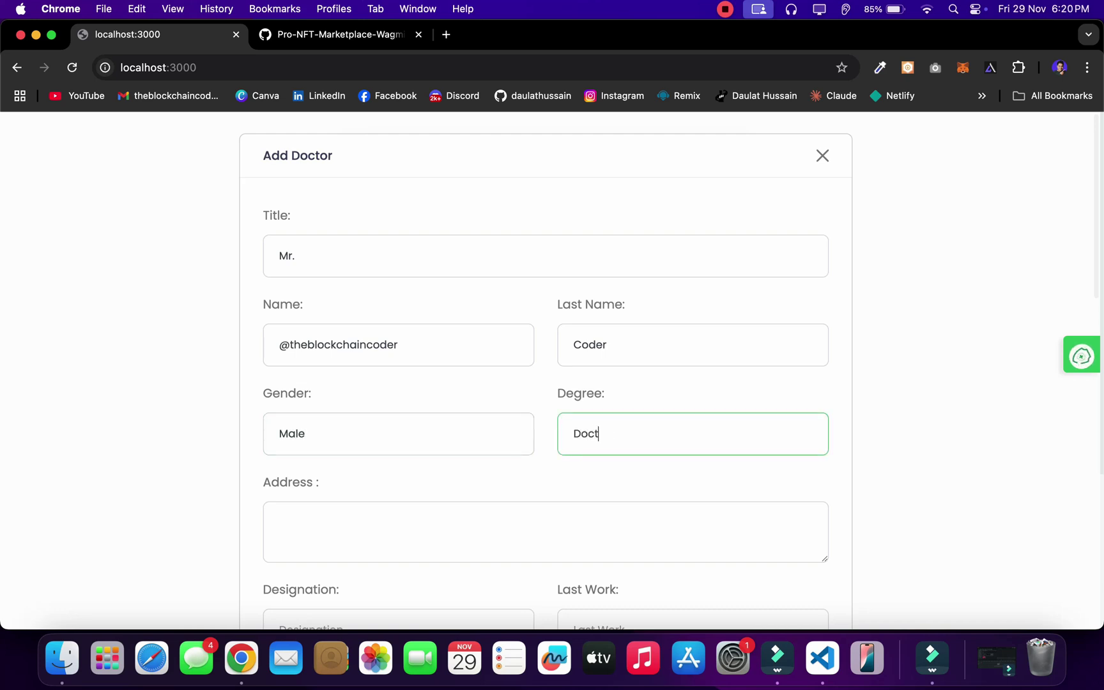
Step: Fill Address, Designation and Last Work with 'Doctor'
key("super+a")
key("super+c")
scroll(321, 491, "down", 3)
left_click(325, 427)
key("super+v")
left_click(307, 510)
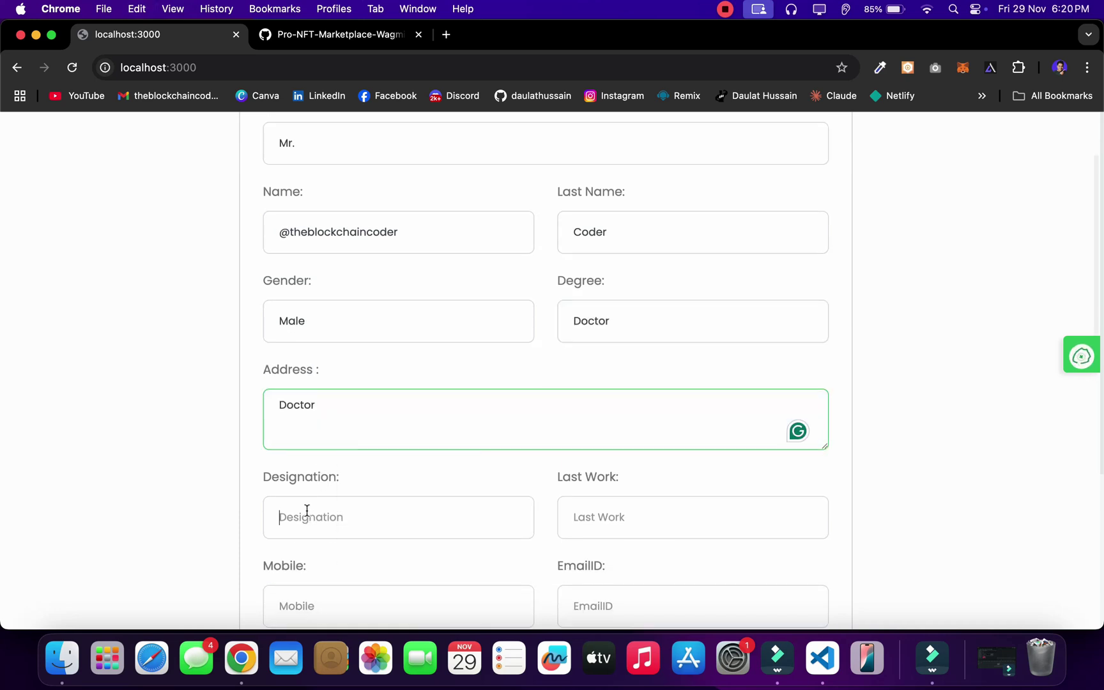
key("super+v")
left_click(627, 519)
scroll(628, 518, "down", 5)
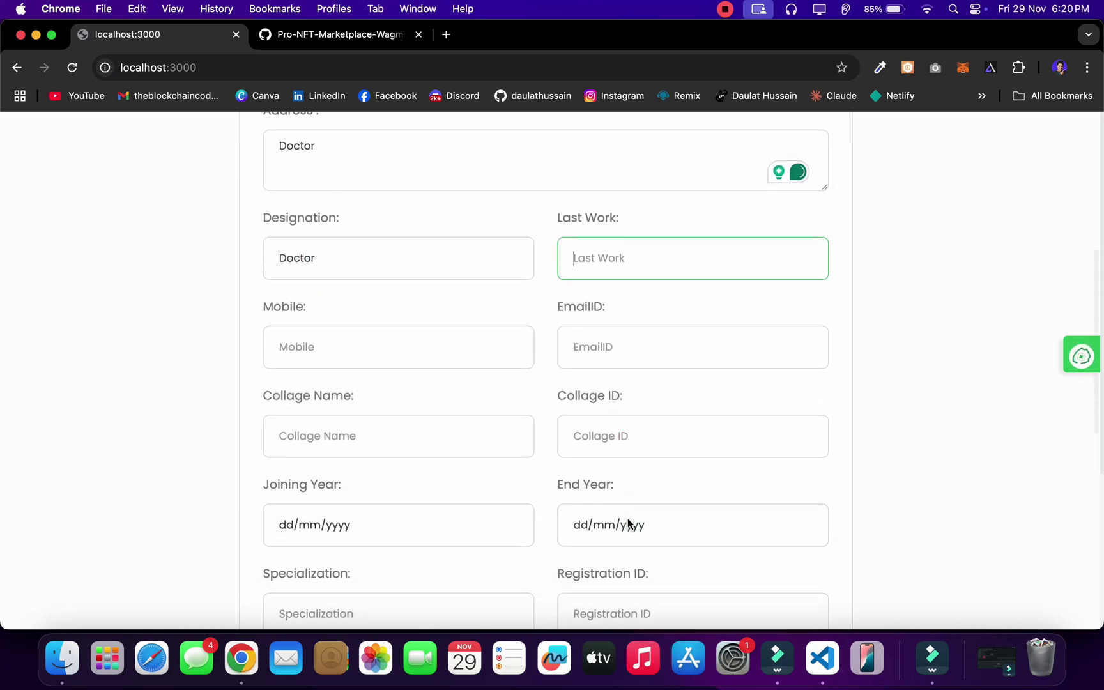
key("super+v")
Step: Enter a numeric mobile number and fill Collage Name and Collage ID with 'Doctor'
left_click(350, 325)
key("super+v")
left_click(634, 336)
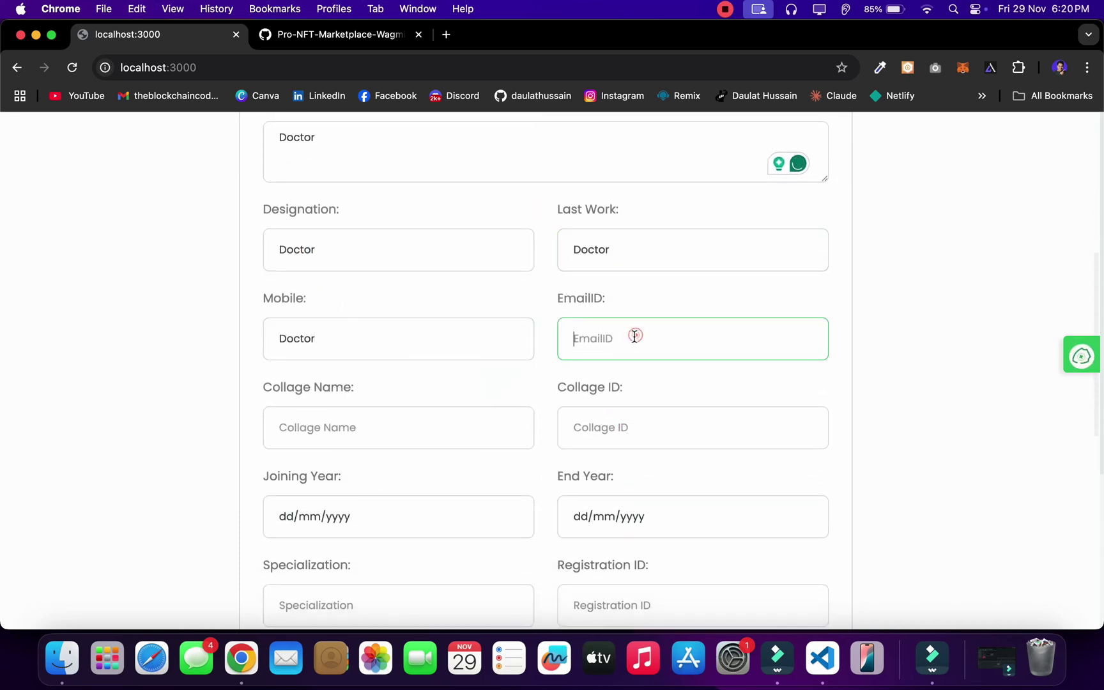
double_click(336, 339)
key("super+c")
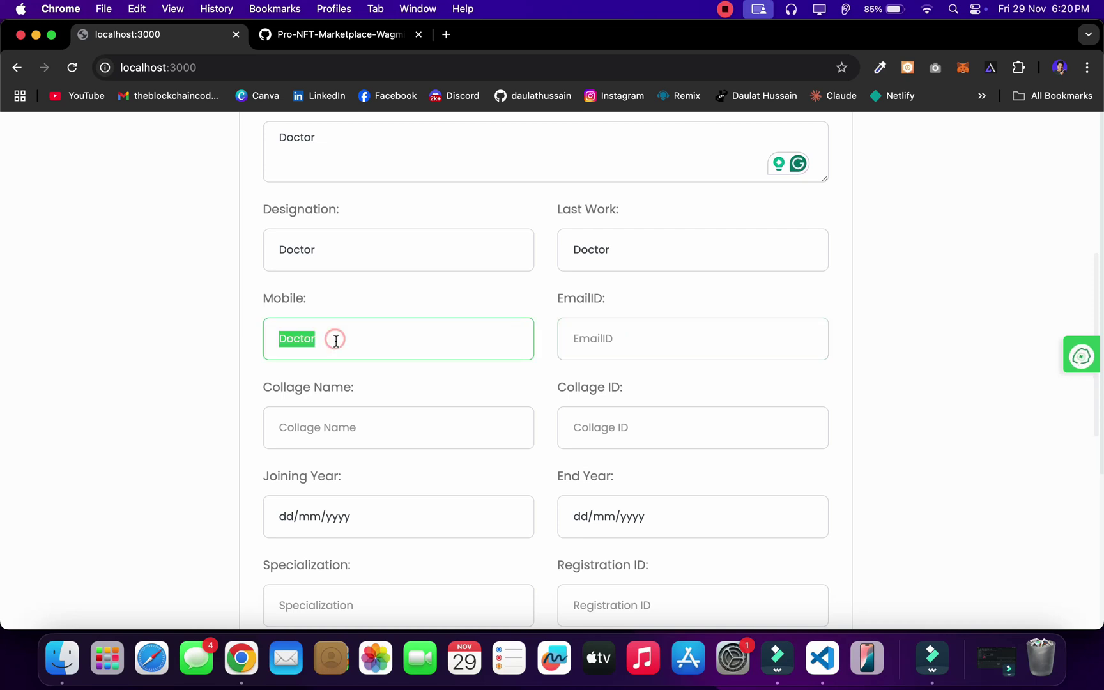
left_click(358, 428)
key("super+v")
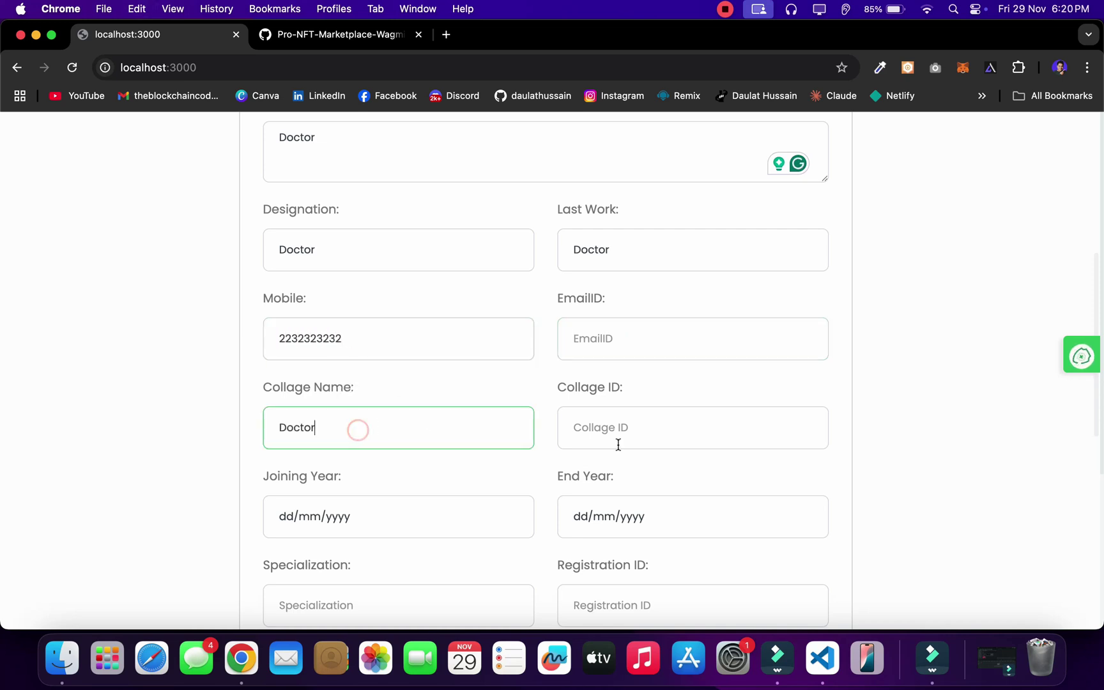
left_click(619, 442)
key("super+v")
Step: Set the joining date to 29/10/2024 and the end date to 19/11/2024
scroll(447, 447, "down", 5)
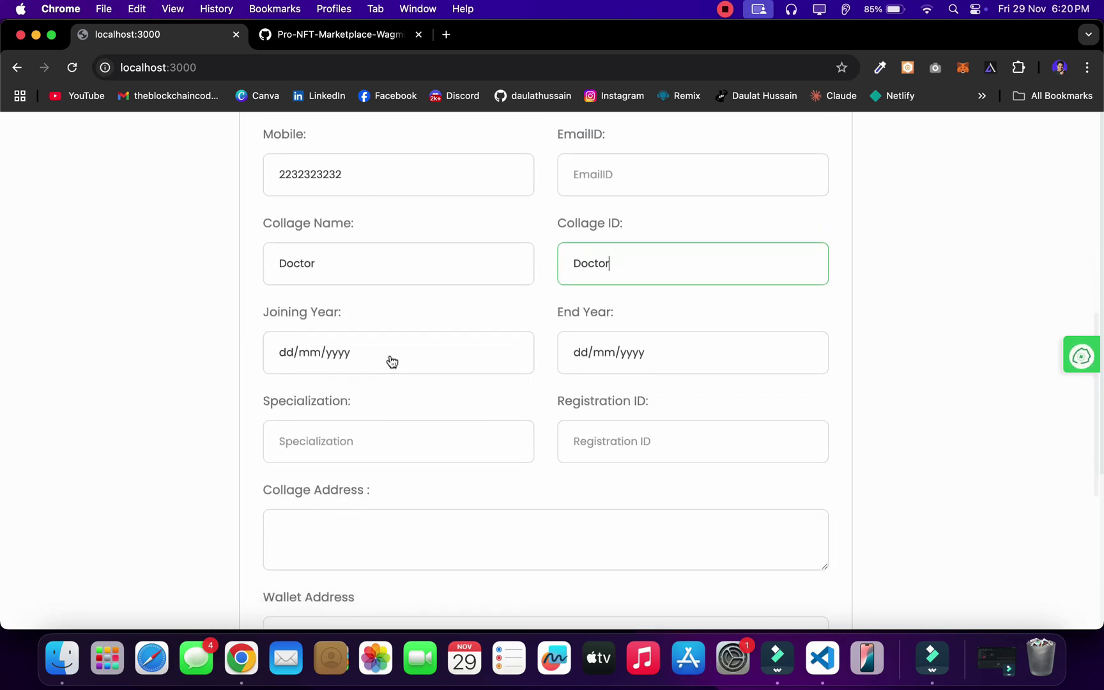
left_click(390, 355)
left_click(327, 445)
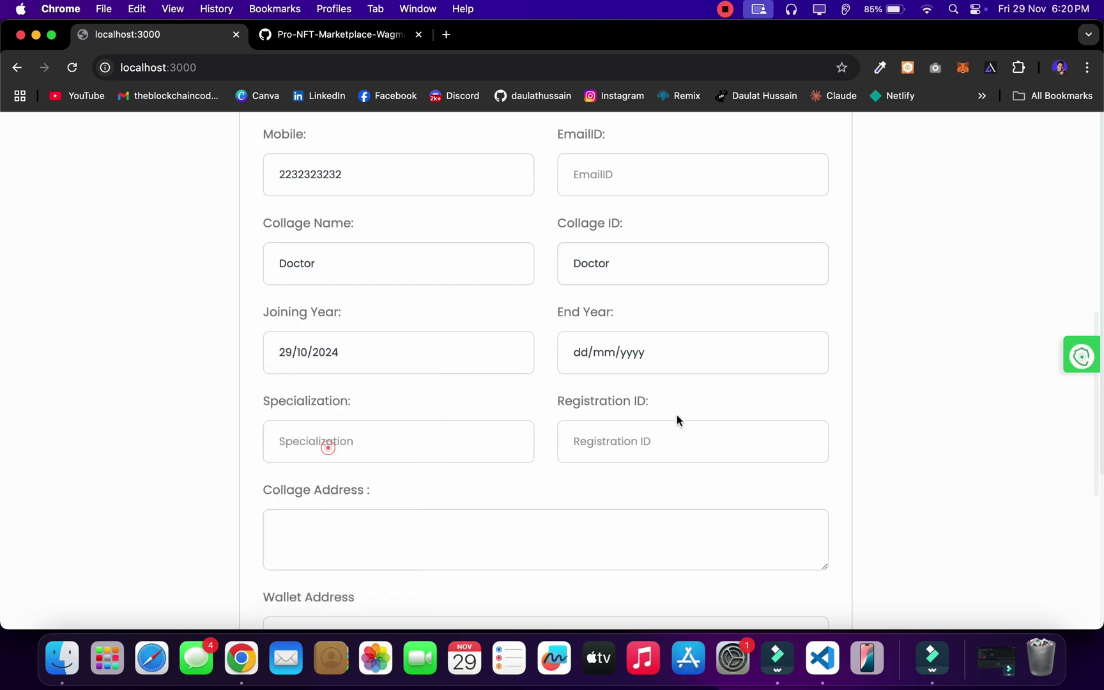
left_click(676, 364)
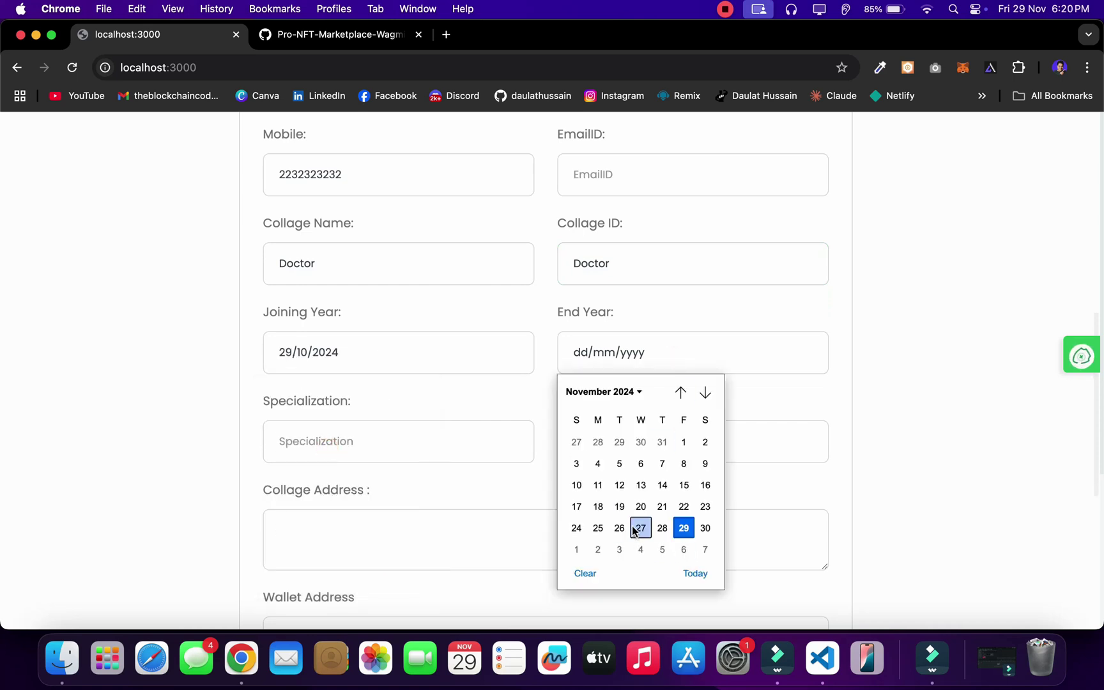
left_click(619, 507)
Step: Fill Specialization, Registration ID and Collage Address with 'Doctor'
scroll(464, 445, "down", 2)
left_click(438, 383)
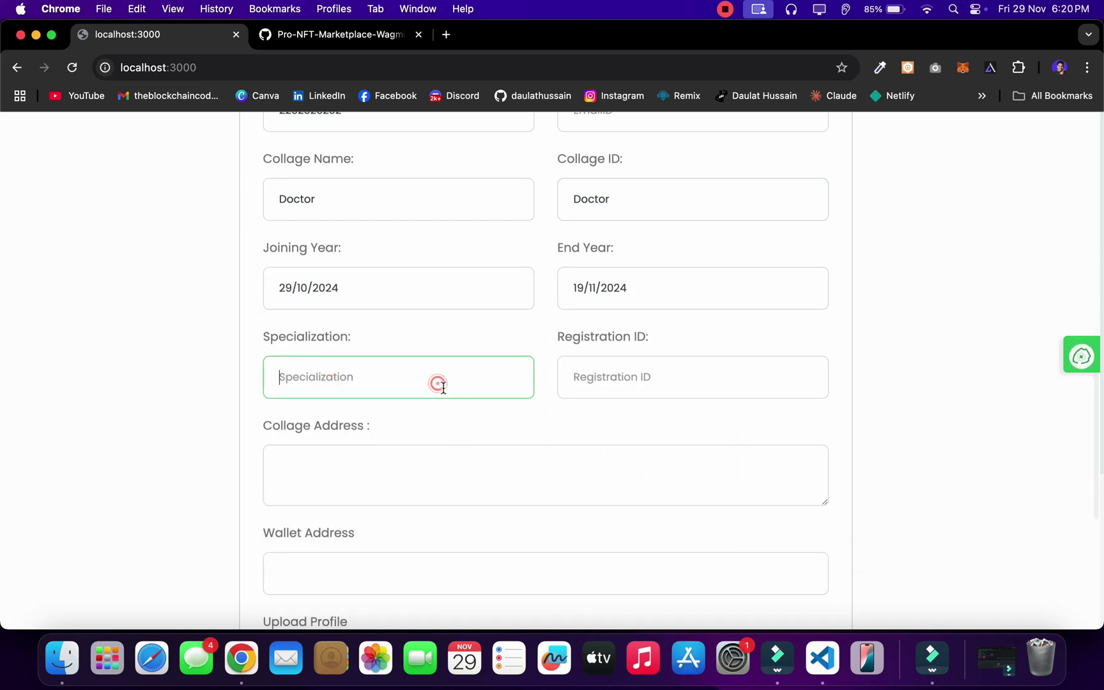
key("super+v")
left_click(643, 376)
key("super+v")
scroll(530, 387, "down", 3)
left_click(499, 375)
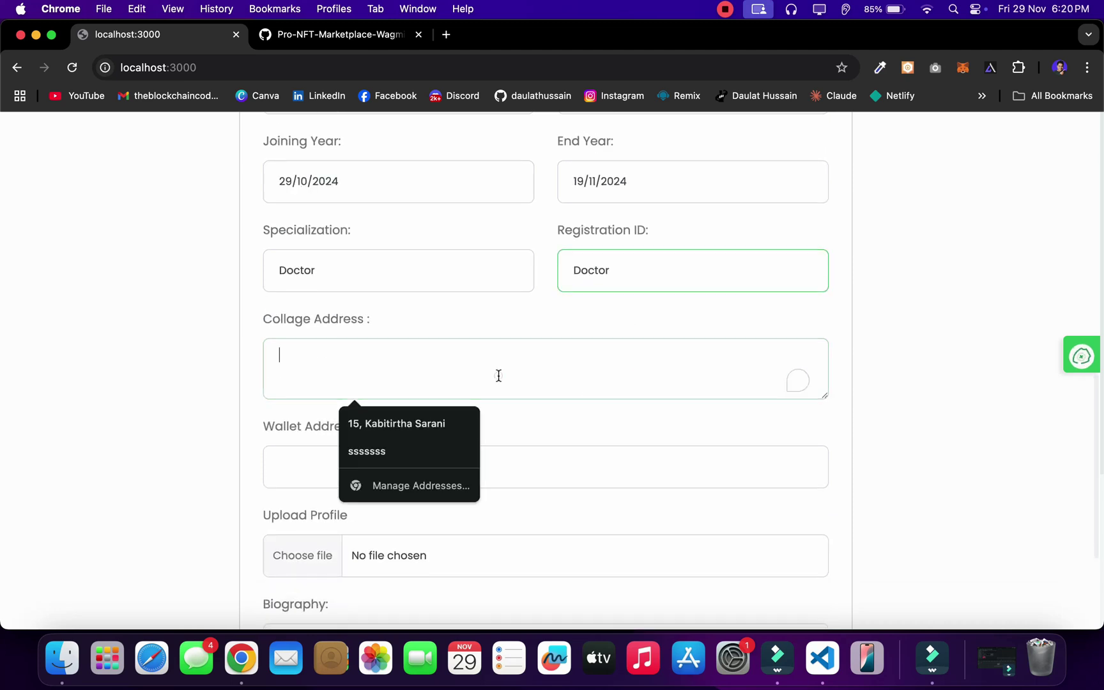
key("super+v")
scroll(624, 415, "down", 3)
left_click(623, 333)
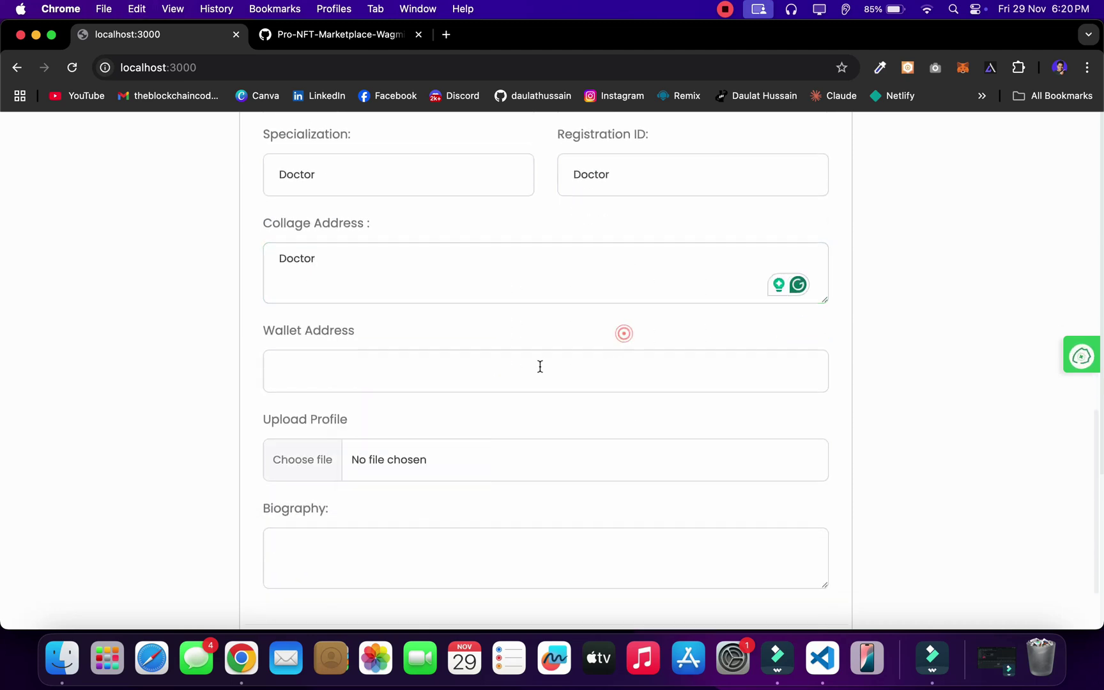
Step: Paste the MetaMask account address into Wallet Address and Biography
left_click(962, 72)
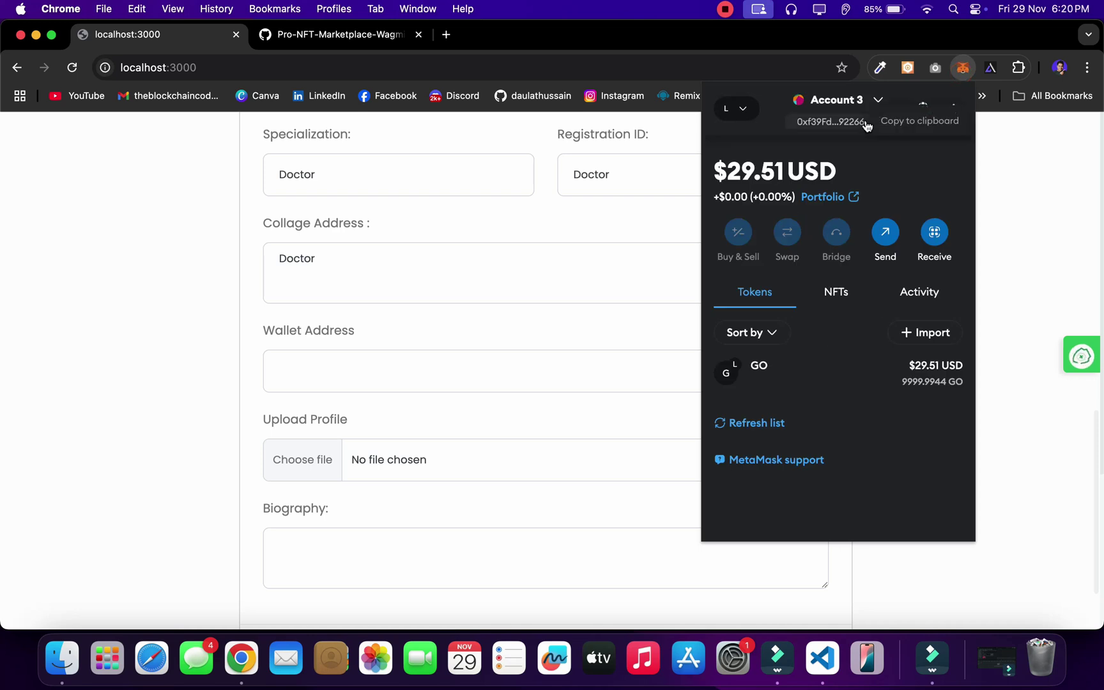
left_click(868, 122)
left_click(401, 362)
left_click(401, 363)
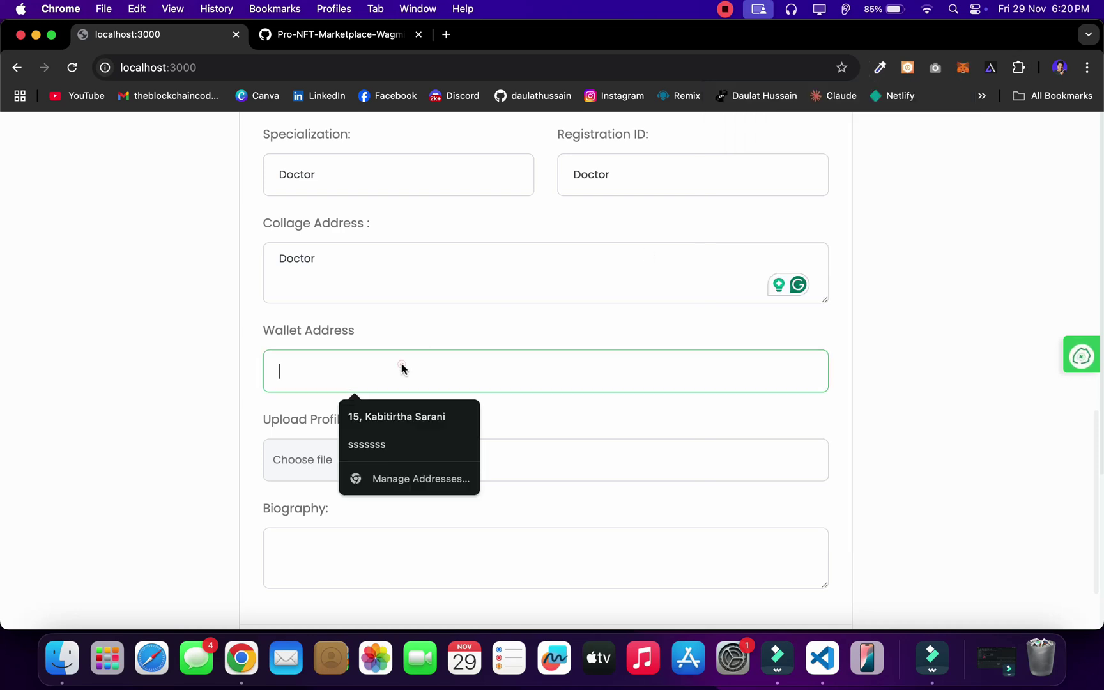
type("0xf39Fd6e51aad88F6F4ce6aB8827279cffFb92266")
scroll(468, 365, "down", 3)
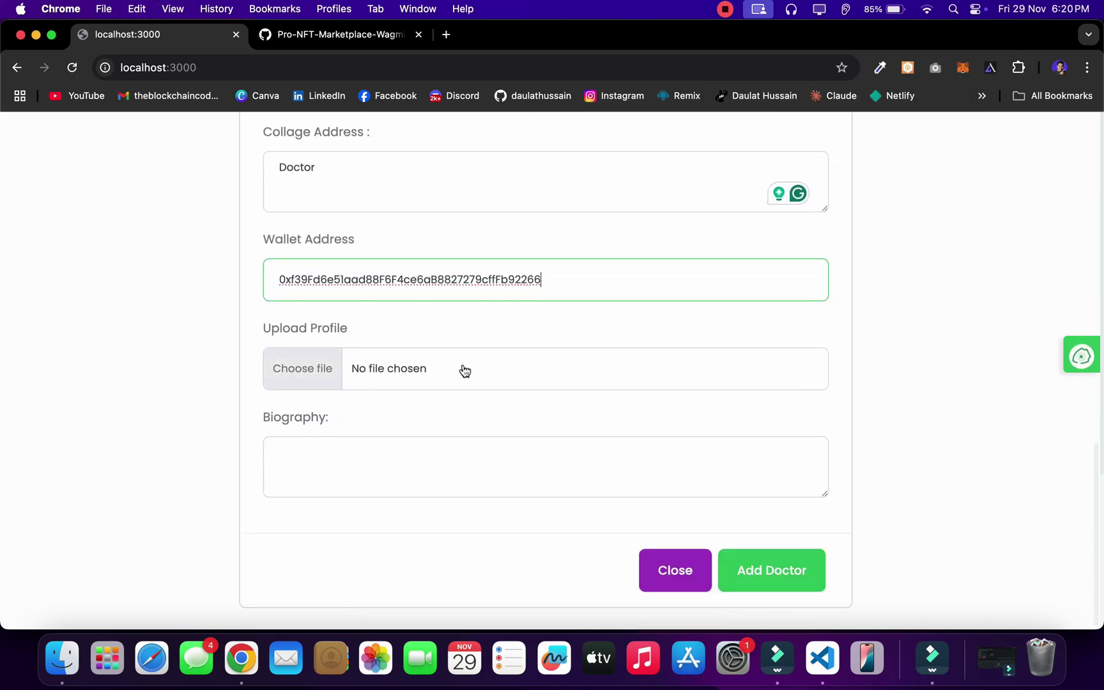
left_click(350, 476)
type("0xf39Fd6e51aad88F6F4ce6aB8827279cffFb92266")
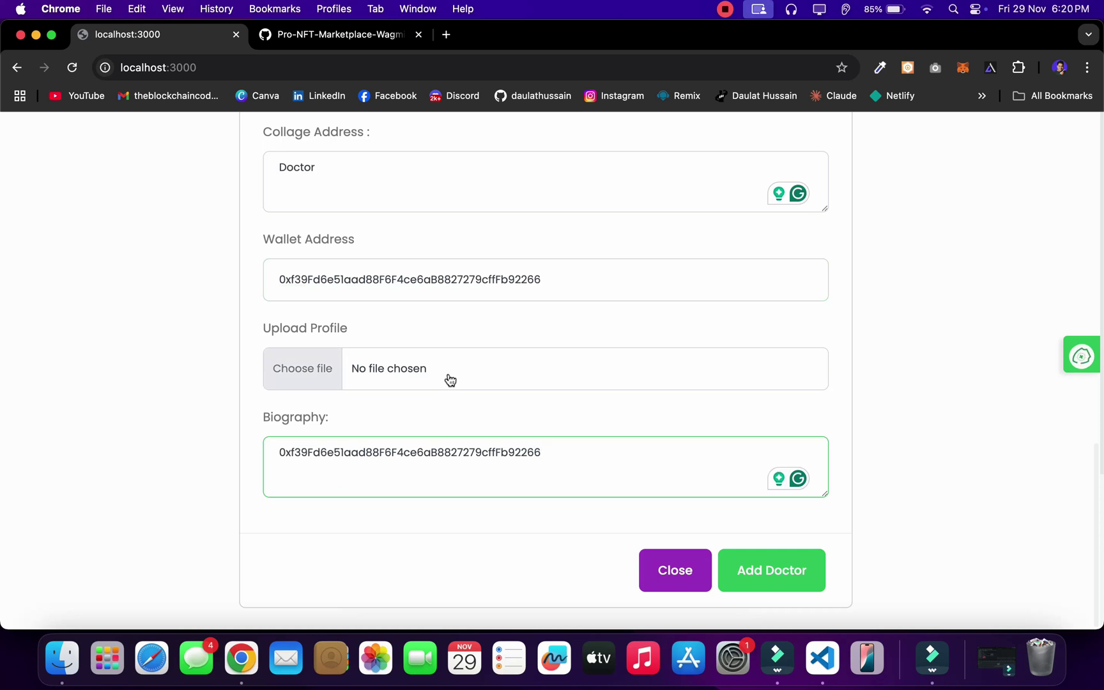
left_click(451, 379)
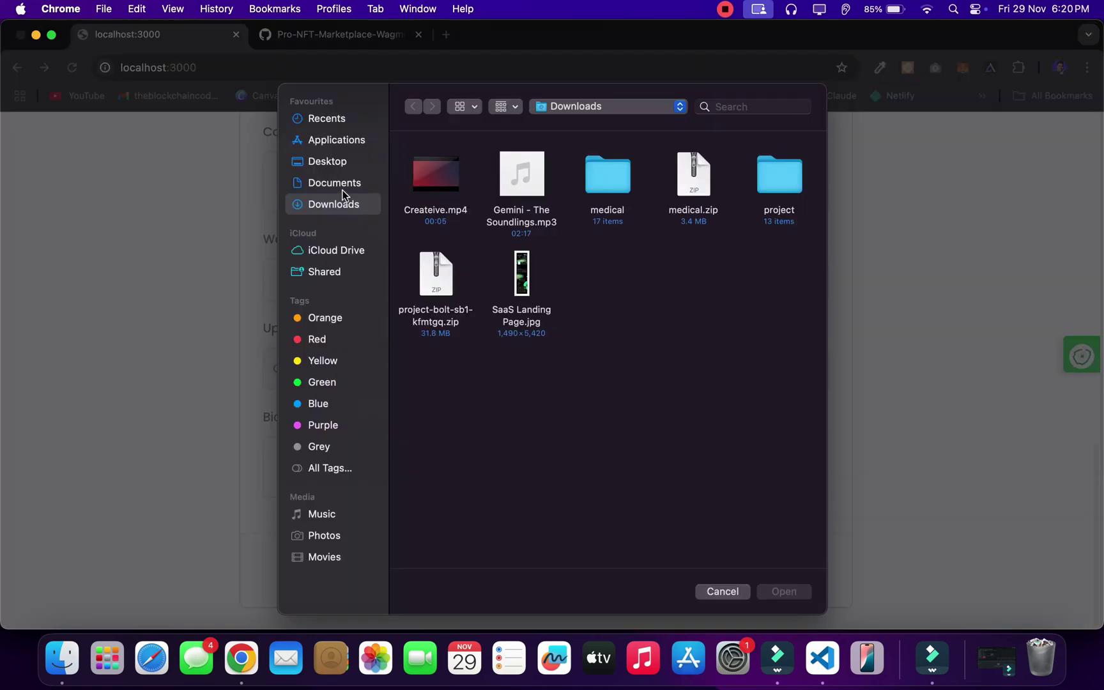
Step: Upload theblockchaincoders.jpg from Documents as the profile image
left_click(340, 185)
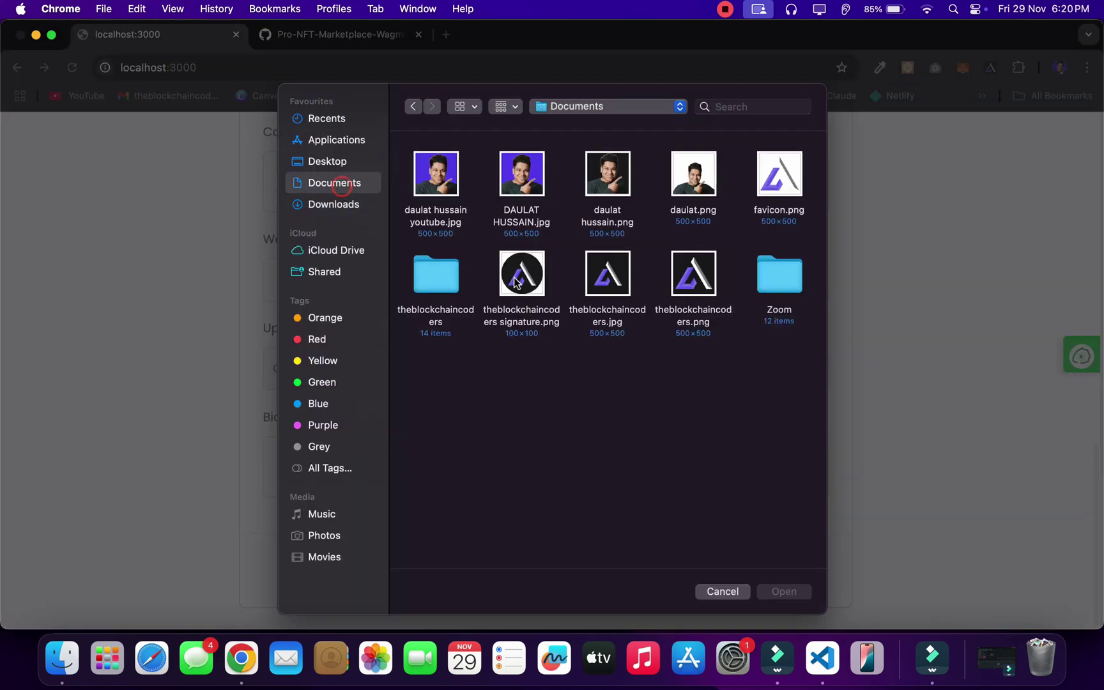
left_click(594, 278)
double_click(594, 278)
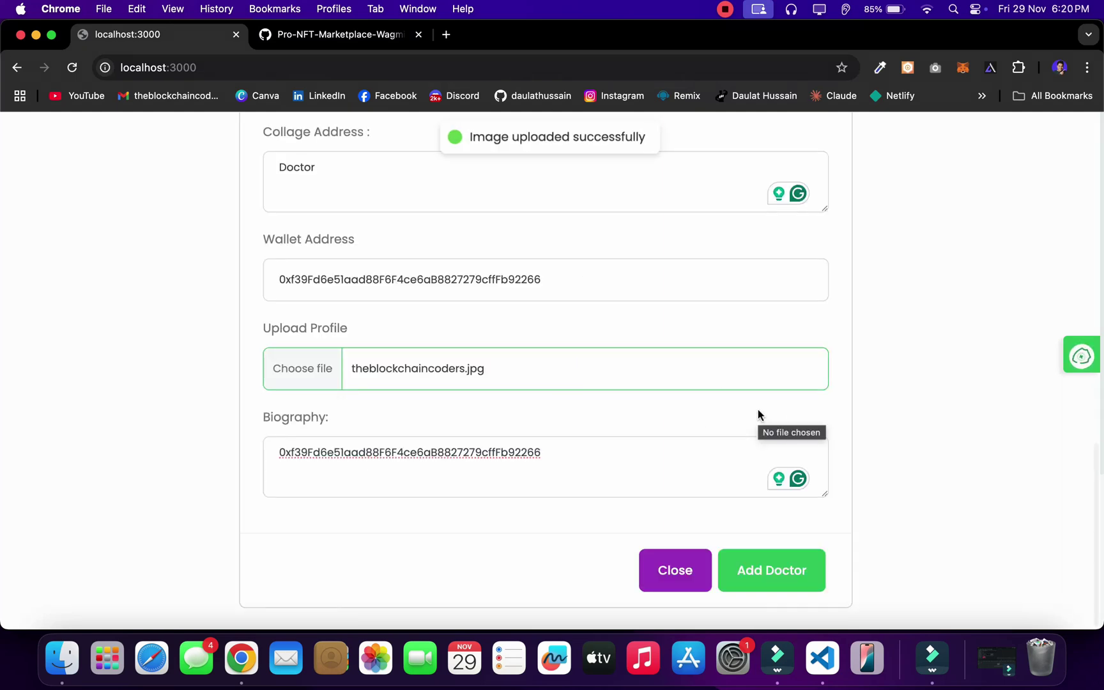
Step: Try Add Doctor, then clear EmailID and start typing the doctor's e-mail
left_click(749, 579)
scroll(609, 423, "up", 10)
scroll(585, 405, "down", 1)
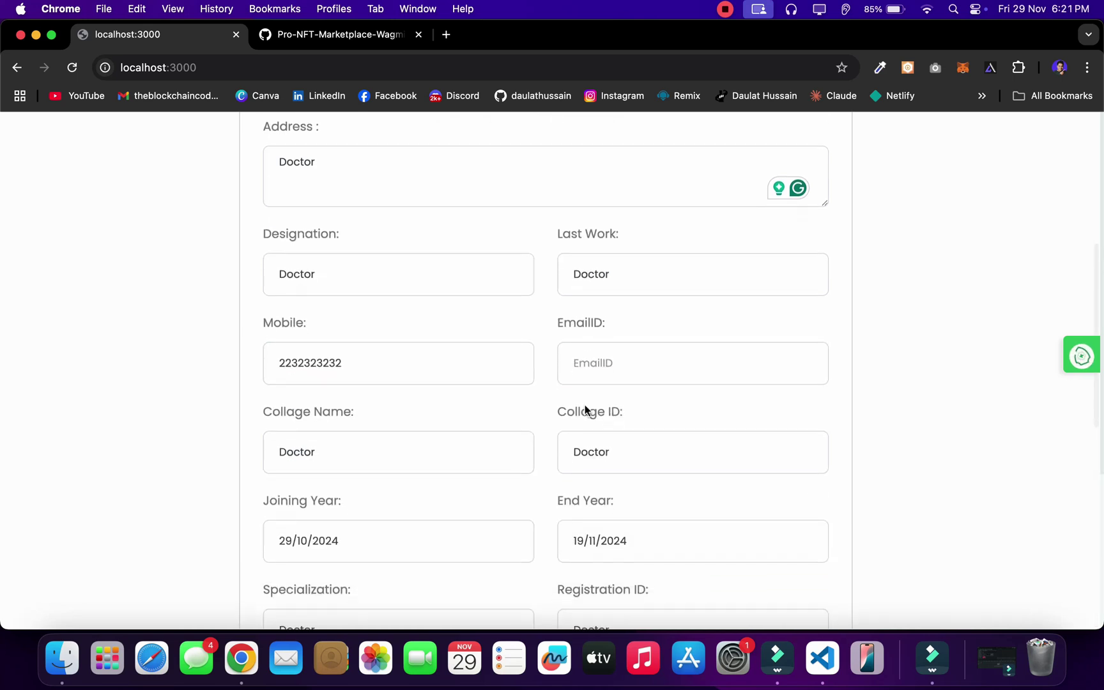
scroll(623, 355, "down", 1)
left_click(630, 328)
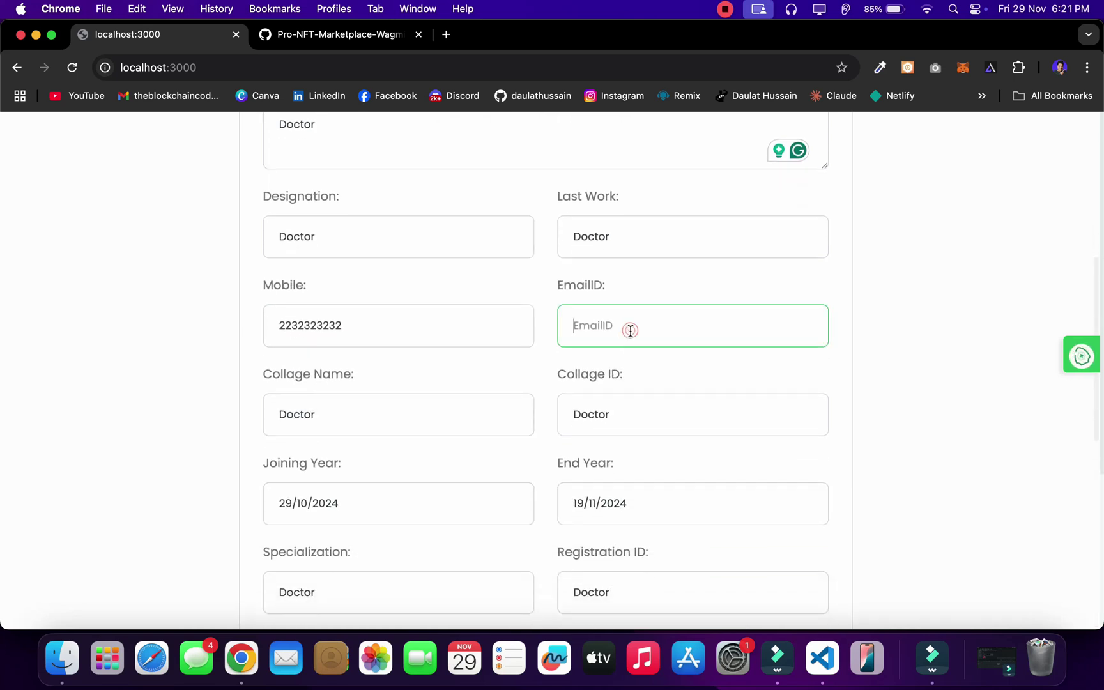
type("9Fd6e51aad88F6F4ce6aB8827279cffFb92266")
key("super+a")
key("BackSpace")
type("da")
scroll(702, 372, "down", 10)
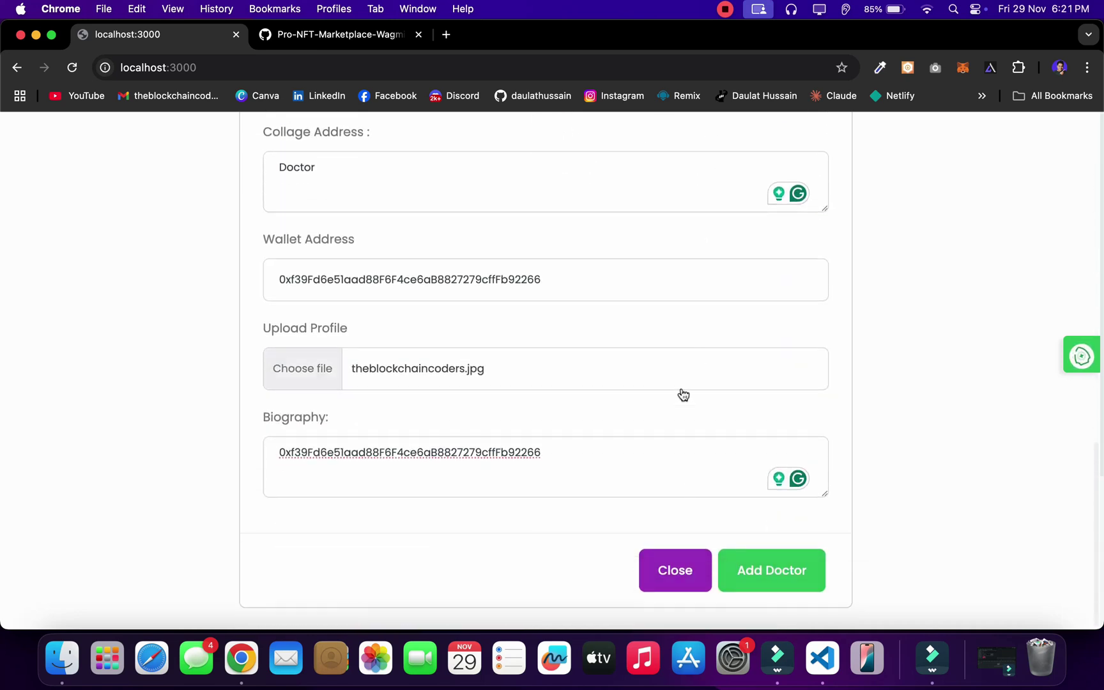
Step: Submit Add Doctor and confirm the registration transaction in MetaMask
left_click(754, 569)
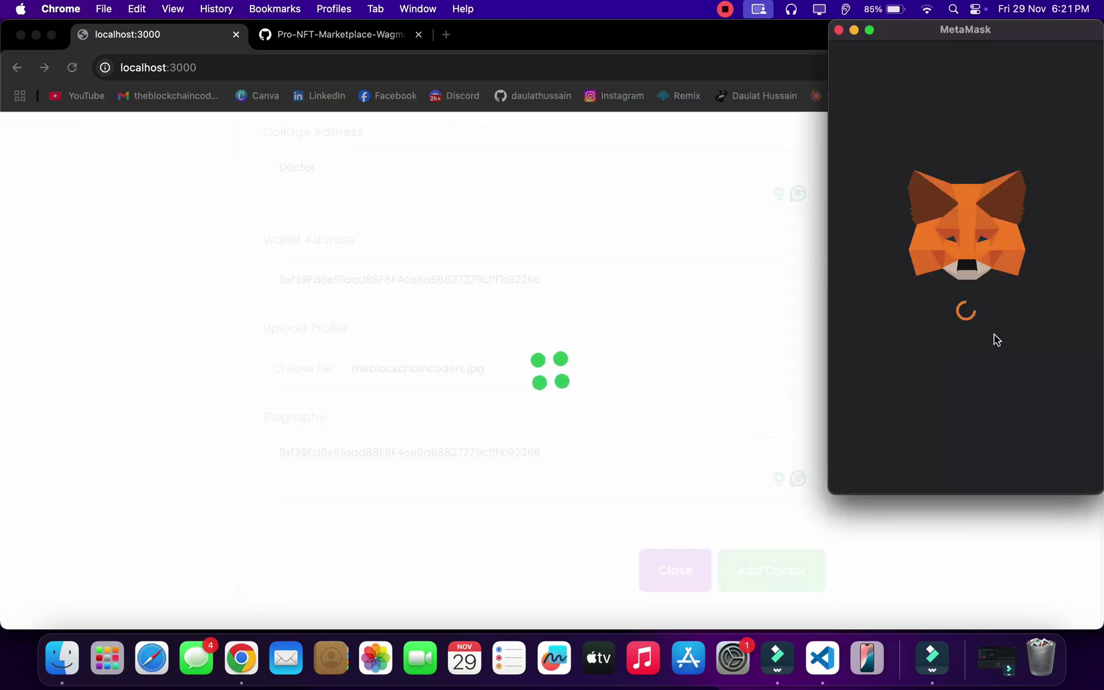
scroll(900, 288, "down", 15)
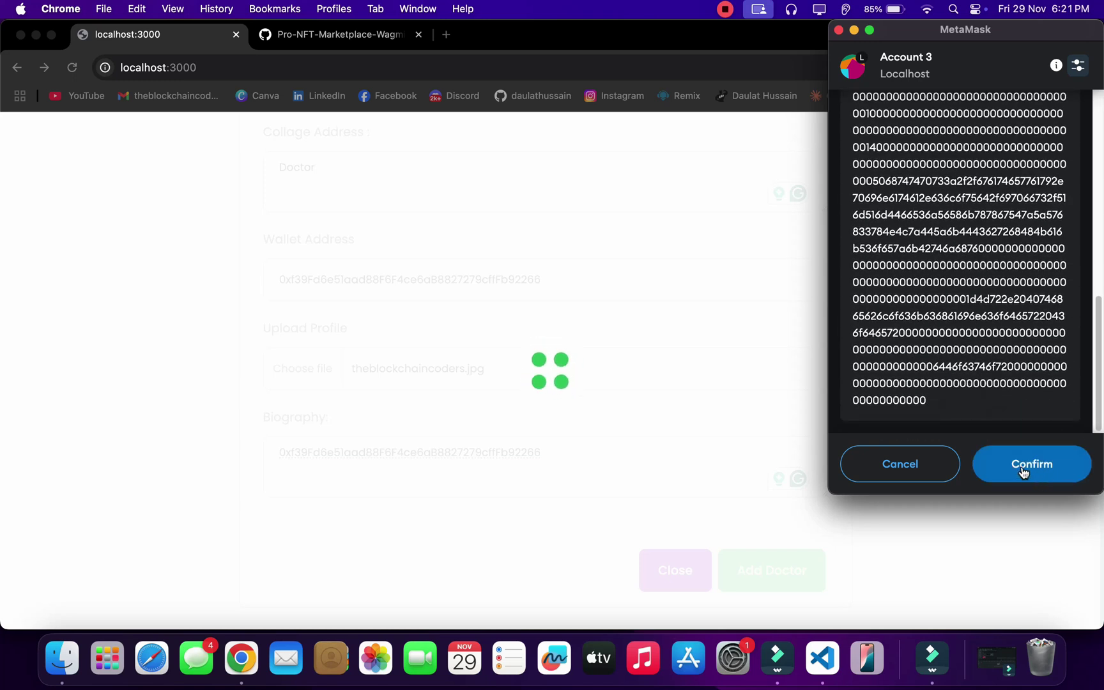
left_click(1020, 467)
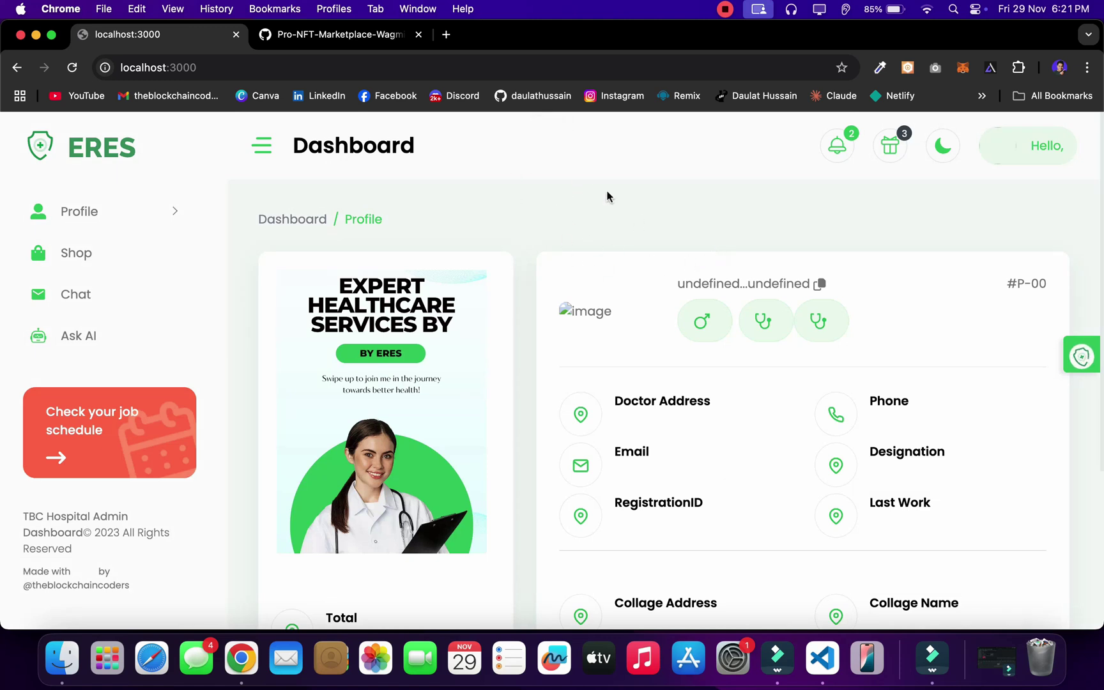
Step: Reload the dApp and visit Notifications, Your Appointments, and the Shop medicines page
left_click(72, 67)
scroll(621, 219, "down", 4)
scroll(515, 333, "up", 4)
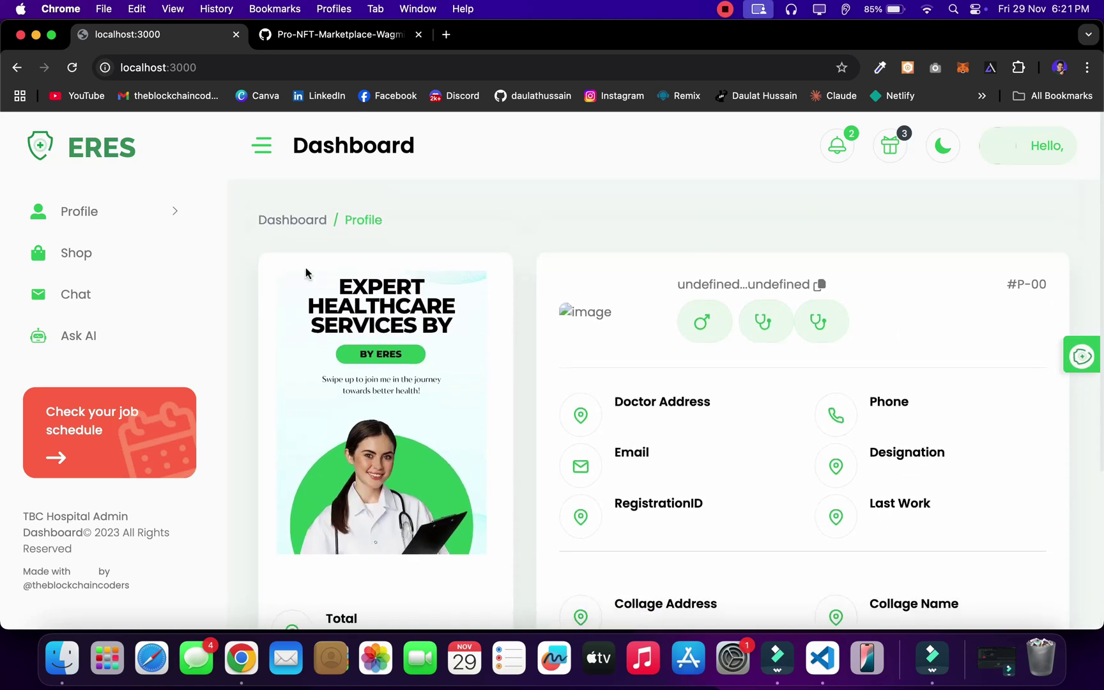
left_click(174, 214)
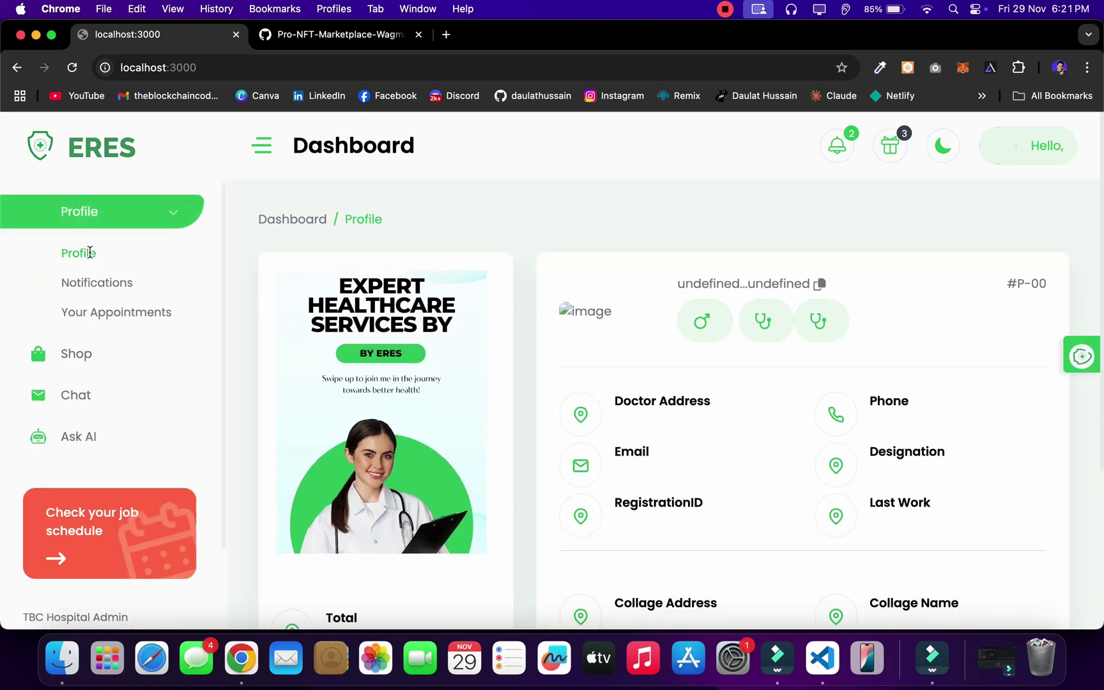
left_click(97, 281)
left_click(130, 311)
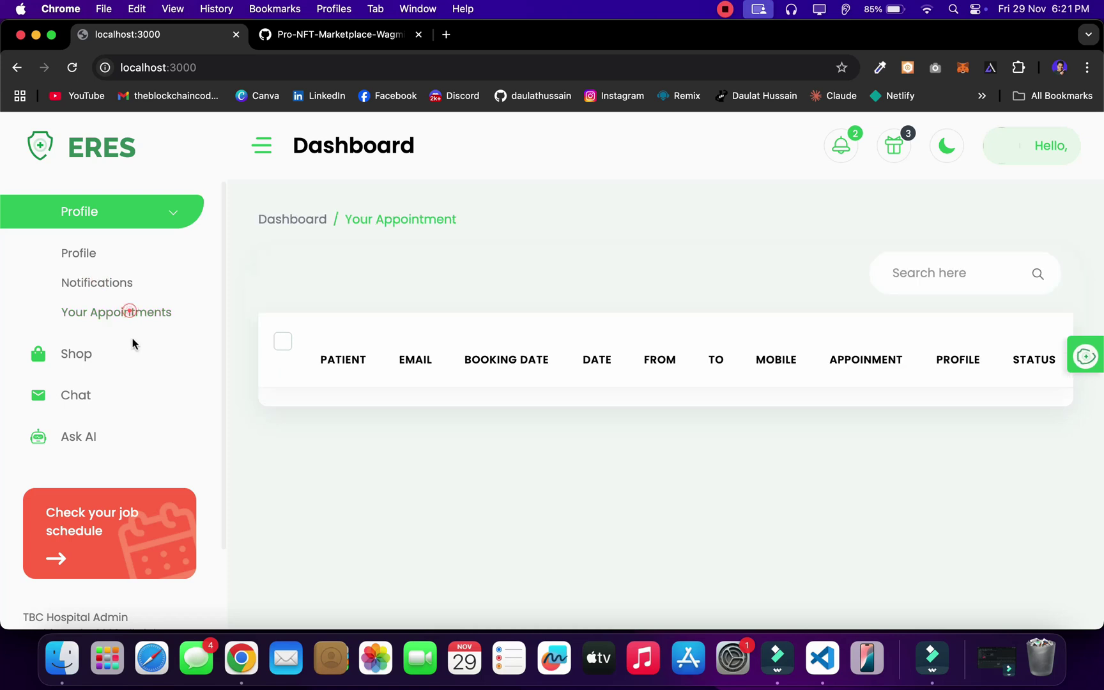
left_click(103, 361)
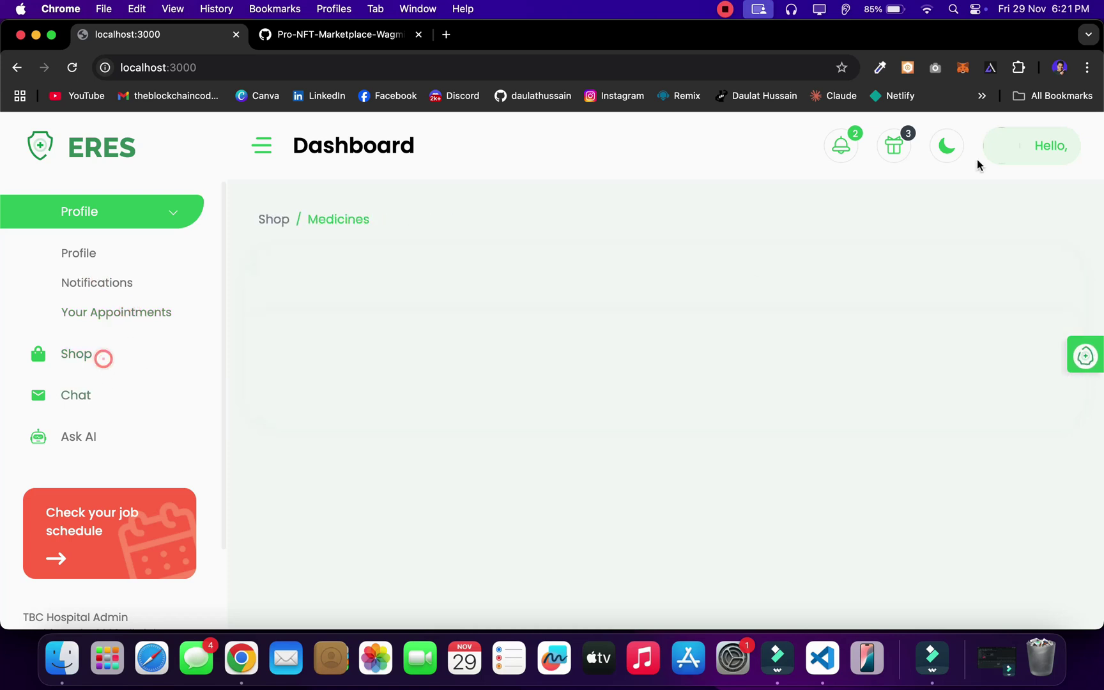
Step: View the latest notifications from the bell, toggle the side navigation, and return to VS Code
left_click(964, 69)
left_click(662, 326)
left_click(841, 145)
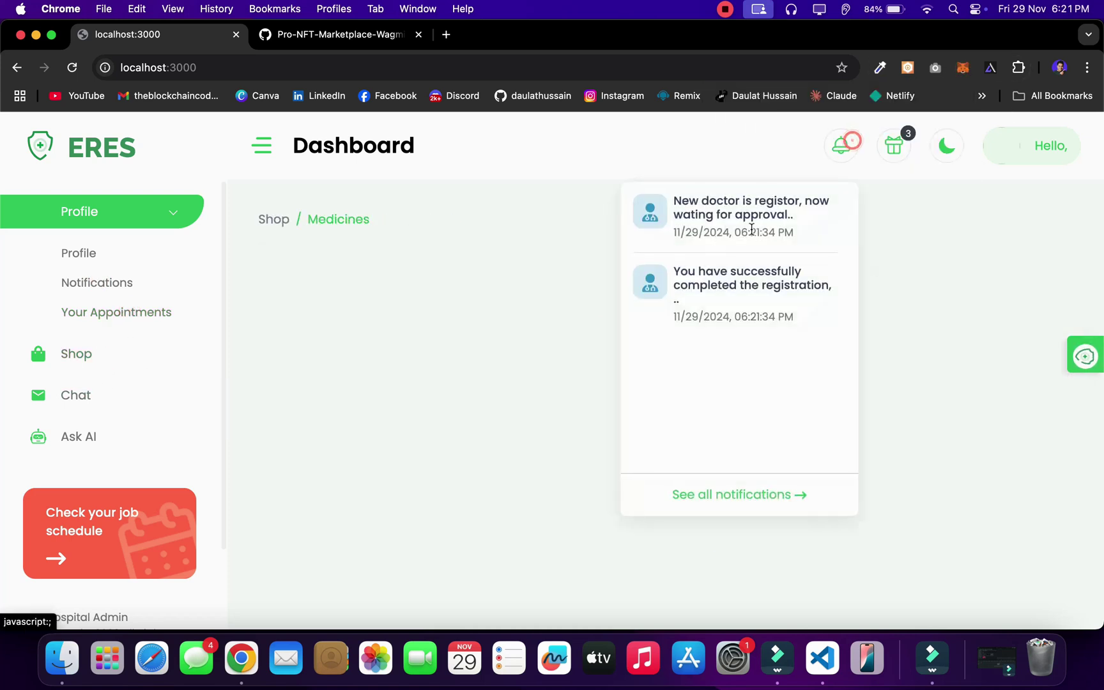
left_click(361, 303)
left_click(266, 160)
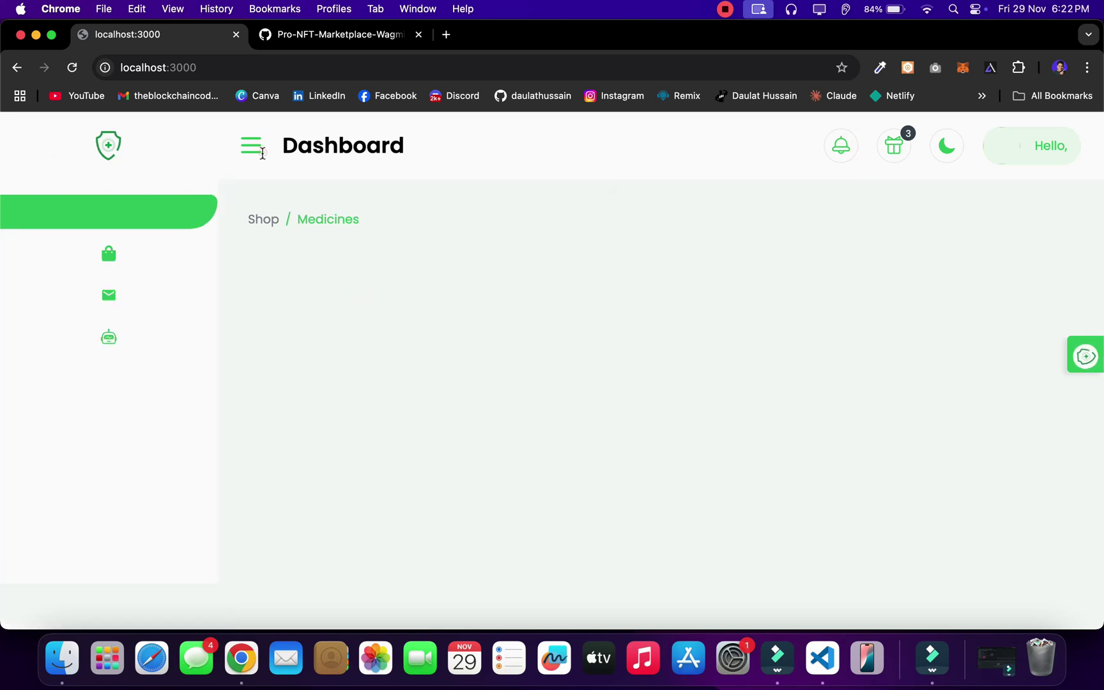
left_click(142, 149)
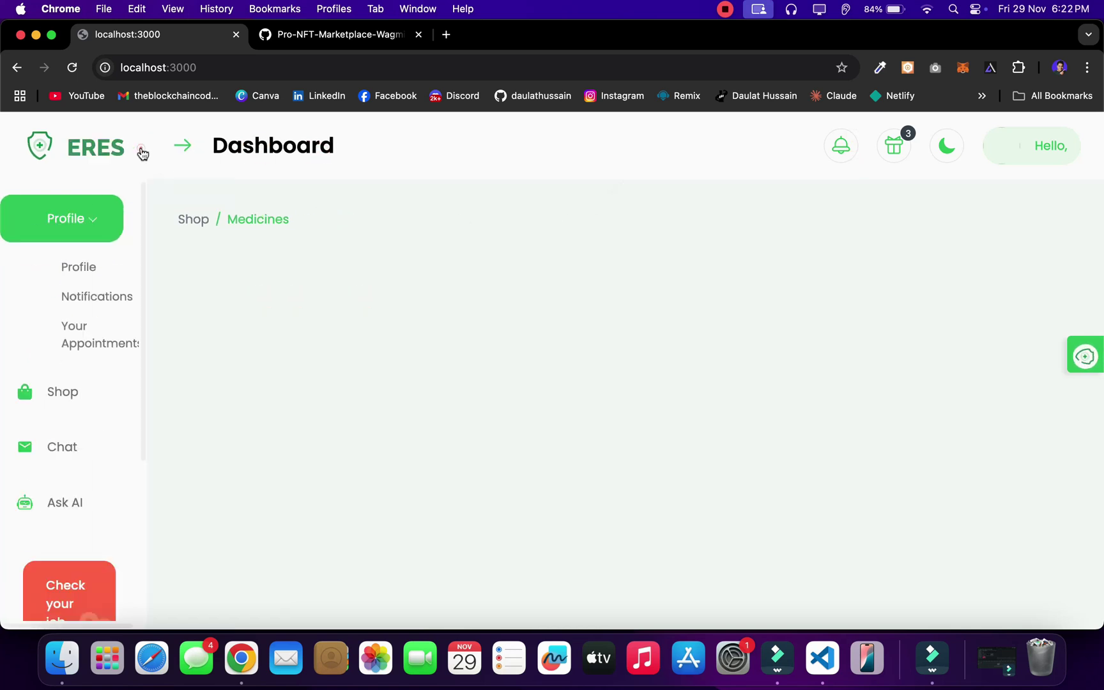
left_click(823, 658)
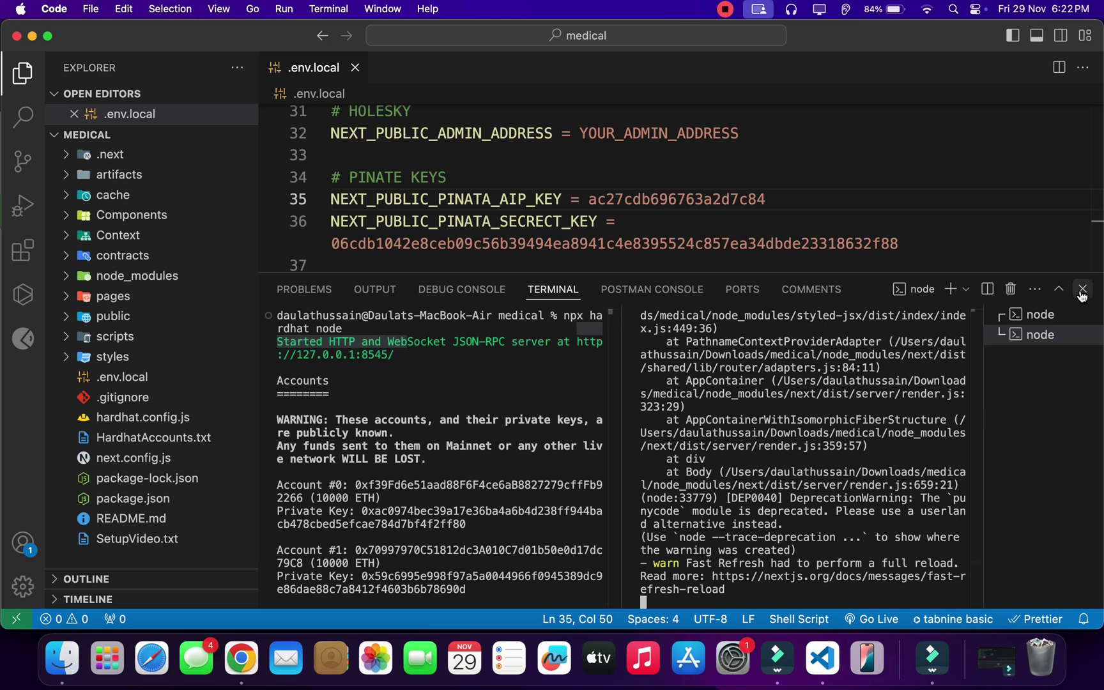
Step: Hide the terminal panel and find the LOCAL HOST admin address in .env.local
left_click(1082, 295)
scroll(794, 291, "up", 10)
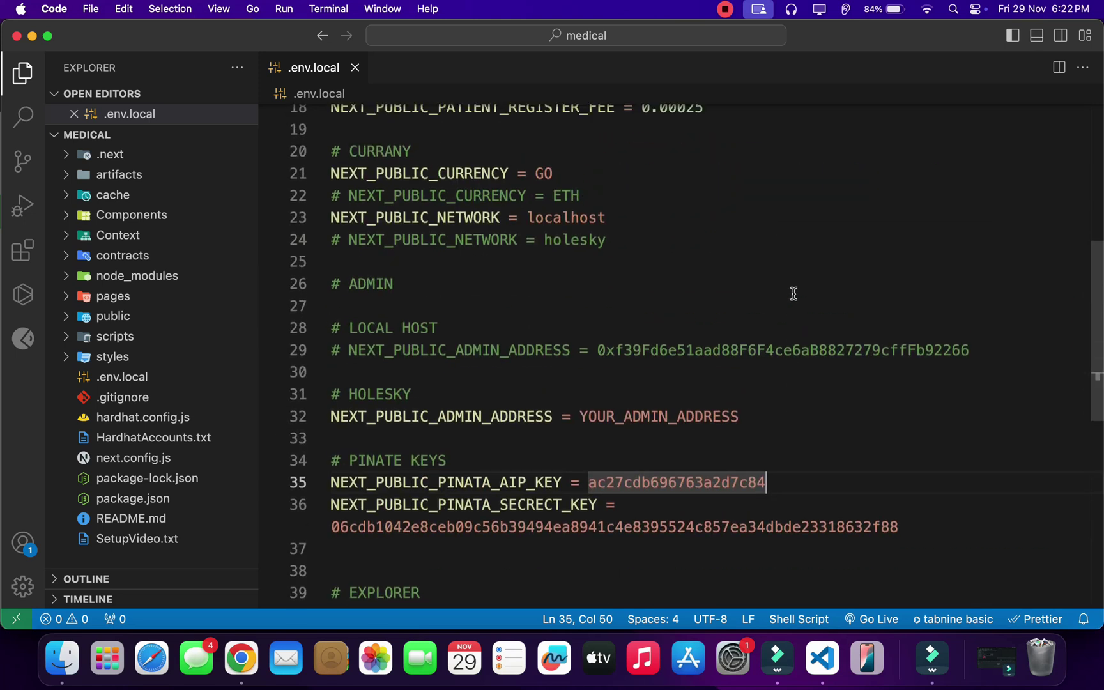
scroll(794, 294, "down", 1)
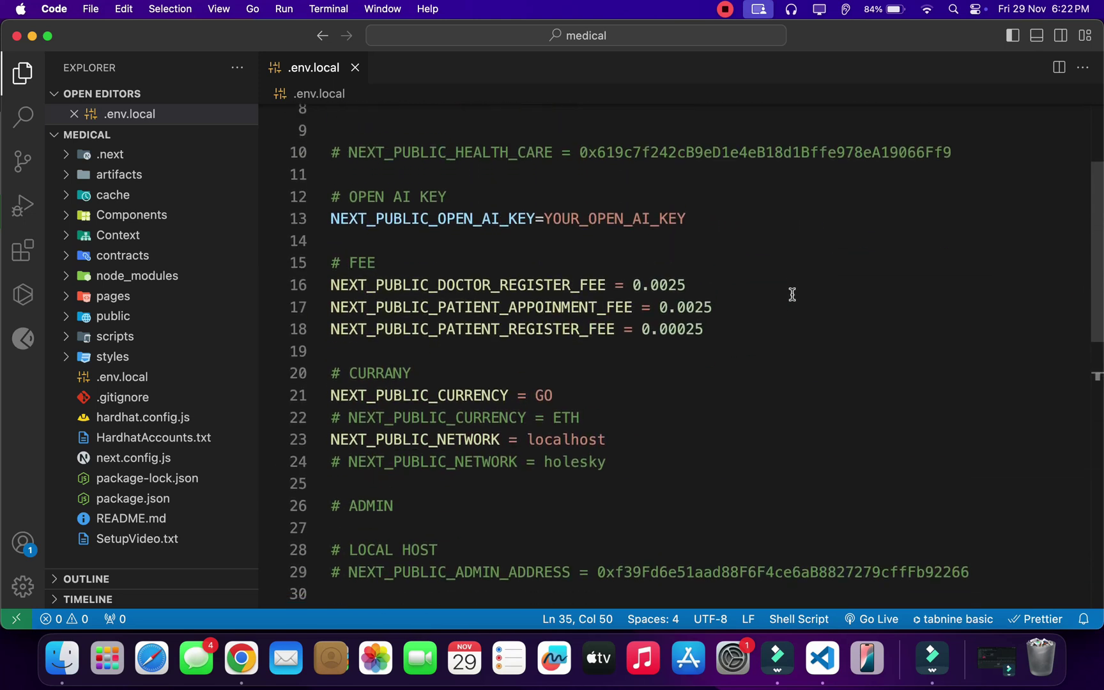
scroll(792, 294, "up", 1)
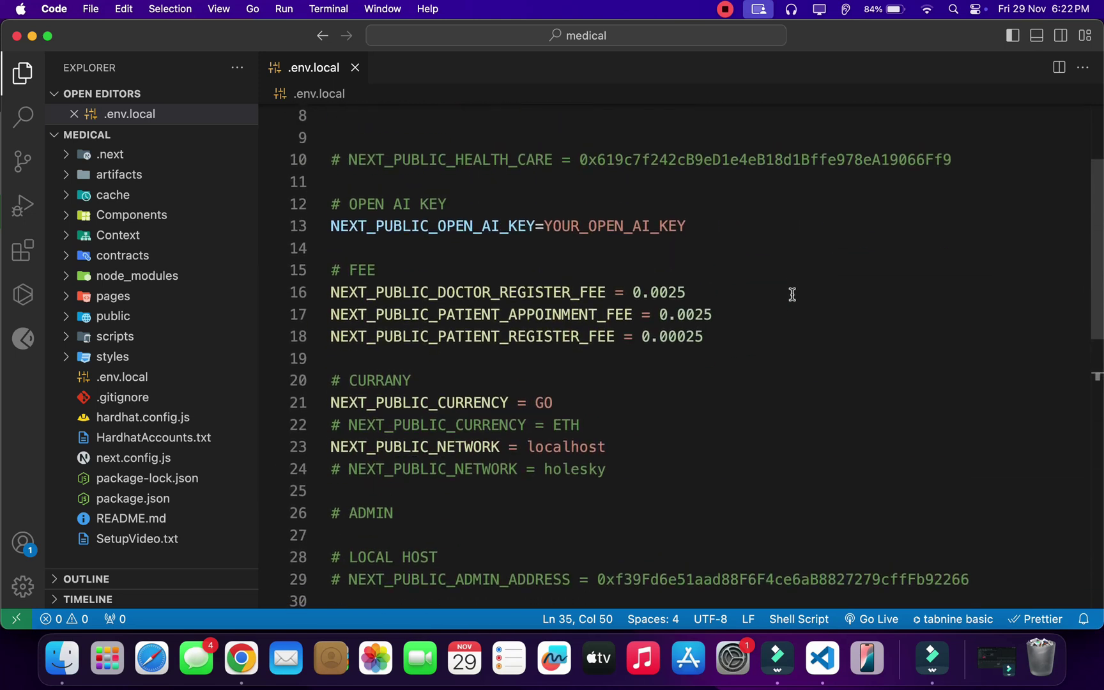
double_click(984, 575)
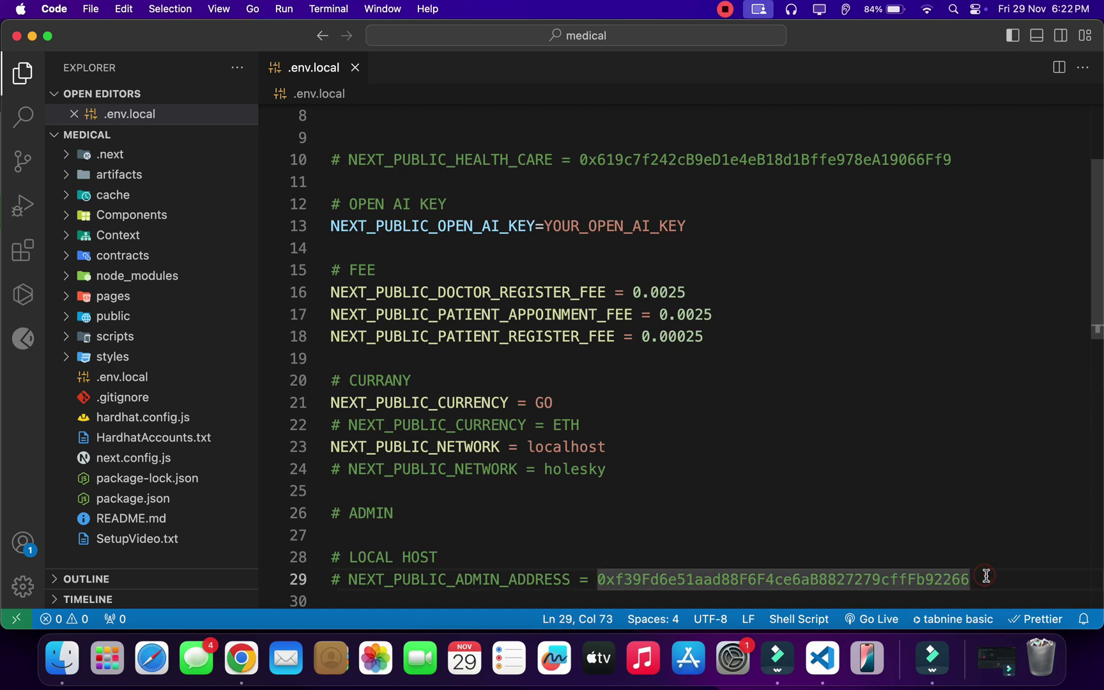
left_click(995, 577)
scroll(993, 579, "down", 3)
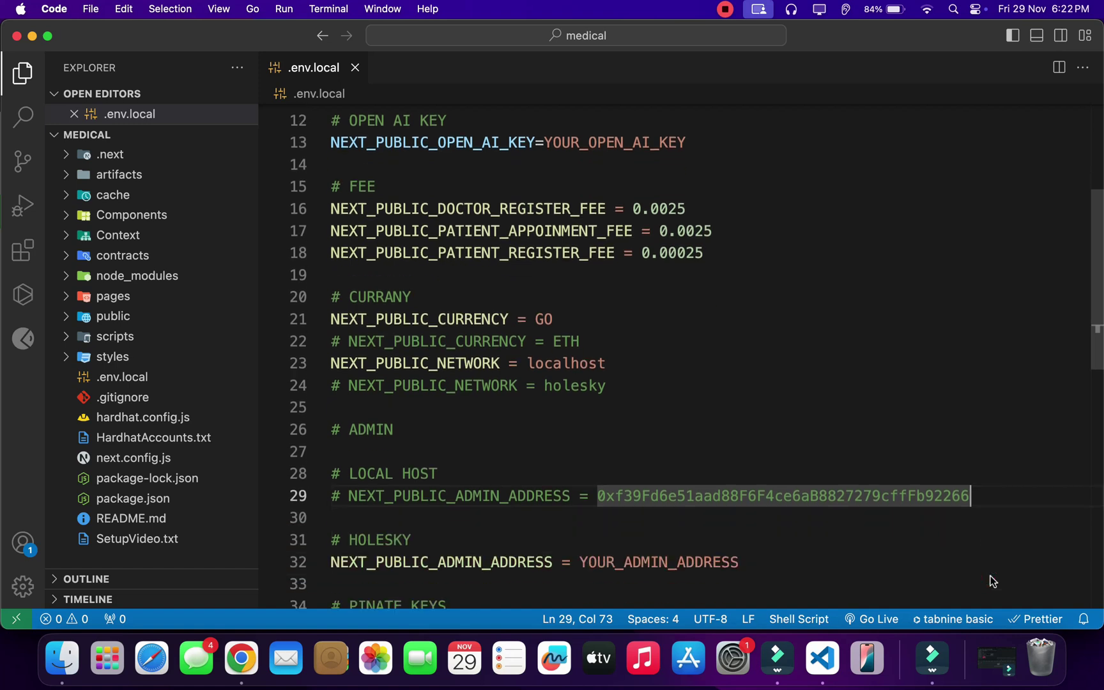
scroll(692, 570, "up", 1)
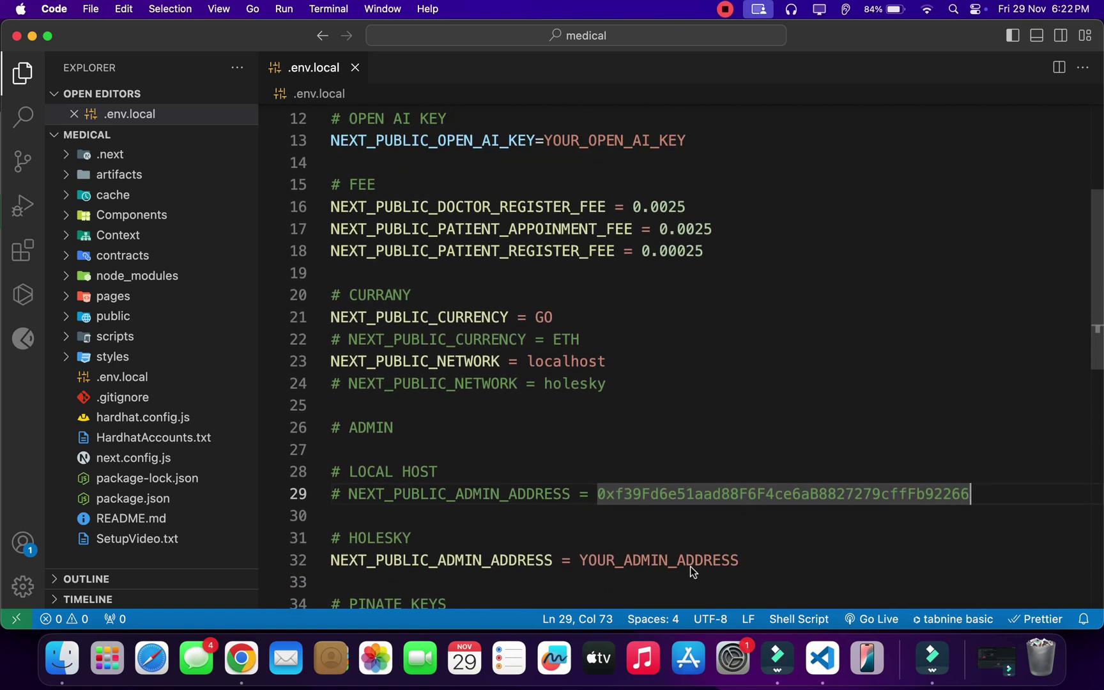
left_click(1000, 501)
Step: Comment out the HOLESKY admin address, uncomment the LOCAL HOST one, and save .env.local
left_click(837, 562)
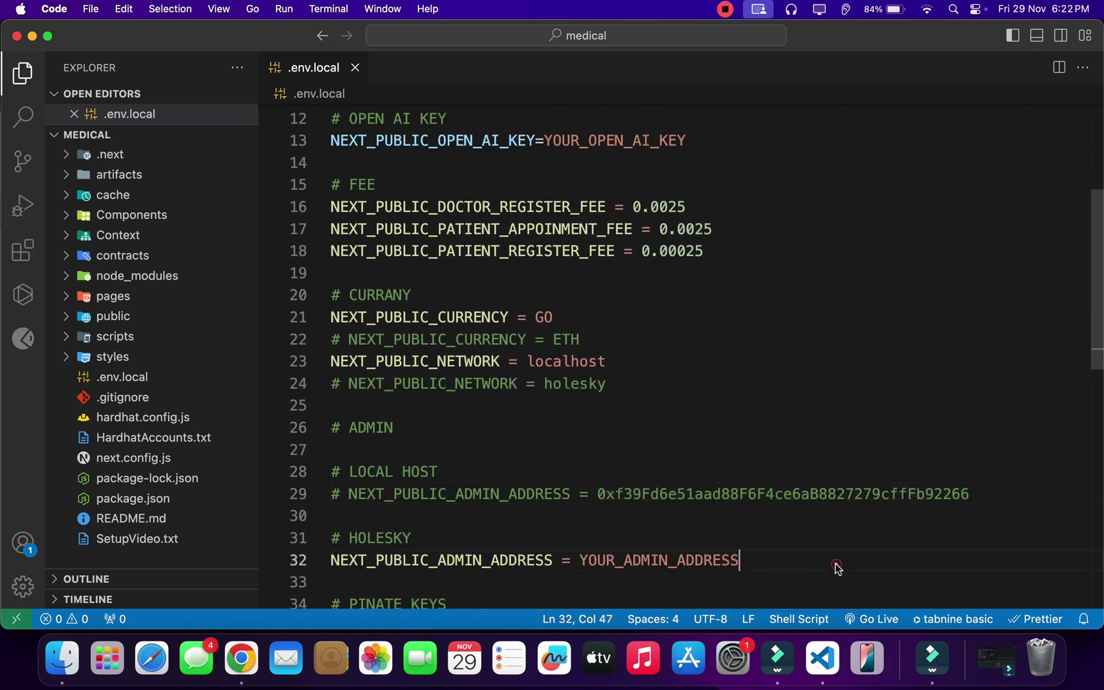
key("super+slash")
scroll(836, 564, "down", 2)
scroll(974, 434, "up", 2)
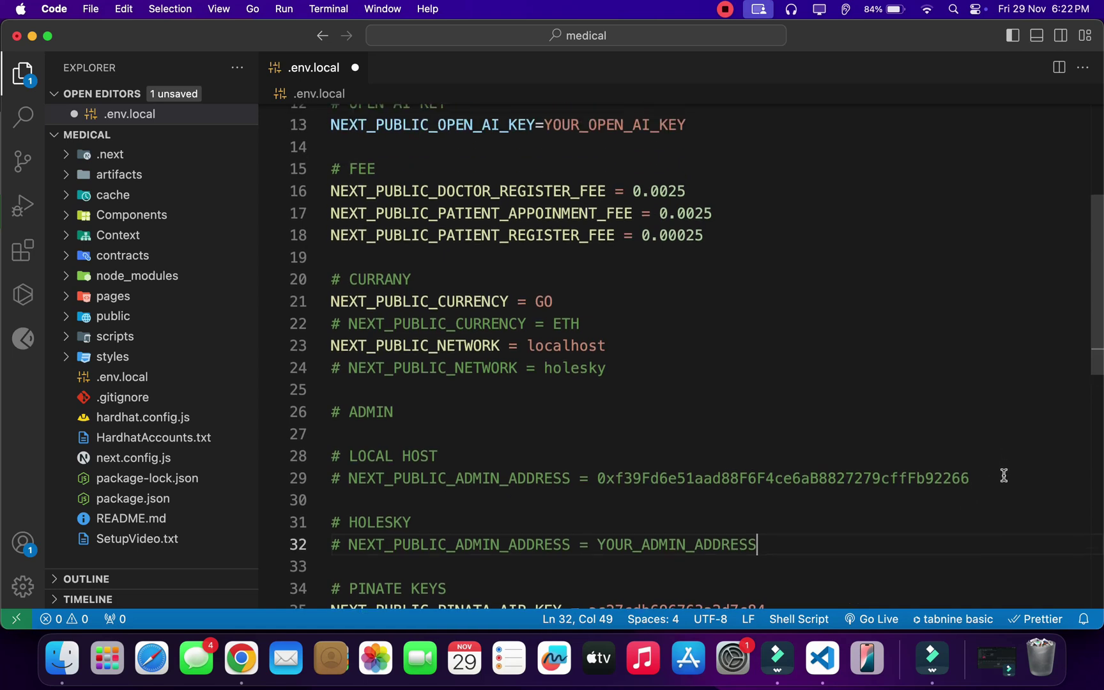
left_click(992, 493)
key("super+slash")
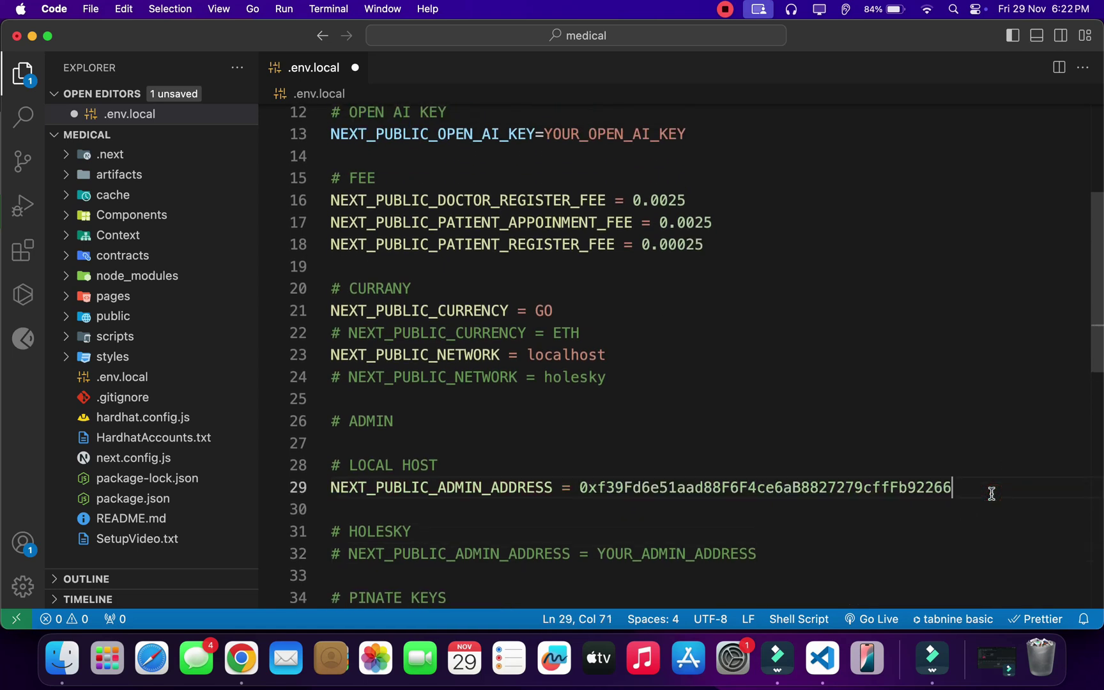
key("super+s")
Step: Reload the ERES dApp in Chrome to apply the new admin address
left_click_drag(992, 493, 338, 498)
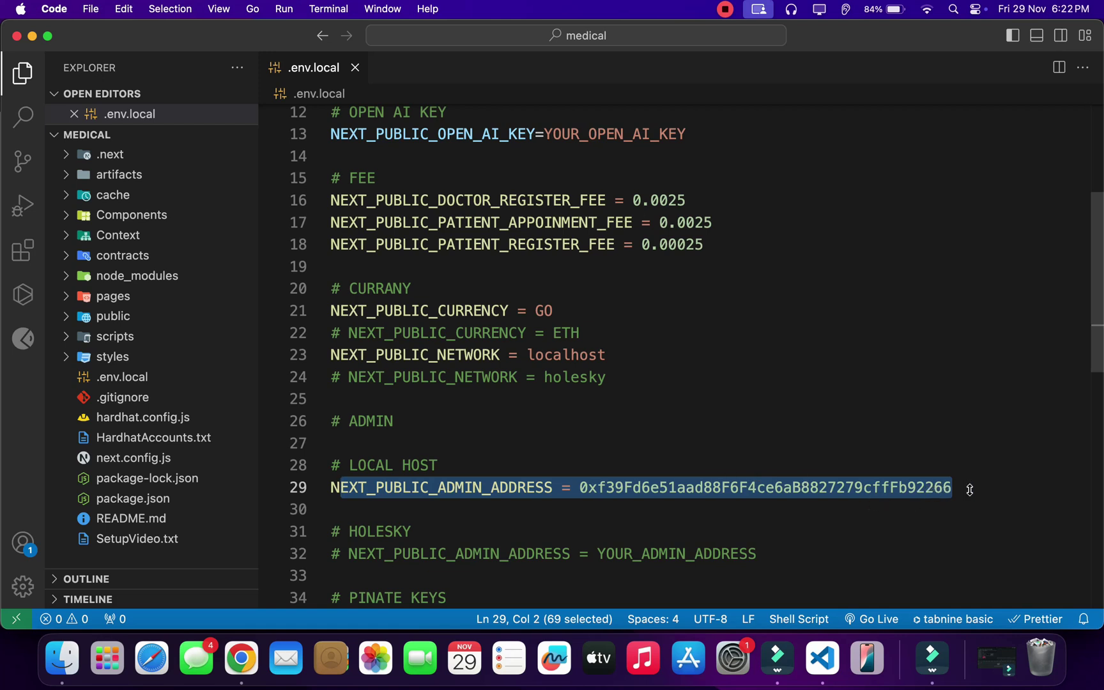
key("super+Tab")
left_click(72, 67)
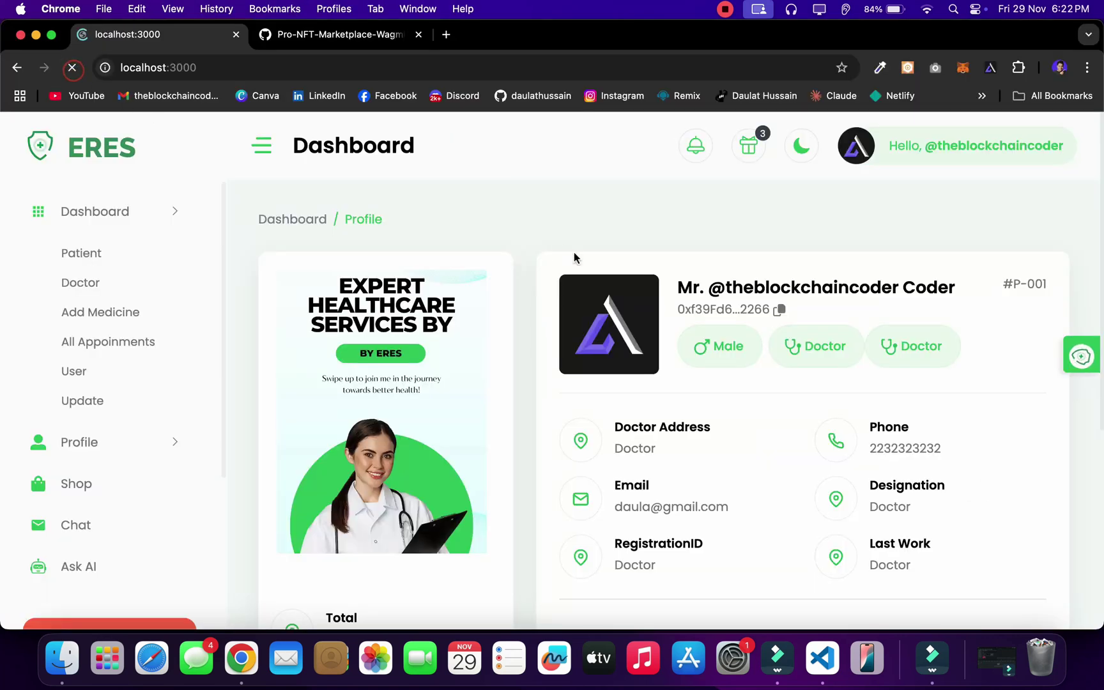
Step: Visit the Patient, Doctor, Add Medicine, All Appointments, User and Update pages, then open theblockchaincoders.com in a new tab
left_click(83, 254)
left_click(82, 285)
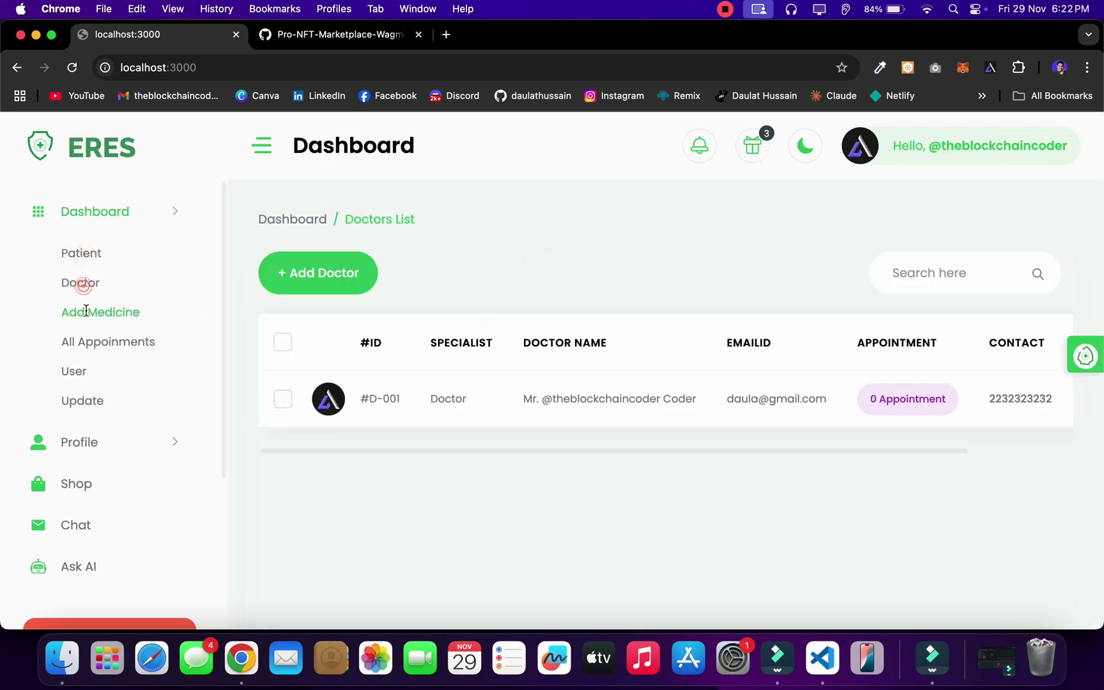
left_click(86, 311)
left_click(83, 341)
left_click(75, 371)
left_click(80, 400)
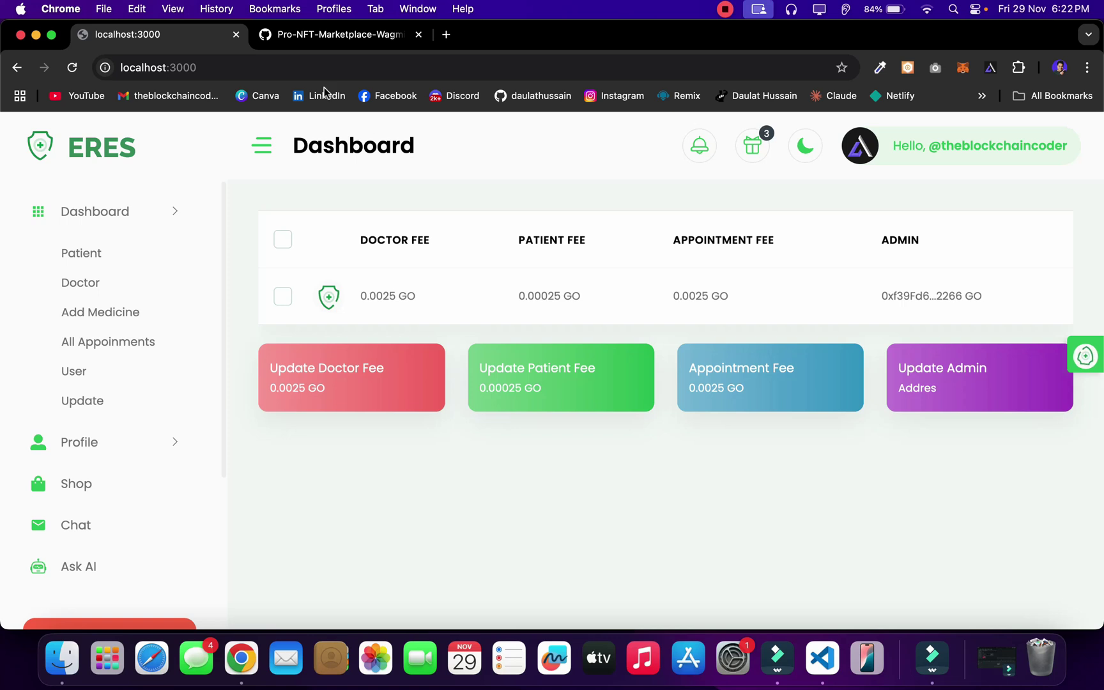
left_click(446, 36)
left_click(411, 423)
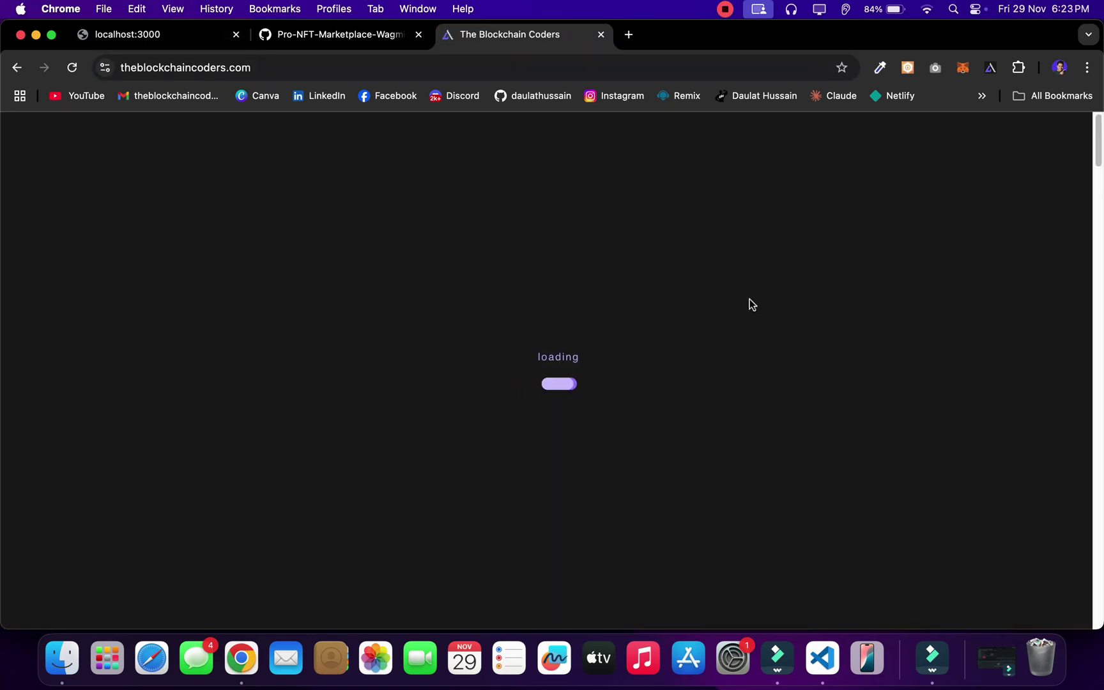
Step: Scroll through the Source Code project cards on theblockchaincoders.com, then go back to the localhost:3000 tab
mouse_move(869, 214)
left_click(860, 251)
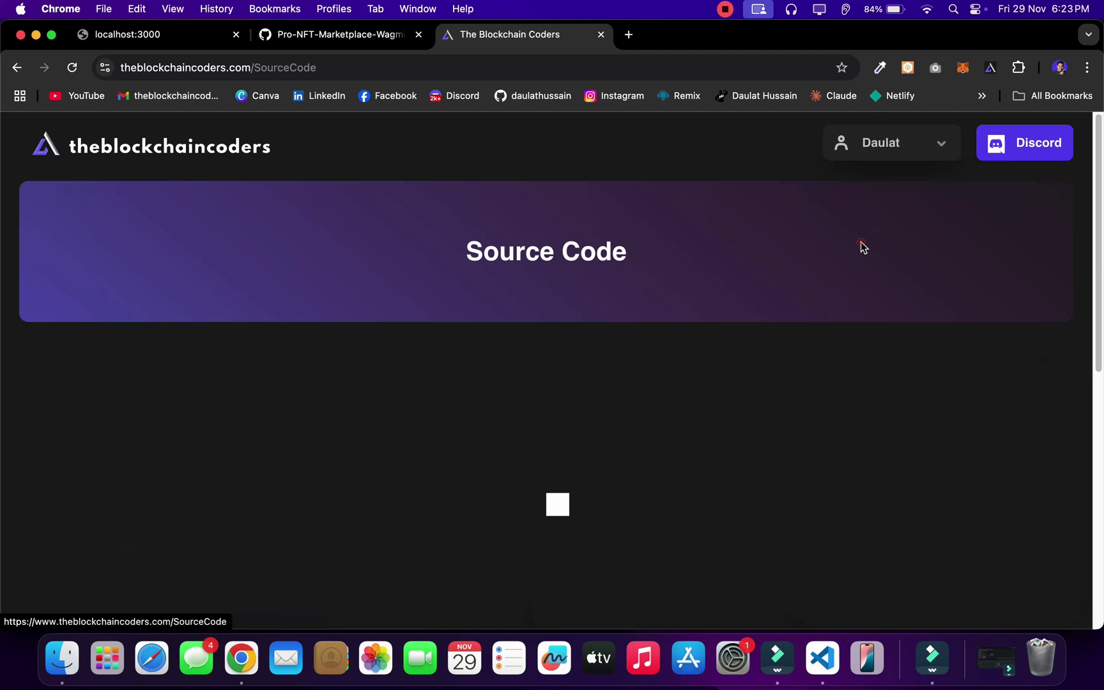
scroll(722, 419, "down", 10)
scroll(632, 396, "down", 20)
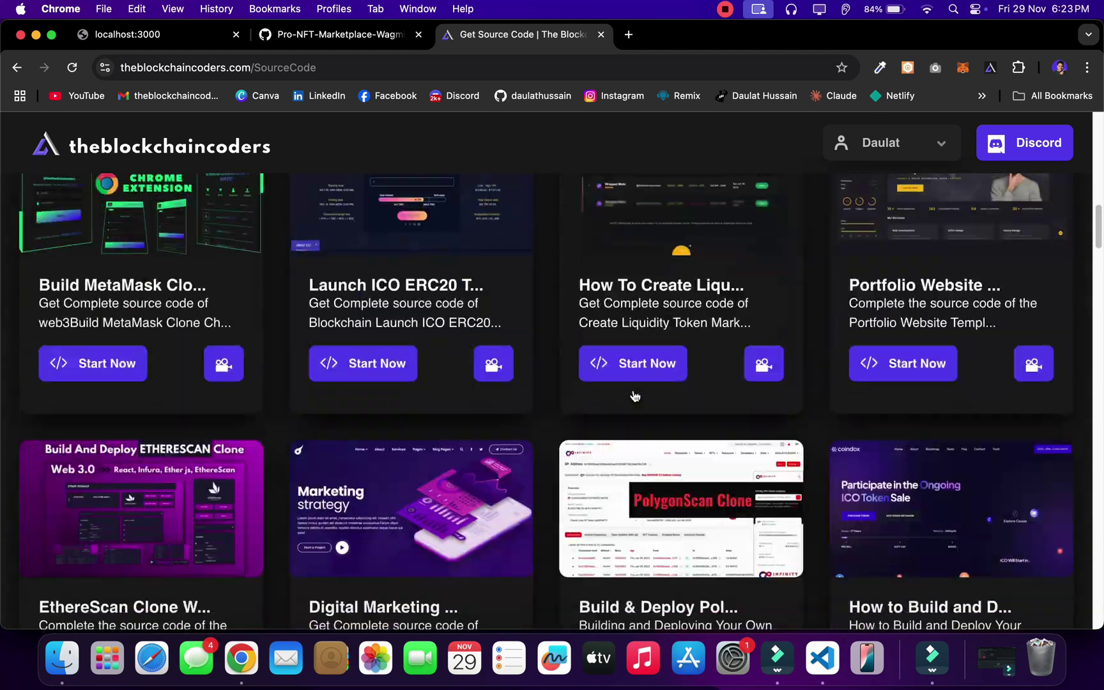
scroll(634, 396, "down", 20)
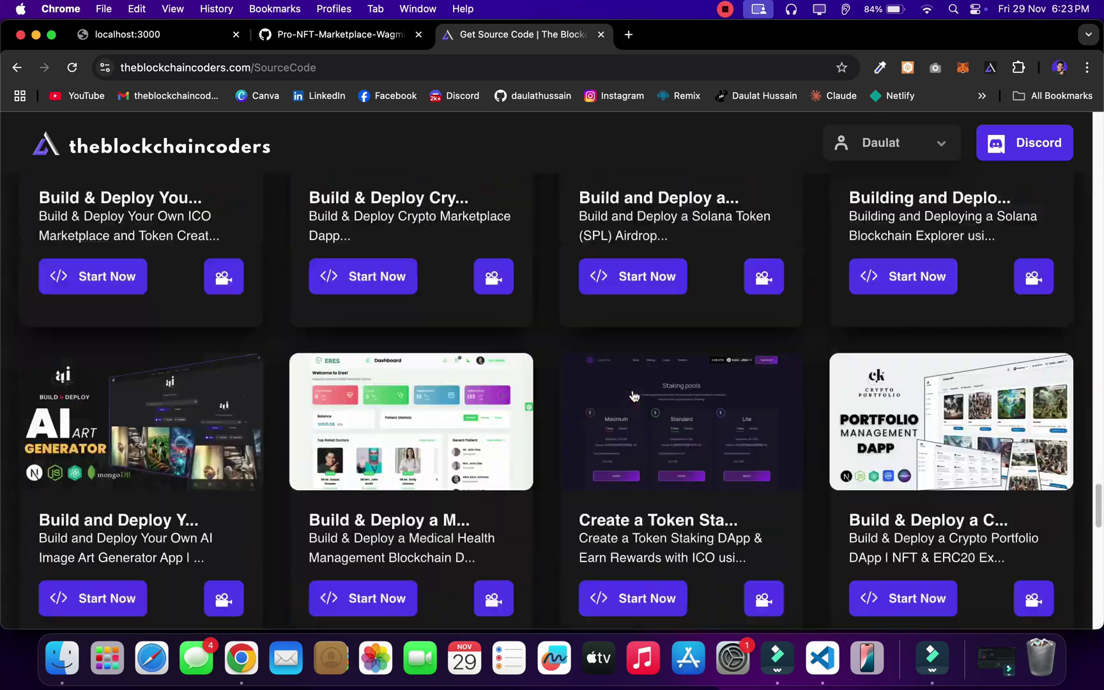
scroll(634, 396, "up", 20)
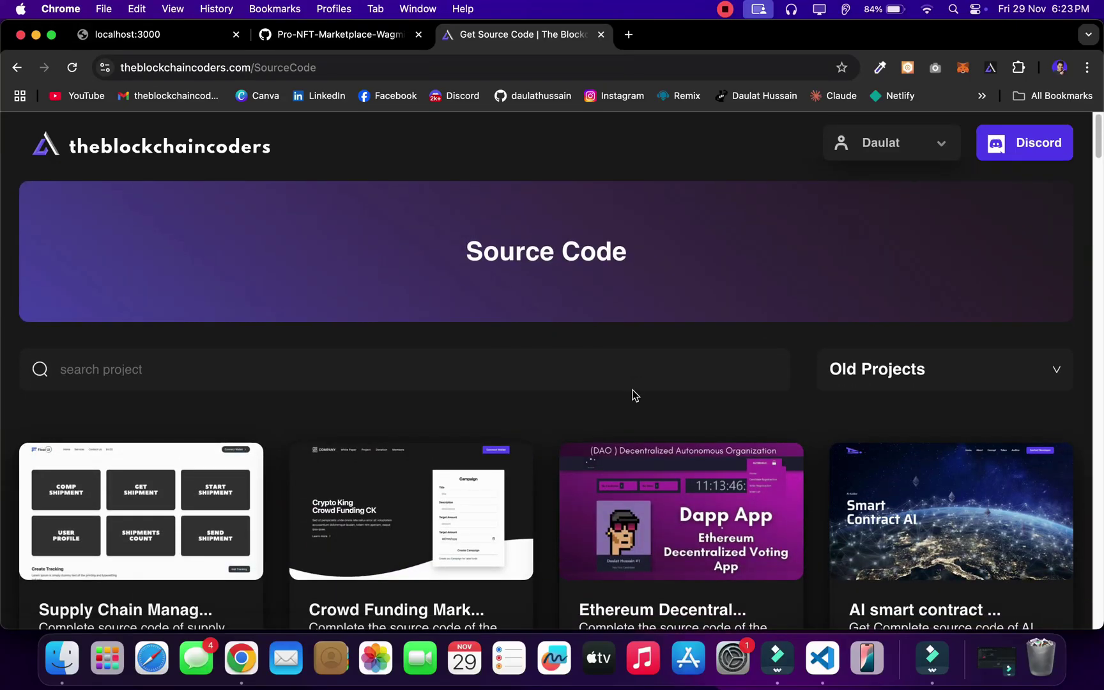
scroll(633, 391, "down", 20)
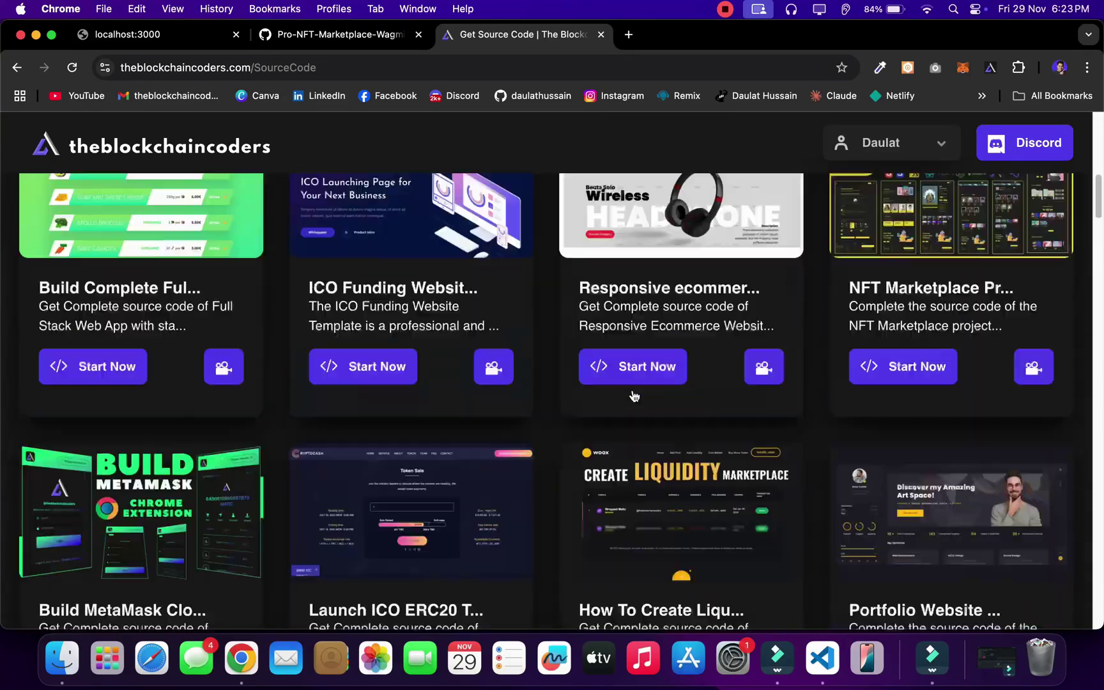
scroll(633, 393, "up", 20)
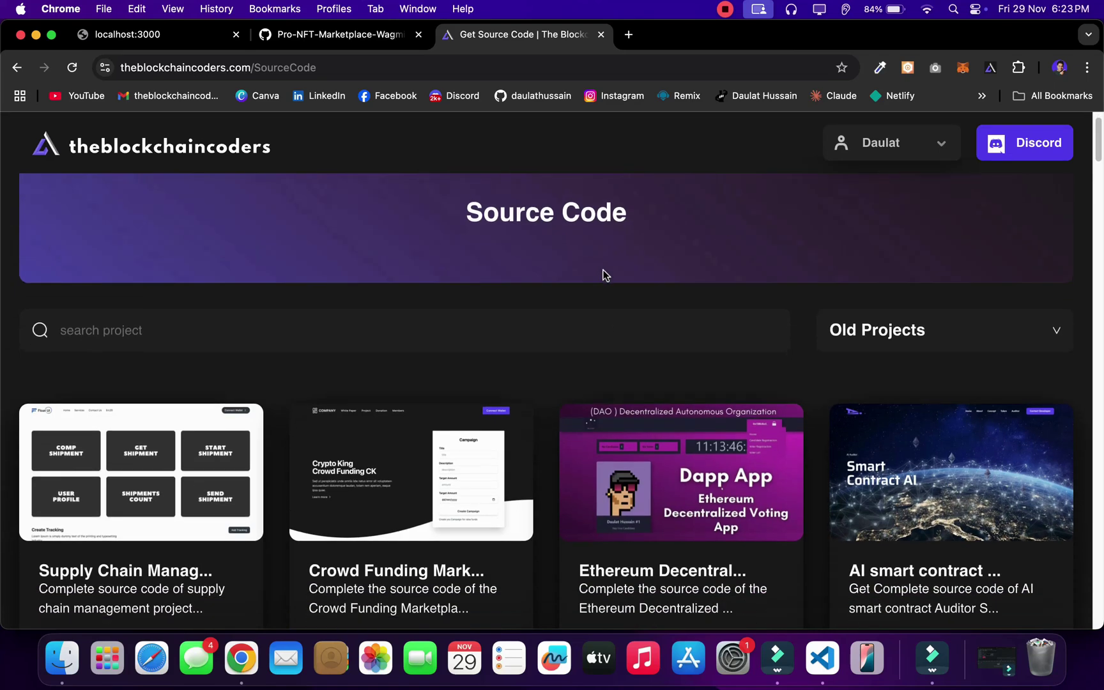
scroll(606, 275, "down", 5)
left_click(160, 35)
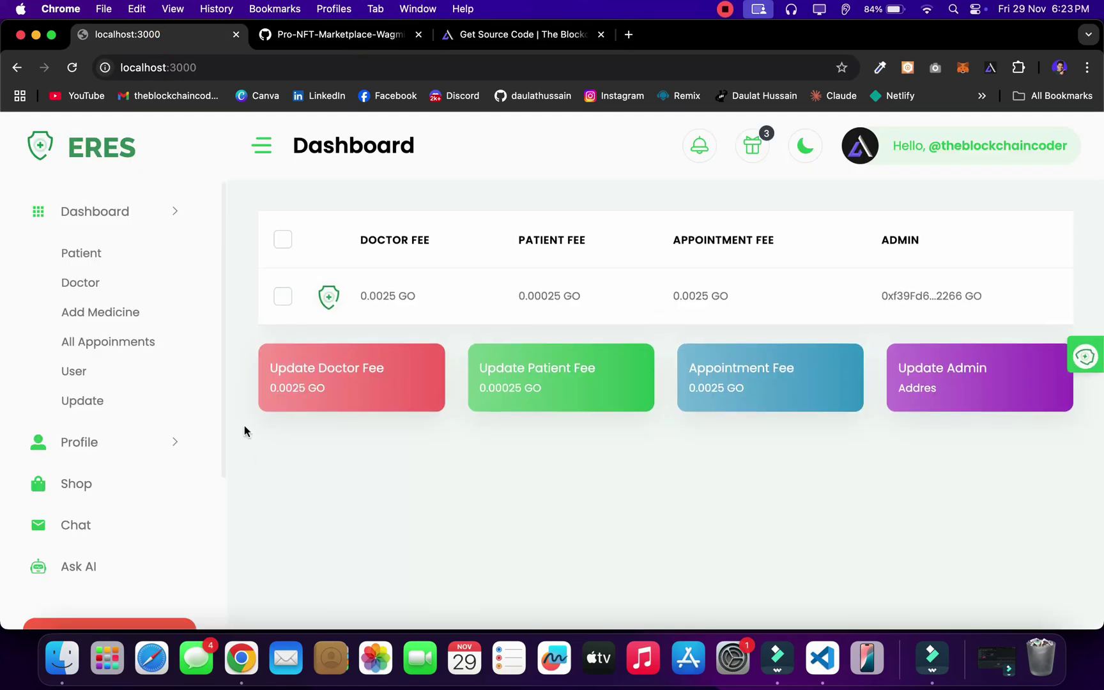